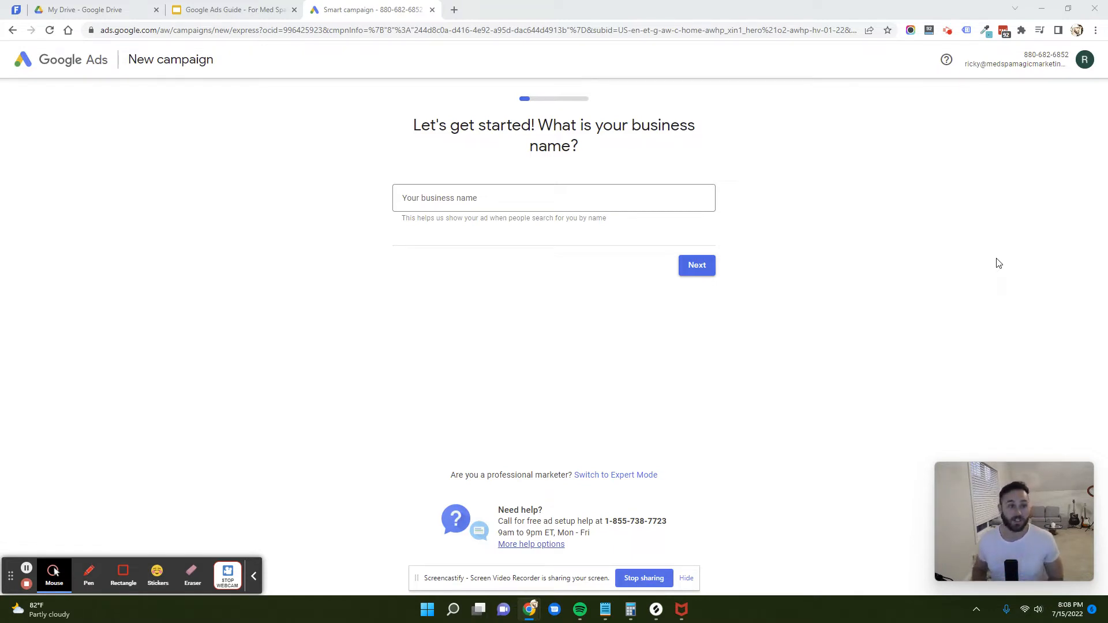
Go to ads.google.com, start the sign-up, and continue with the existing Google Ads account whose setup is in progress.
{"action": "left_click", "coordinate": [14, 30]}
{"action": "left_click", "coordinate": [217, 30]}
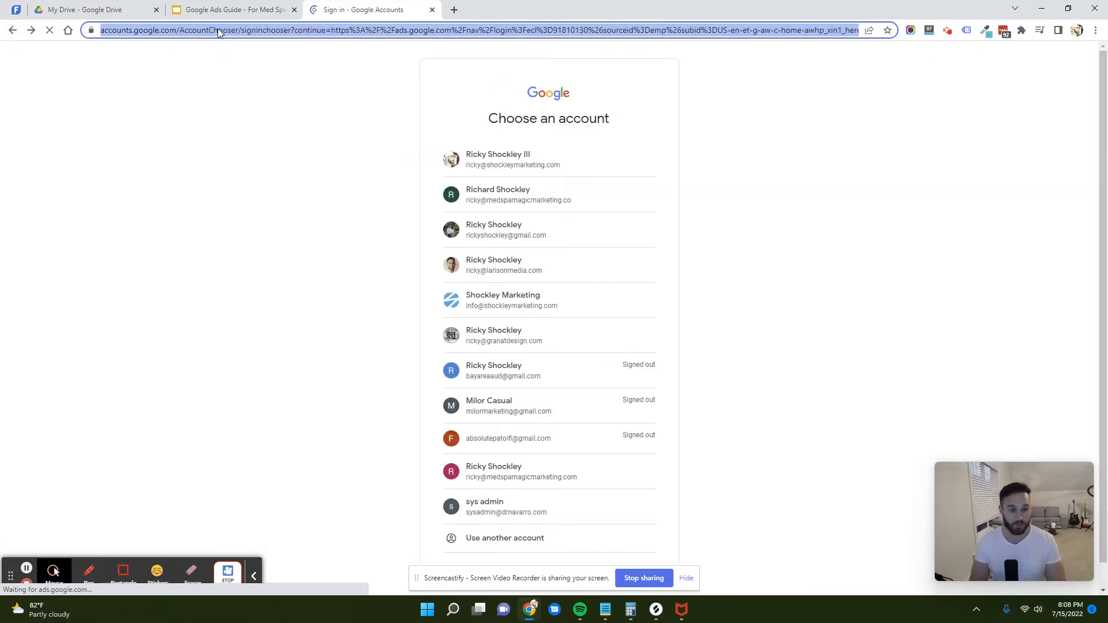
{"action": "type", "text": "ads.google.c"}
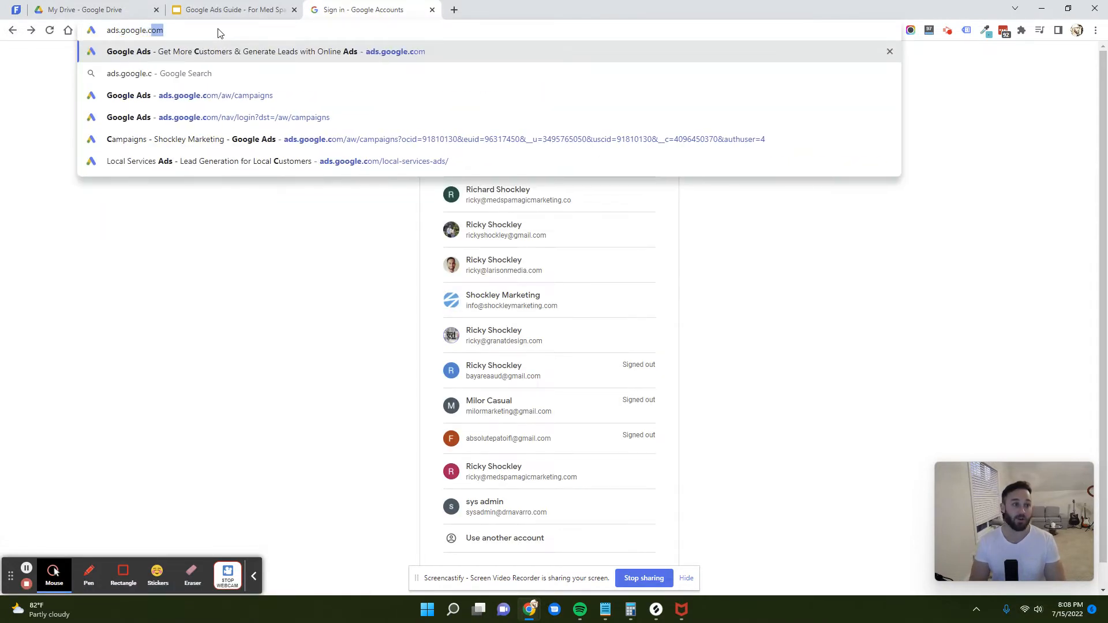
{"action": "type", "text": "om"}
{"action": "key", "text": "Return"}
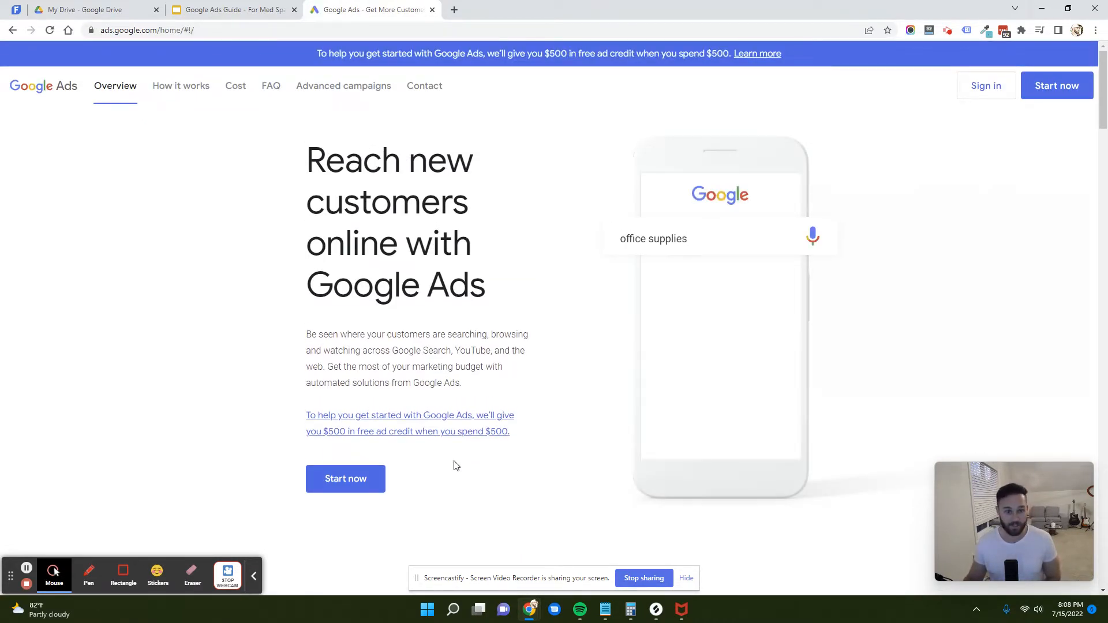
{"action": "left_click", "coordinate": [360, 488]}
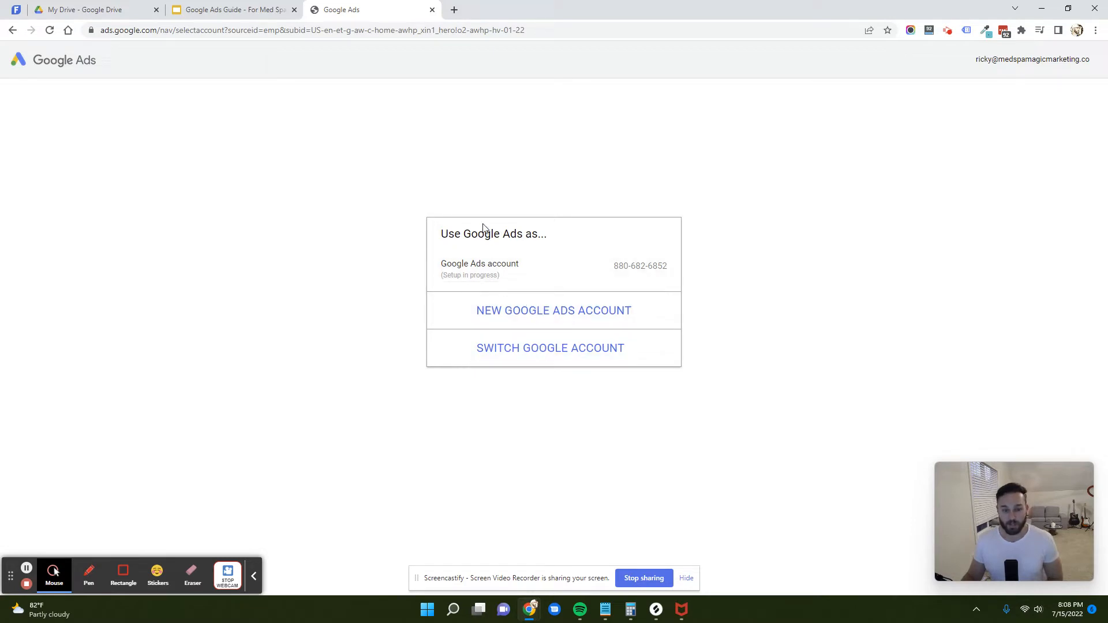
{"action": "left_click", "coordinate": [500, 277]}
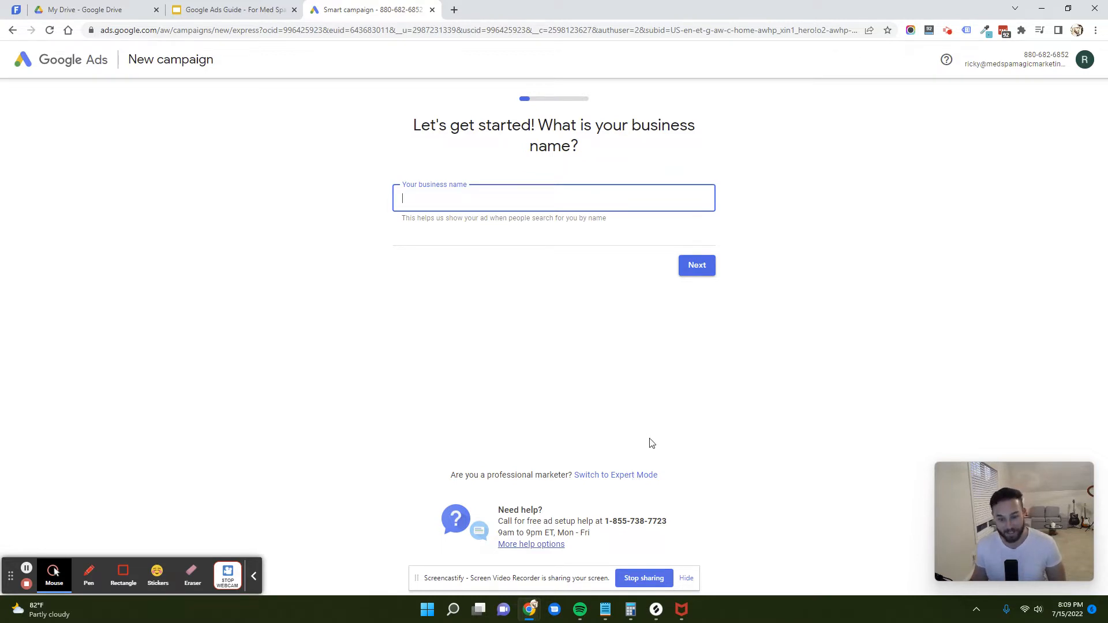
Switch the new campaign setup to Expert Mode.
{"action": "left_click", "coordinate": [590, 461]}
{"action": "left_click", "coordinate": [638, 482]}
{"action": "double_click", "coordinate": [622, 479]}
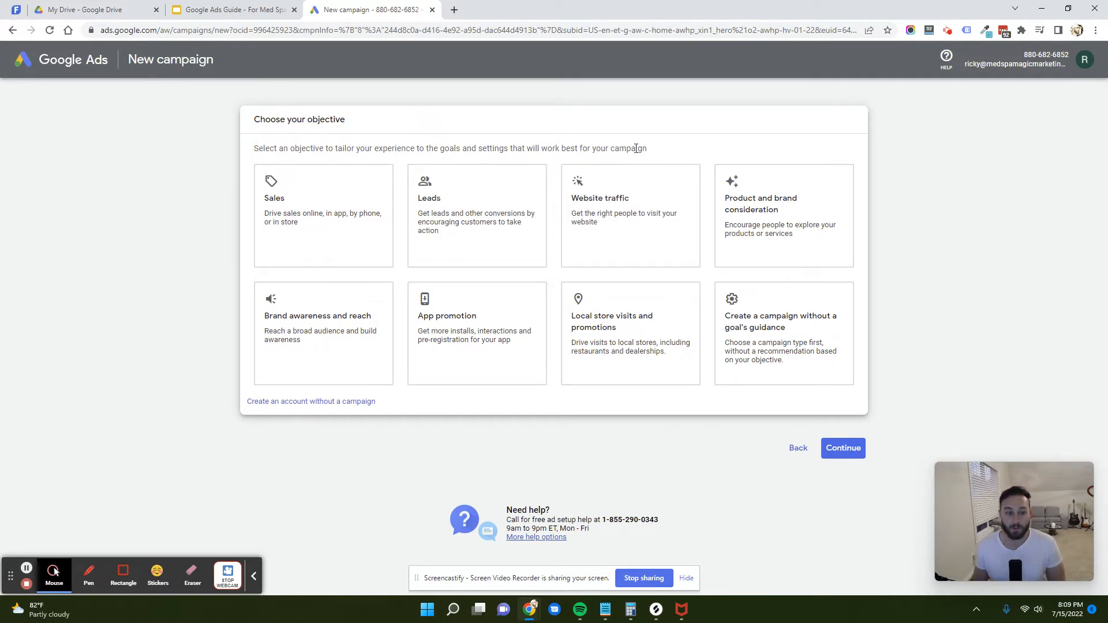
Choose the Leads objective with form submissions from the website and phone calls from ads as lead sources, and continue.
{"action": "left_click", "coordinate": [456, 208]}
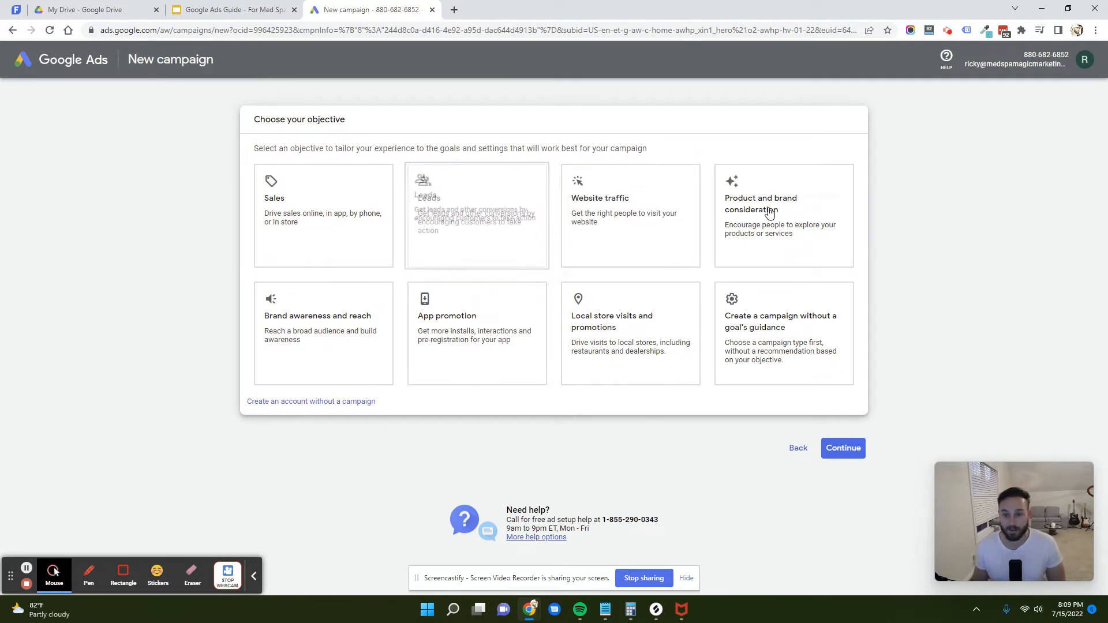
{"action": "left_click", "coordinate": [475, 211]}
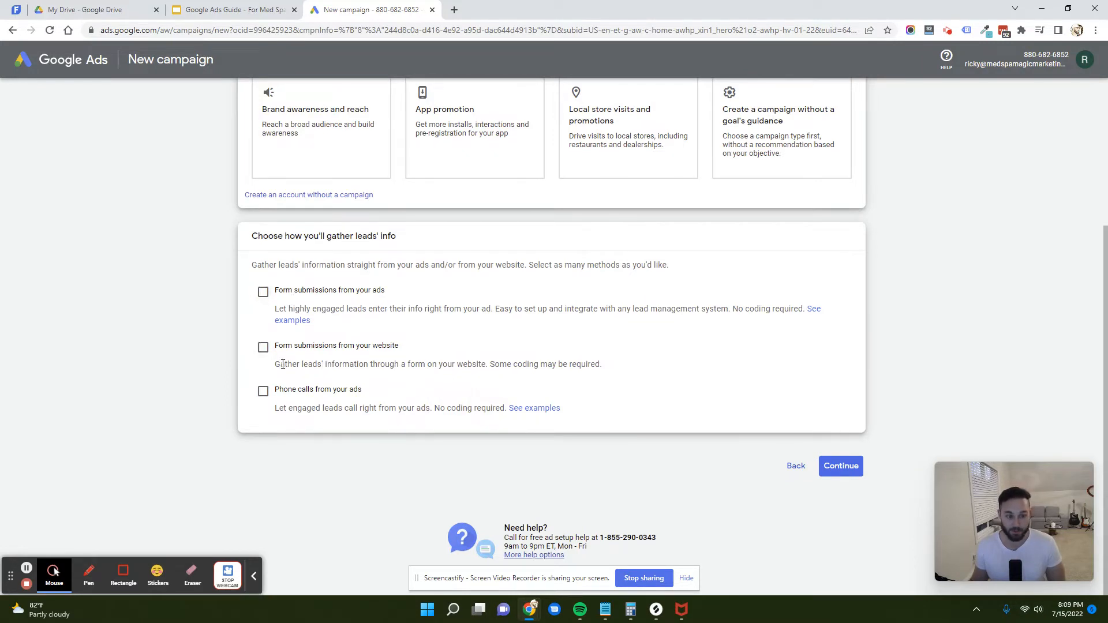
{"action": "left_click", "coordinate": [263, 348]}
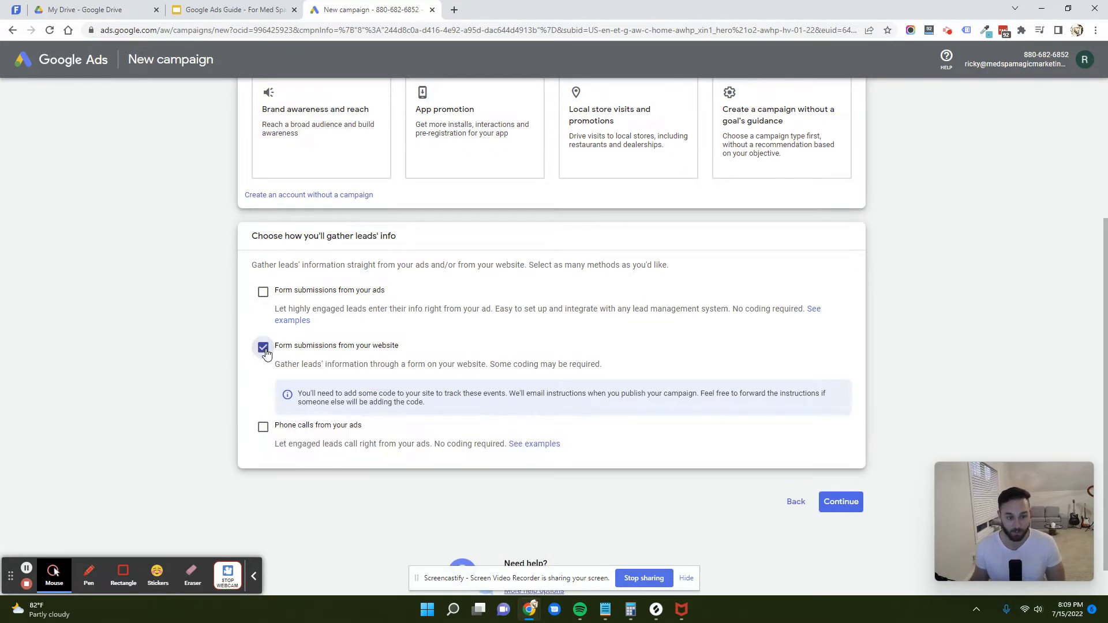
{"action": "left_click", "coordinate": [263, 427]}
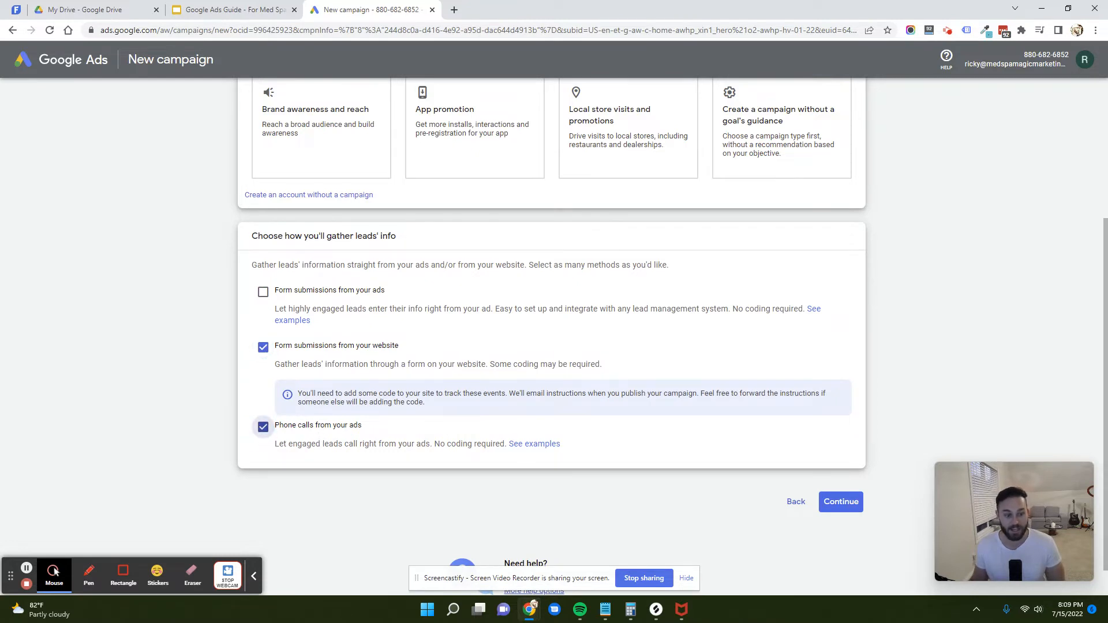
{"action": "left_click", "coordinate": [833, 509]}
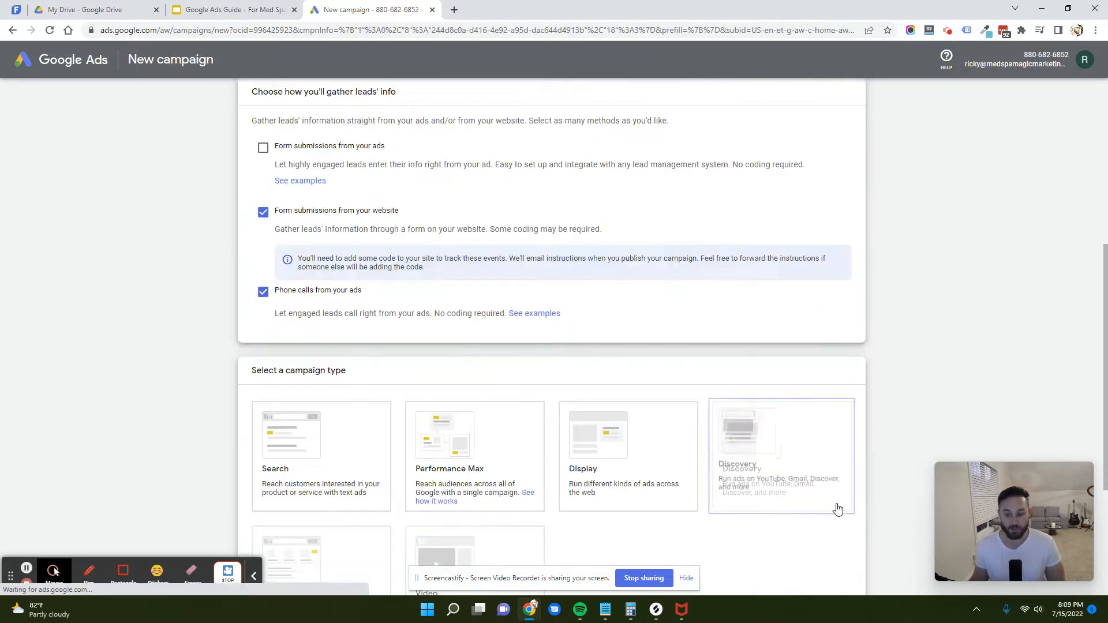
Search Google in a new tab for "spider vein treatment west palm beach" to view example search ads.
{"action": "scroll", "coordinate": [460, 344], "scroll_direction": "down", "scroll_amount": 3}
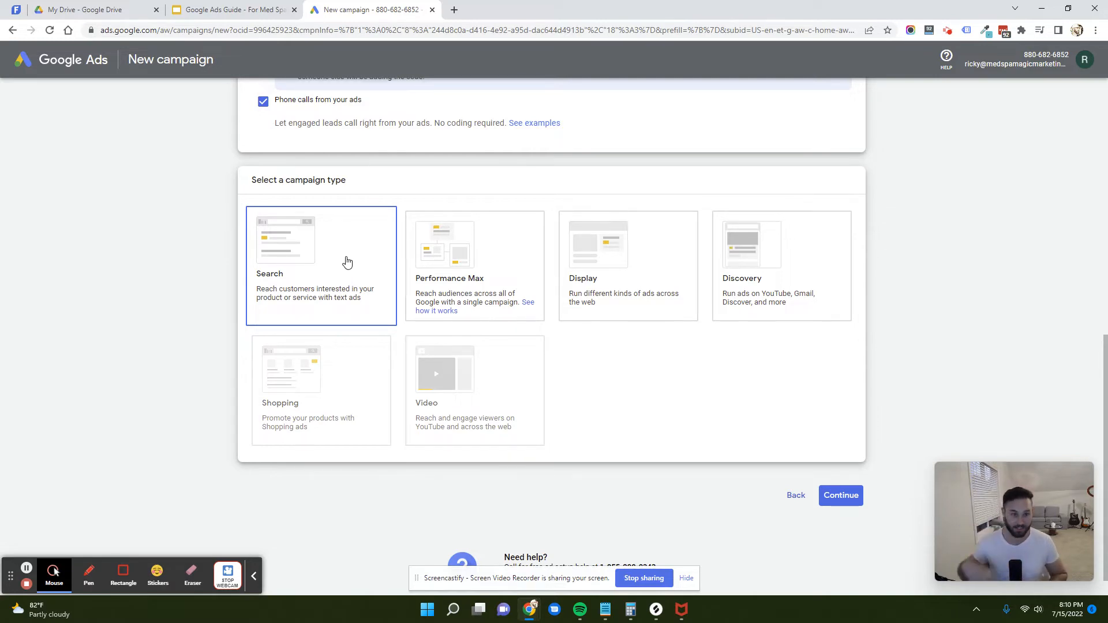
{"action": "left_click", "coordinate": [454, 10]}
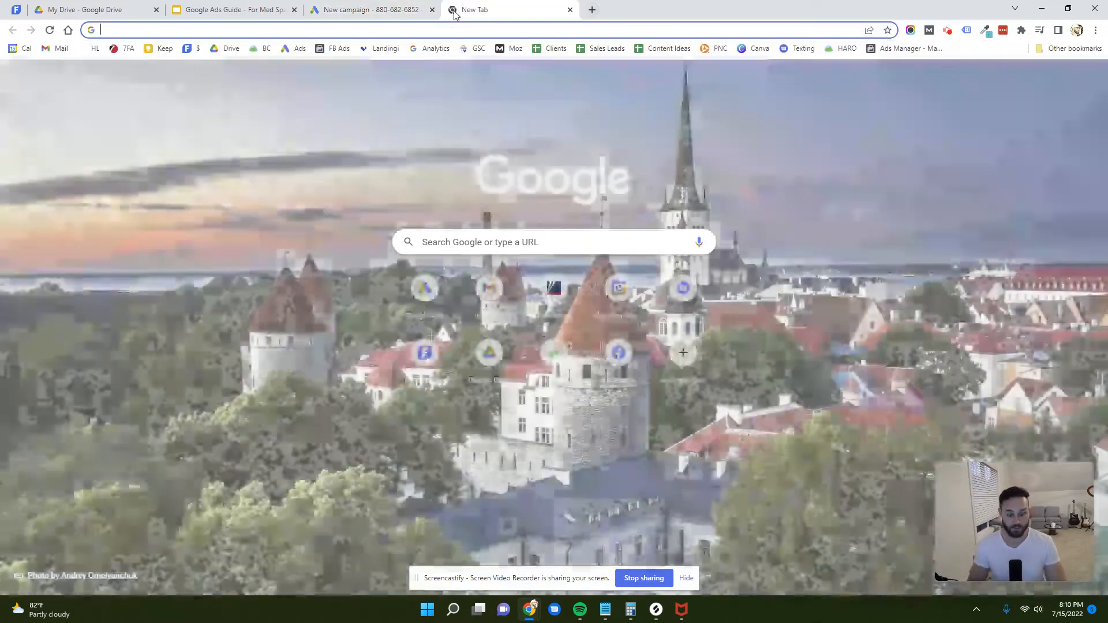
{"action": "type", "text": "spider vein treatment west palm beach"}
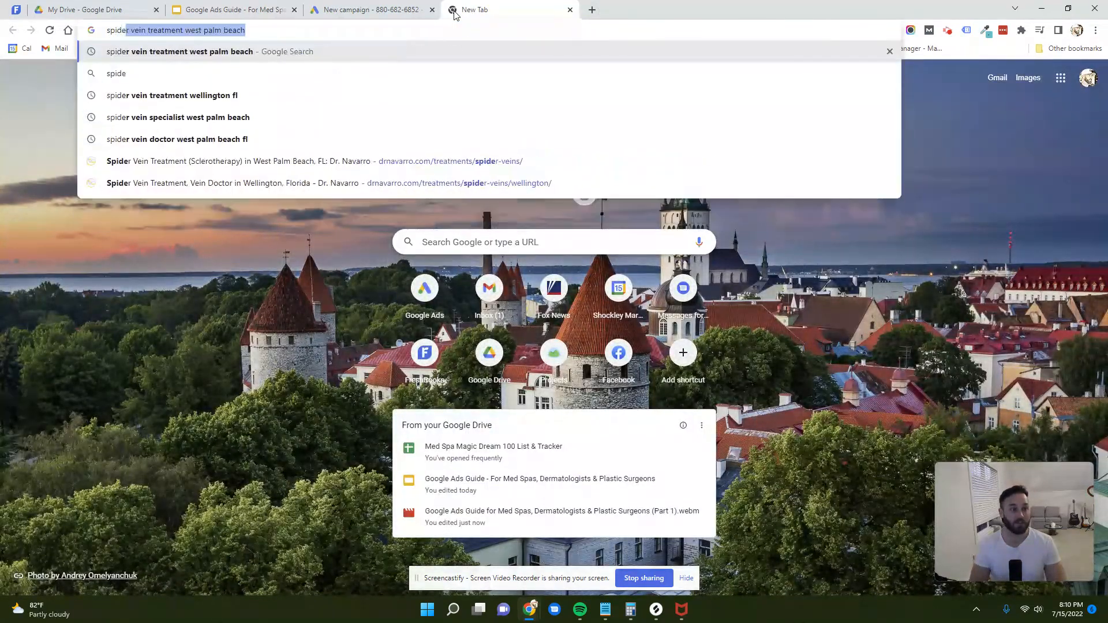
{"action": "key", "text": "Return"}
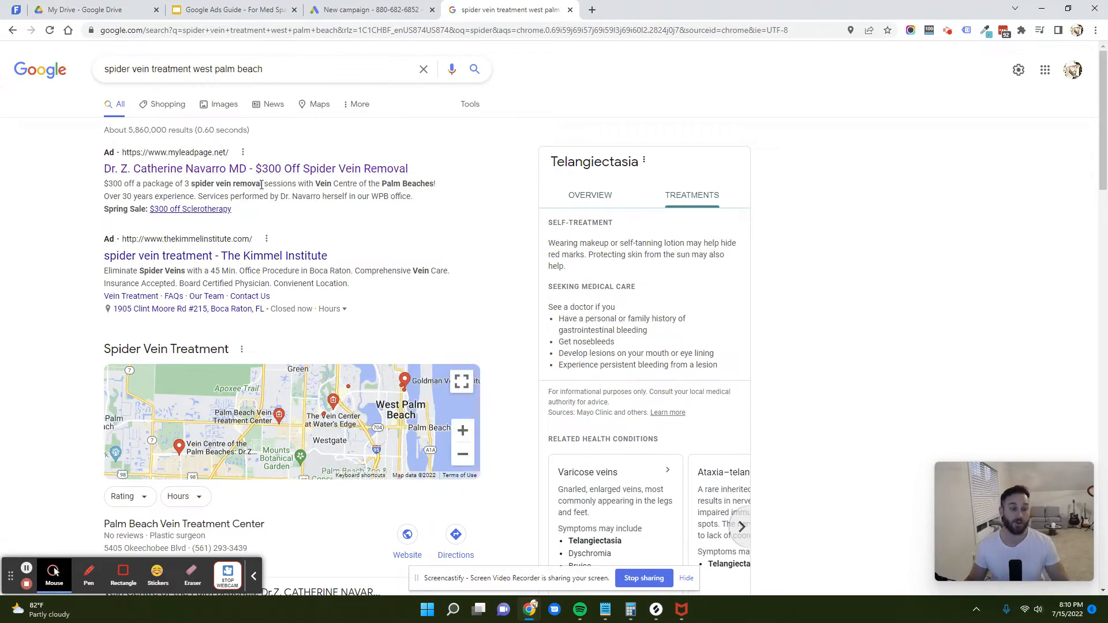
Return to the new campaign, select Search as the campaign type, and continue to the campaign settings.
{"action": "left_click", "coordinate": [370, 10]}
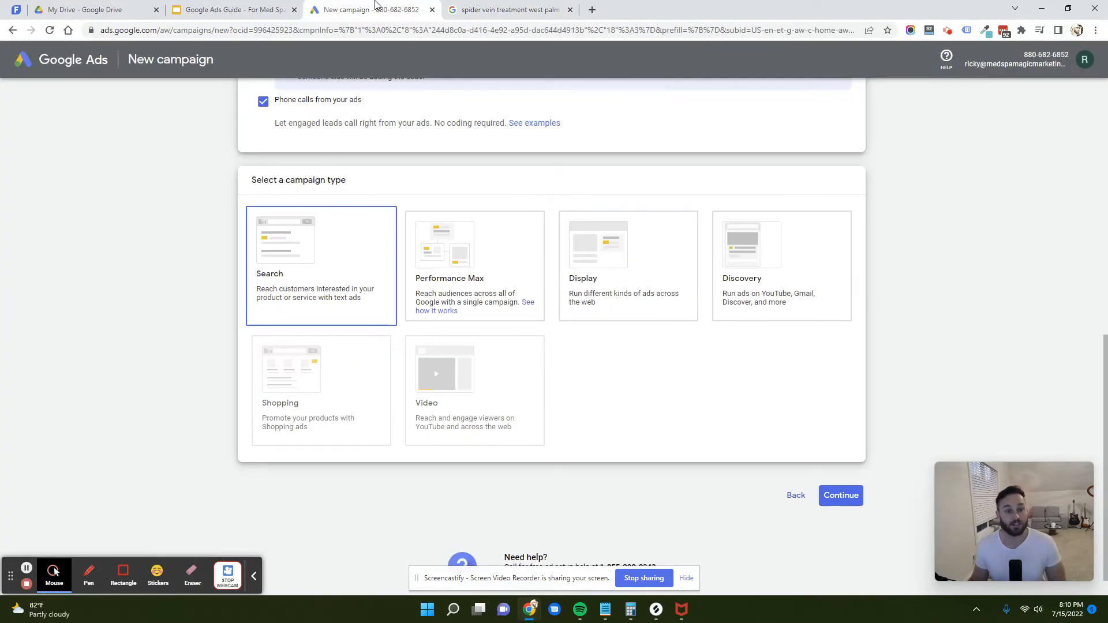
{"action": "left_click", "coordinate": [320, 263]}
{"action": "left_click", "coordinate": [840, 471]}
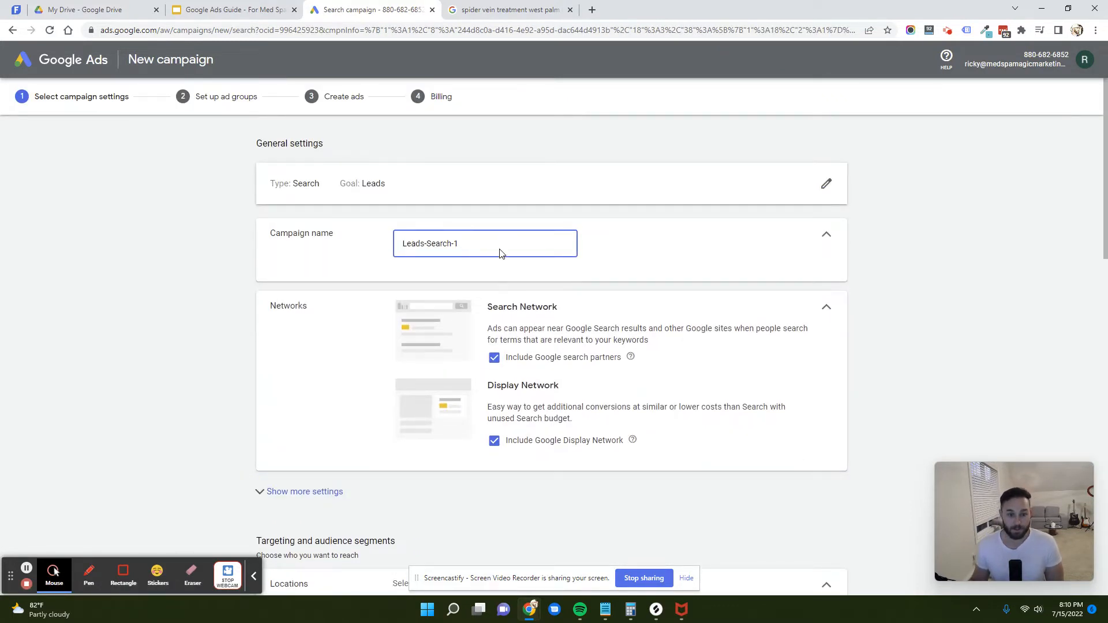
Name the campaign "PDO threading" and exclude the Google Display Network from its networks.
{"action": "triple_click", "coordinate": [496, 245]}
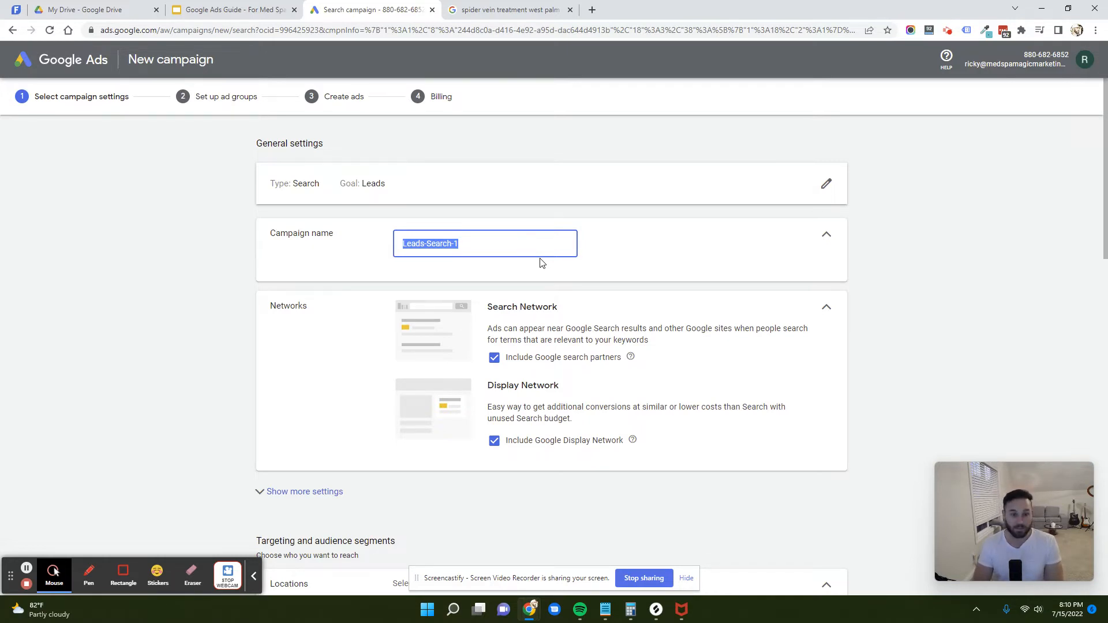
{"action": "type", "text": "PDO "}
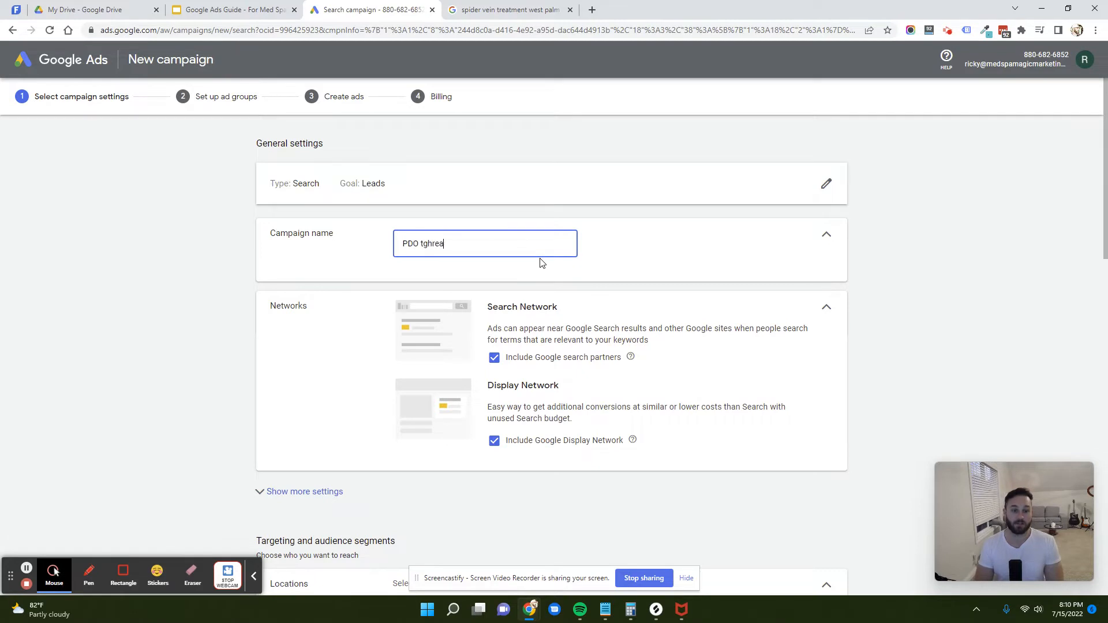
{"action": "type", "text": "threading"}
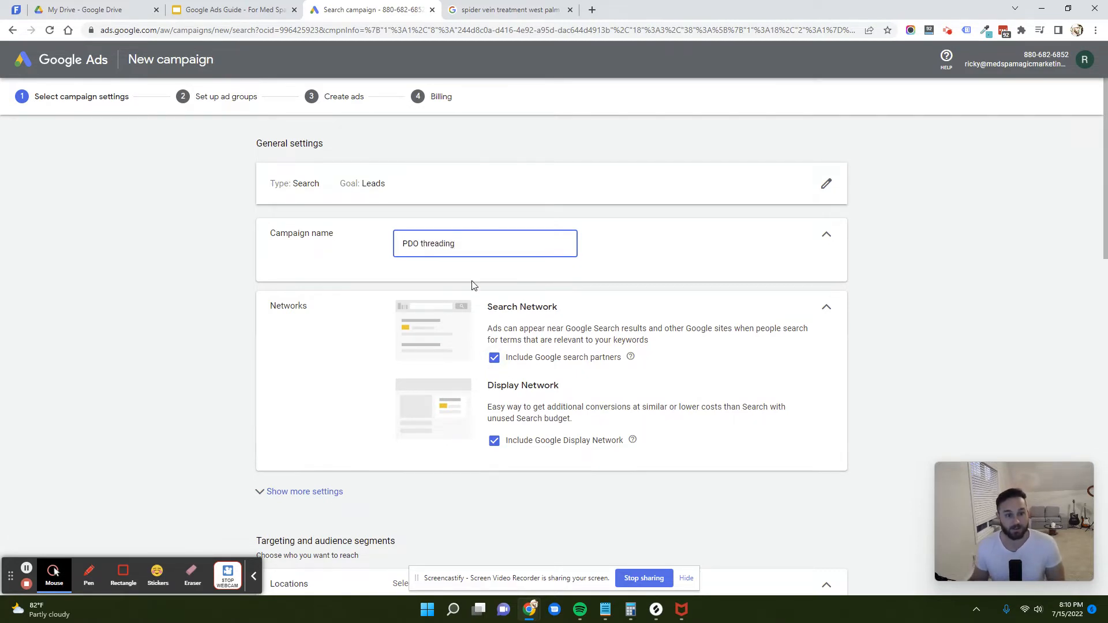
{"action": "left_click", "coordinate": [495, 442]}
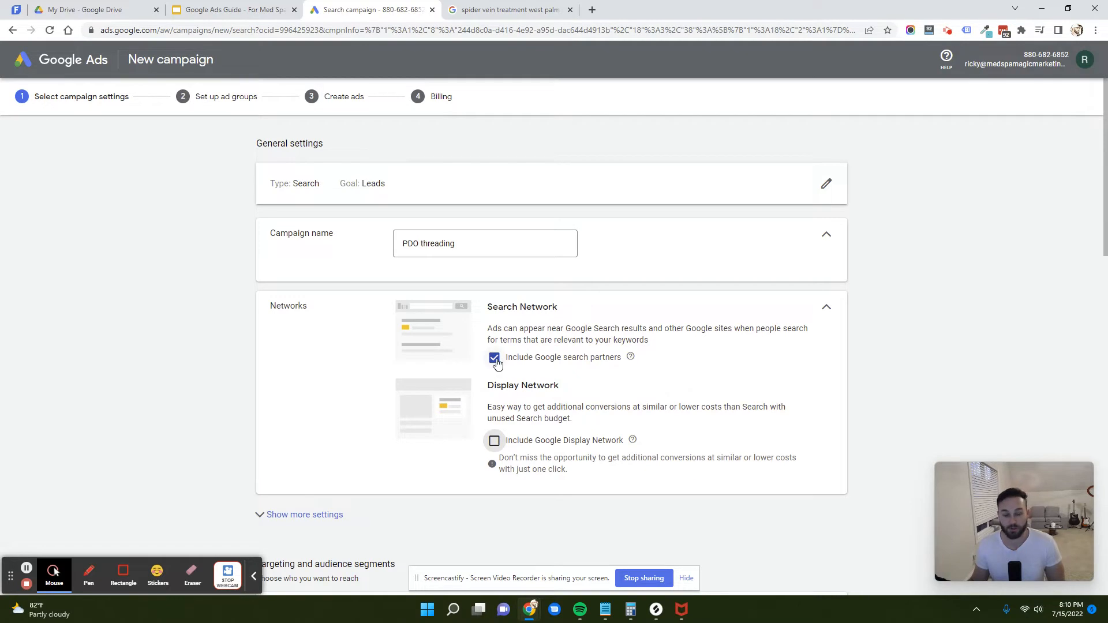
Expand the additional campaign settings and examine the ad schedule options without changing them.
{"action": "scroll", "coordinate": [493, 399], "scroll_direction": "down", "scroll_amount": 1}
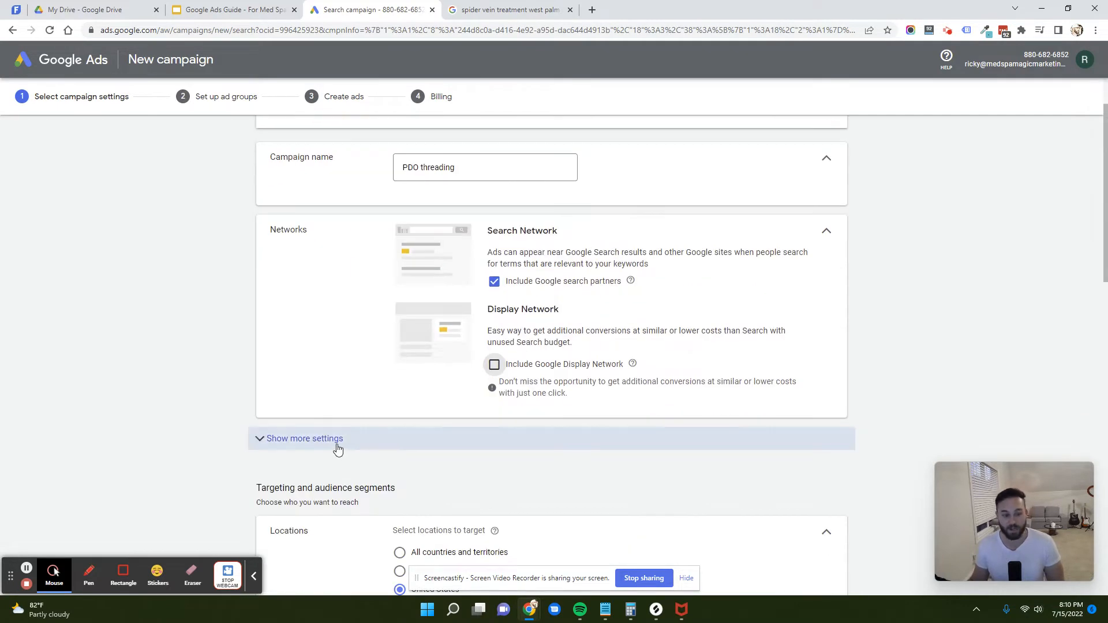
{"action": "left_click", "coordinate": [338, 444]}
{"action": "scroll", "coordinate": [371, 460], "scroll_direction": "down", "scroll_amount": 2}
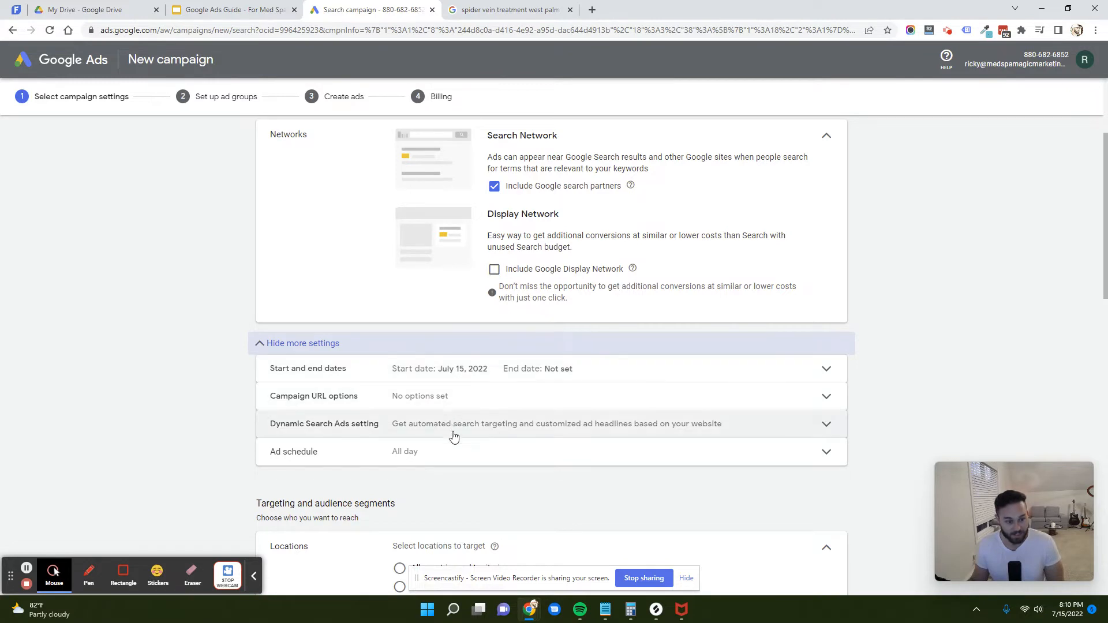
{"action": "scroll", "coordinate": [452, 438], "scroll_direction": "down", "scroll_amount": 3}
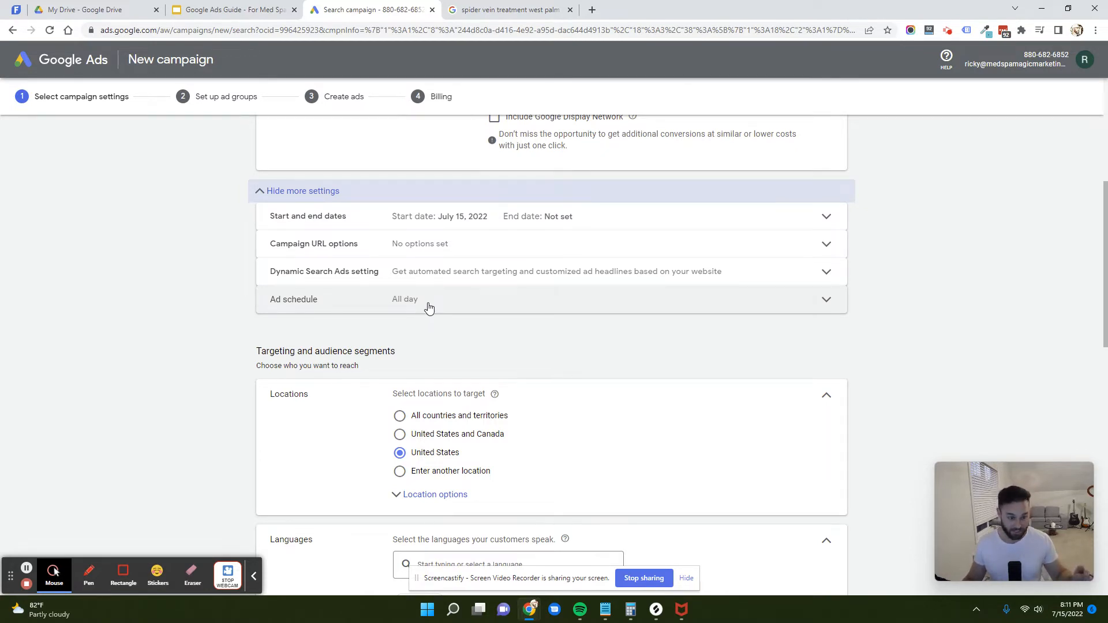
{"action": "left_click", "coordinate": [427, 301]}
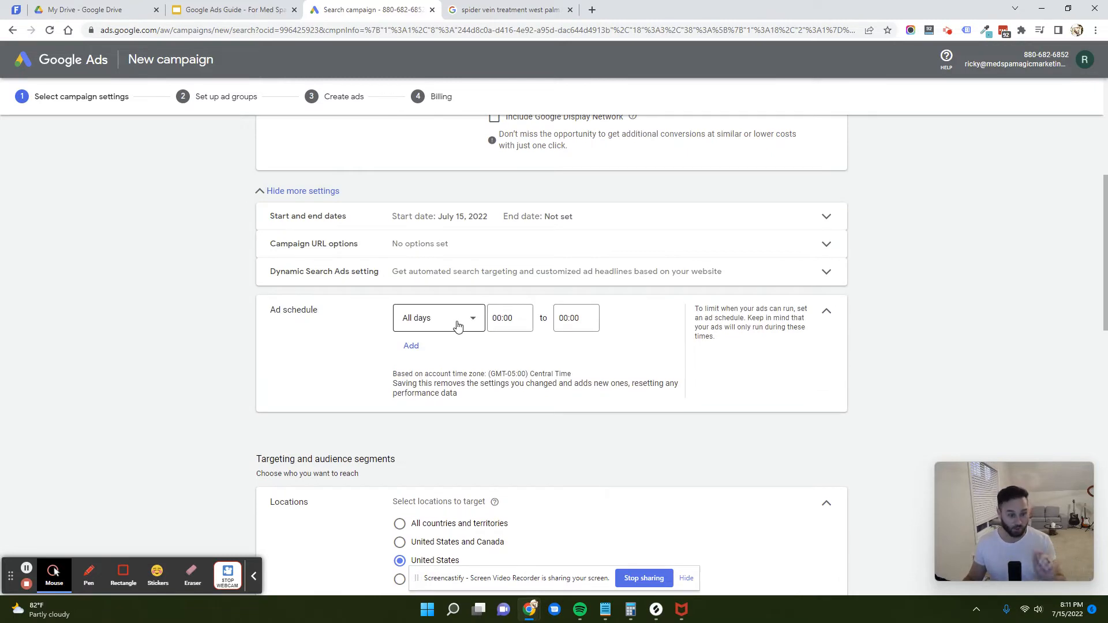
{"action": "left_click", "coordinate": [826, 316]}
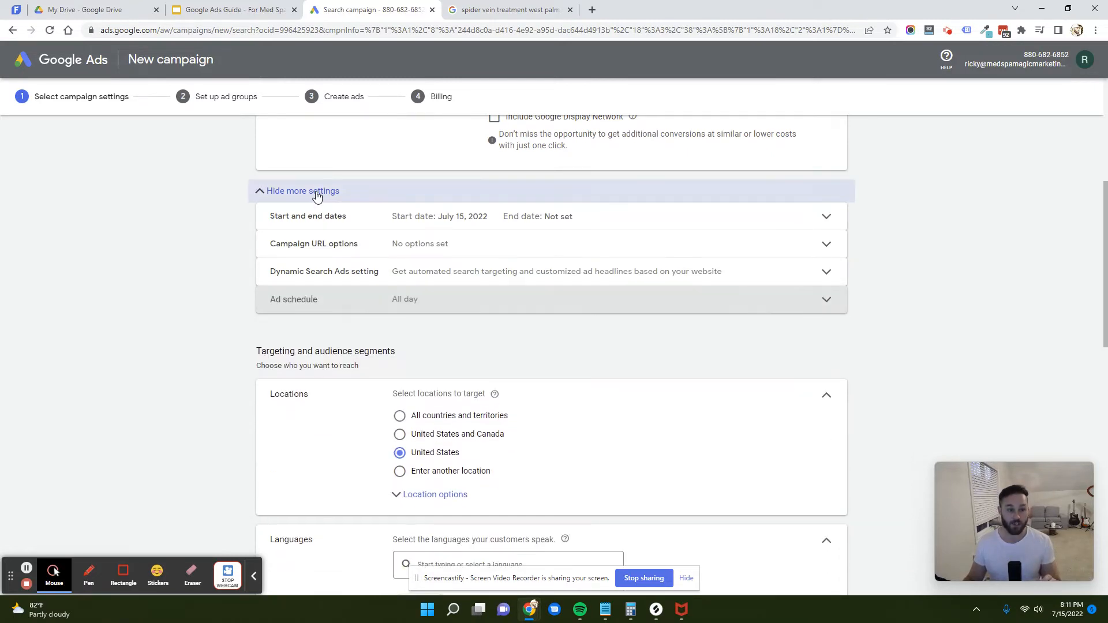
{"action": "left_click", "coordinate": [312, 192]}
{"action": "scroll", "coordinate": [321, 271], "scroll_direction": "up", "scroll_amount": 1}
{"action": "left_click", "coordinate": [317, 249]}
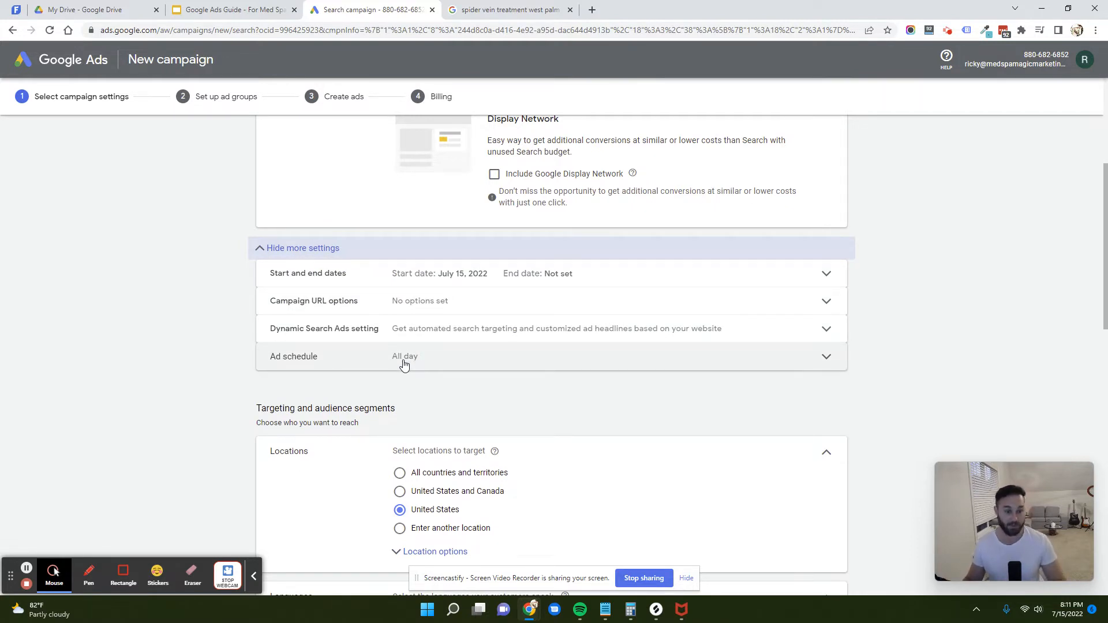
Switch the campaign's location targeting from the whole country to entering another location.
{"action": "scroll", "coordinate": [536, 461], "scroll_direction": "down", "scroll_amount": 1}
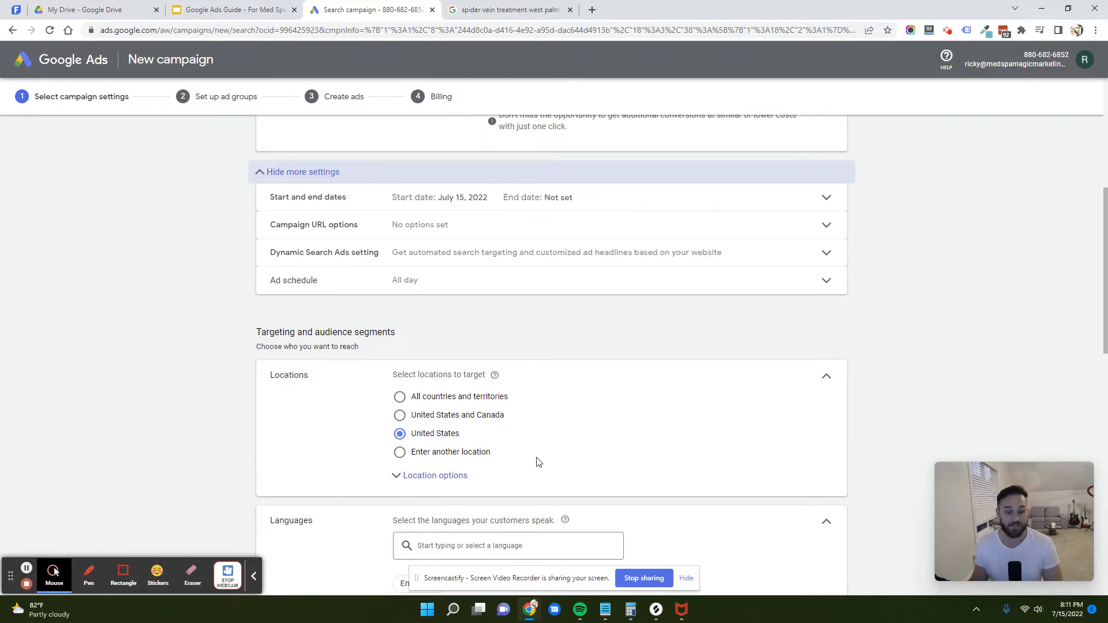
{"action": "scroll", "coordinate": [507, 459], "scroll_direction": "down", "scroll_amount": 2}
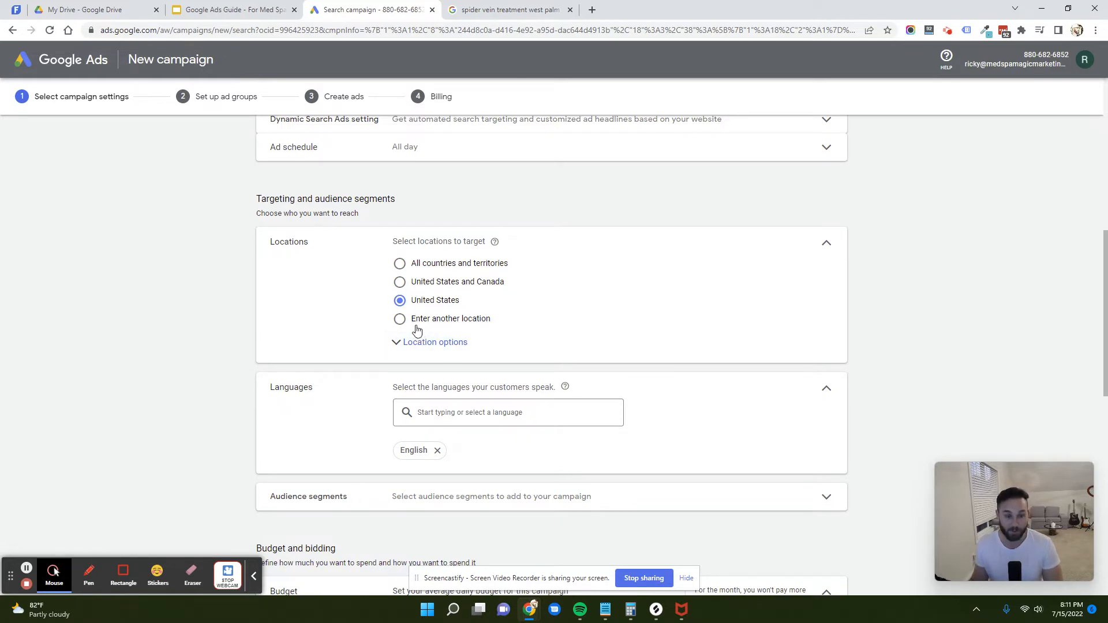
{"action": "left_click", "coordinate": [414, 325]}
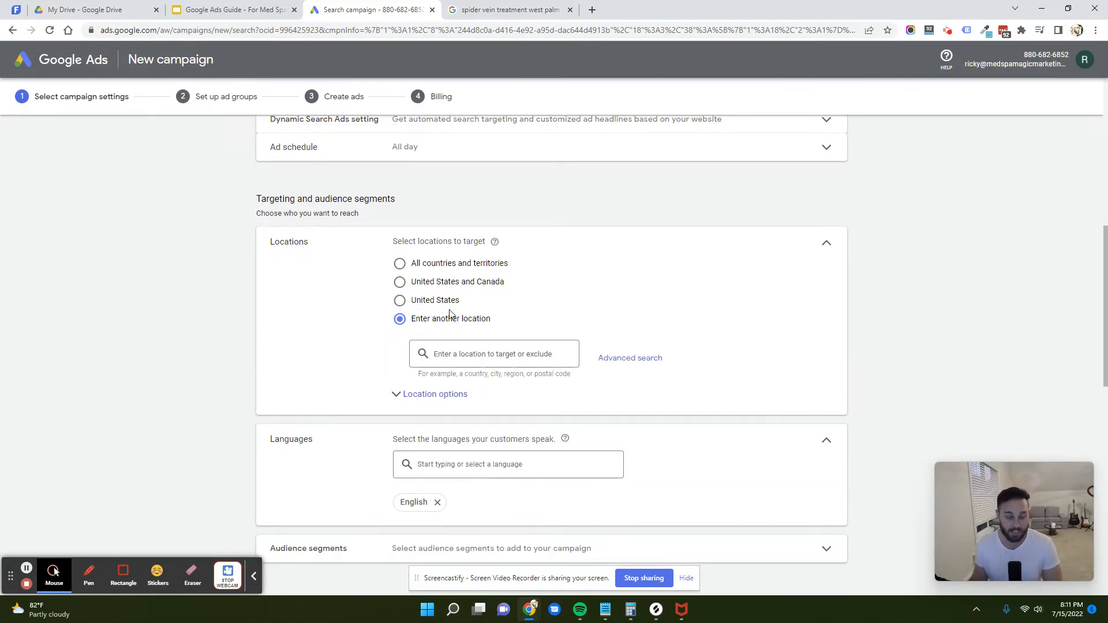
{"action": "left_click", "coordinate": [476, 356]}
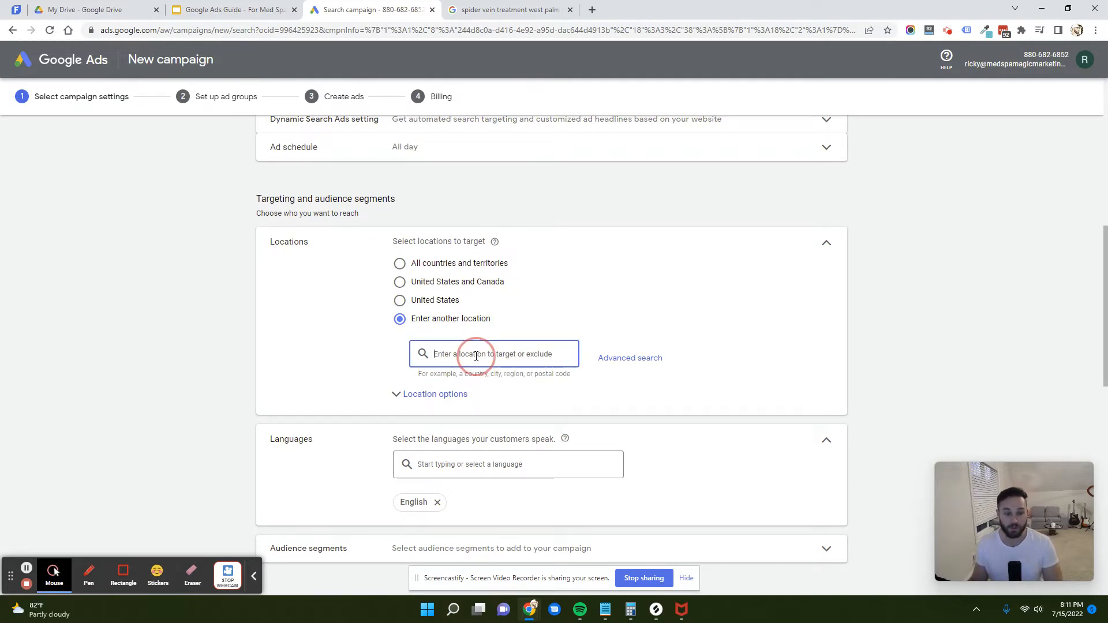
{"action": "scroll", "coordinate": [476, 355], "scroll_direction": "up", "scroll_amount": 6}
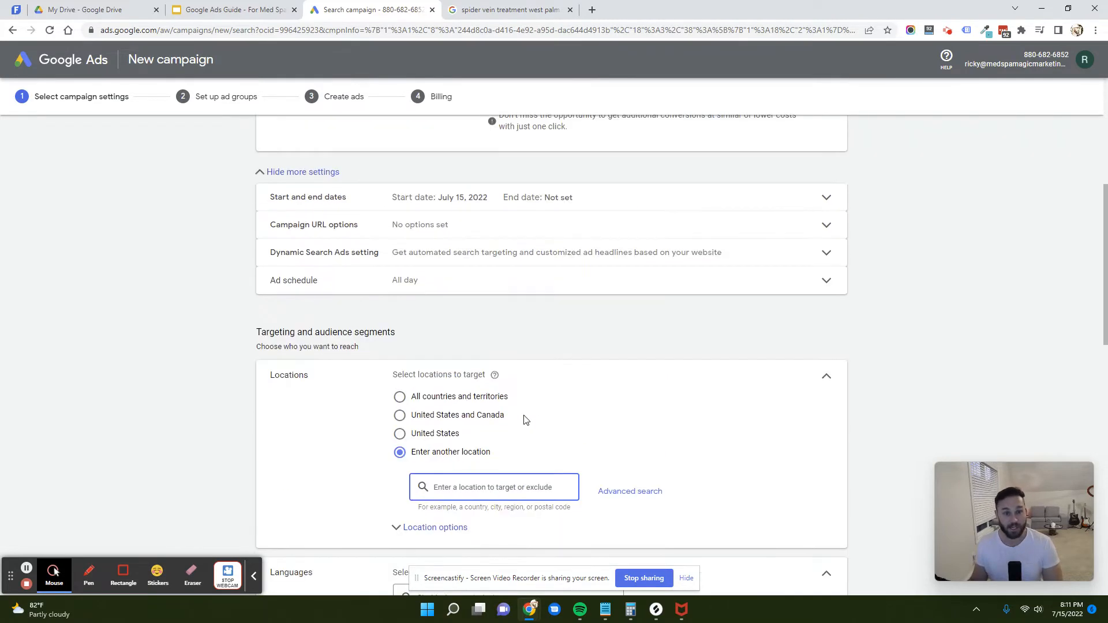
{"action": "scroll", "coordinate": [532, 435], "scroll_direction": "down", "scroll_amount": 5}
{"action": "scroll", "coordinate": [531, 439], "scroll_direction": "up", "scroll_amount": 7}
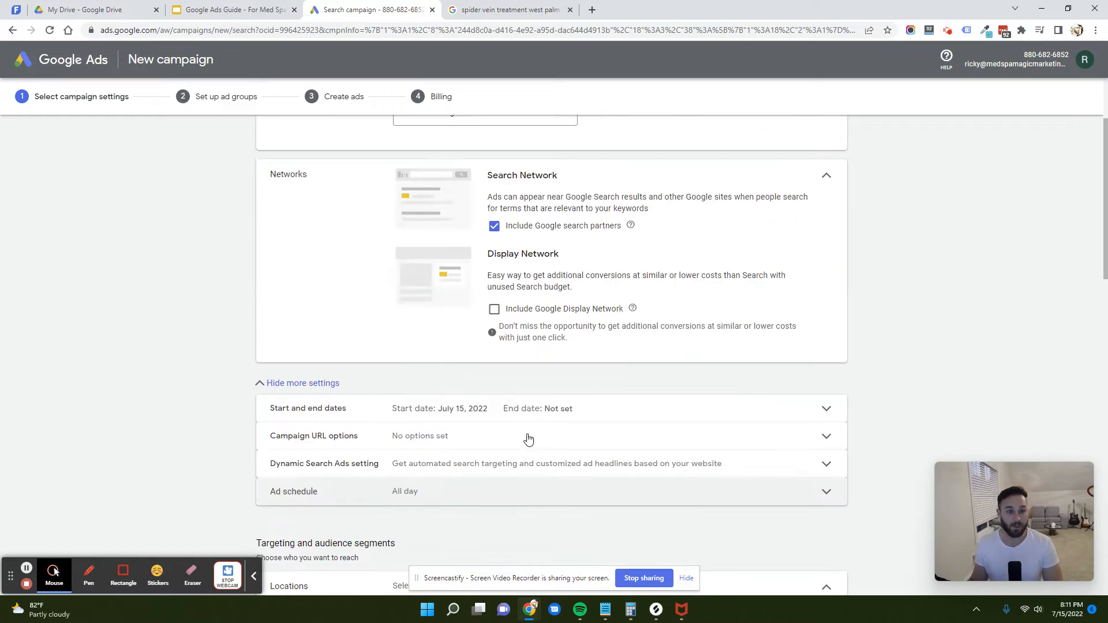
{"action": "scroll", "coordinate": [528, 440], "scroll_direction": "down", "scroll_amount": 2}
{"action": "scroll", "coordinate": [528, 440], "scroll_direction": "down", "scroll_amount": 5}
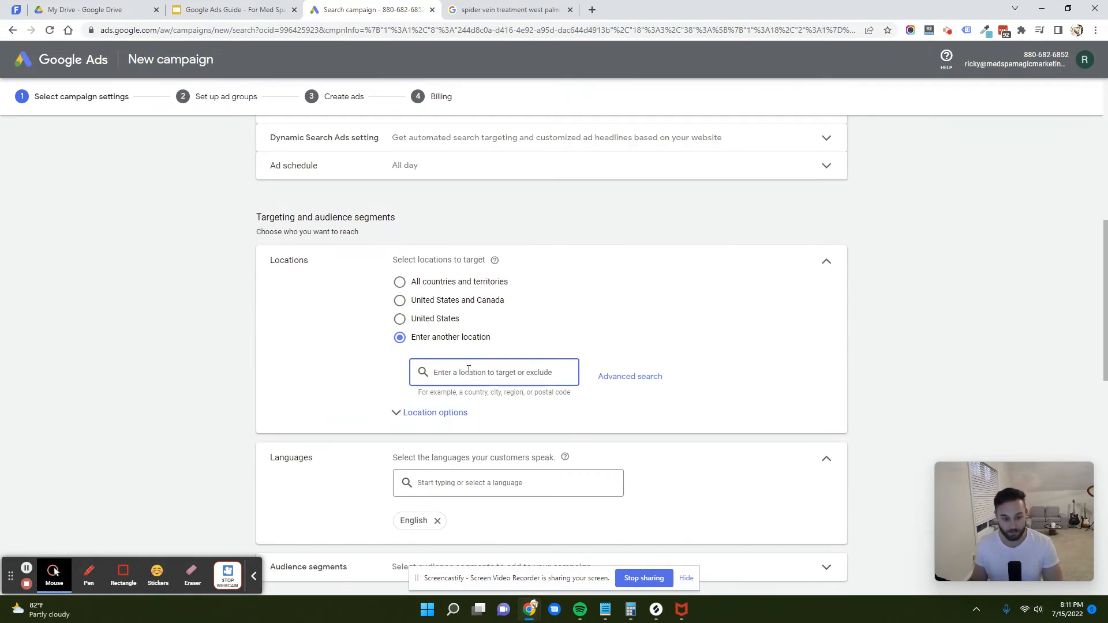
Try targeting the Milwaukee WI, Wisconsin Nielsen DMA region, and remove it from the targeted locations.
{"action": "type", "text": "mil"}
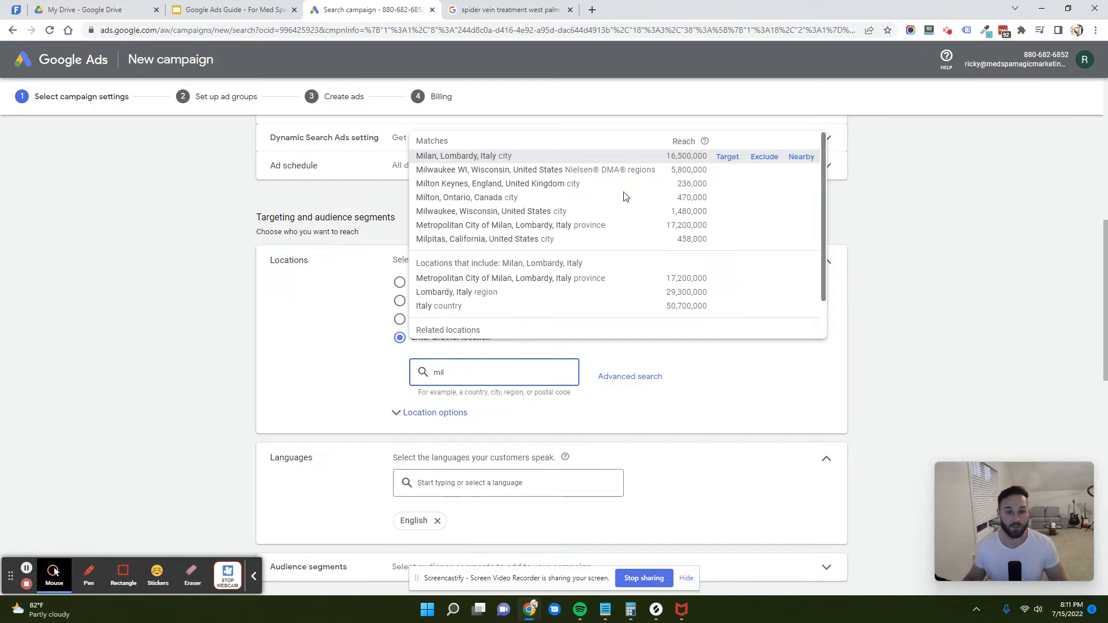
{"action": "left_click", "coordinate": [735, 174]}
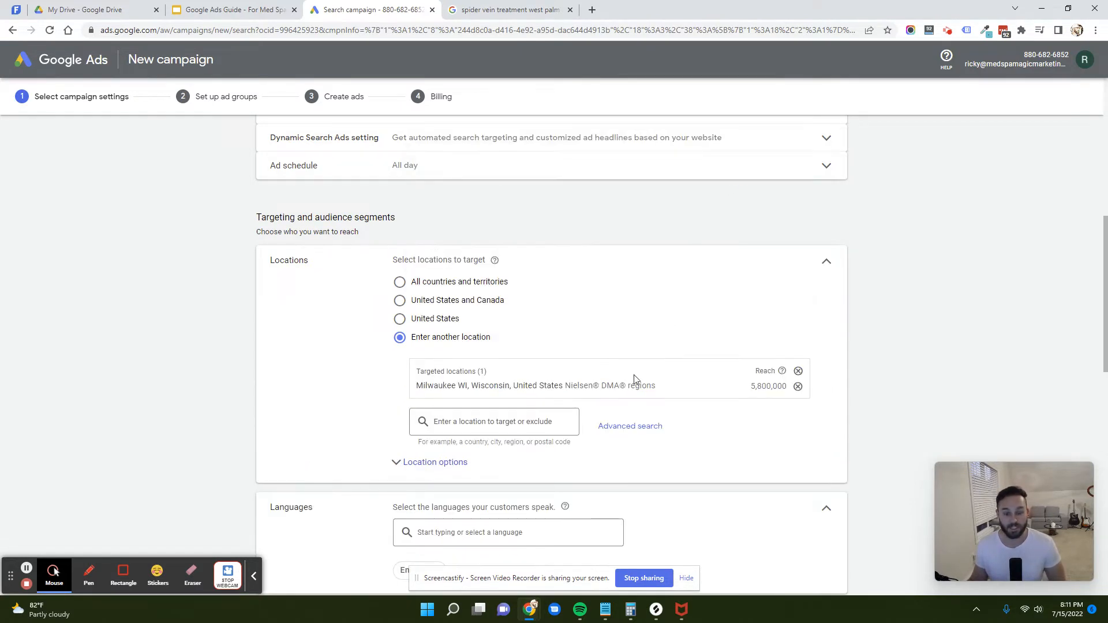
{"action": "left_click", "coordinate": [798, 387]}
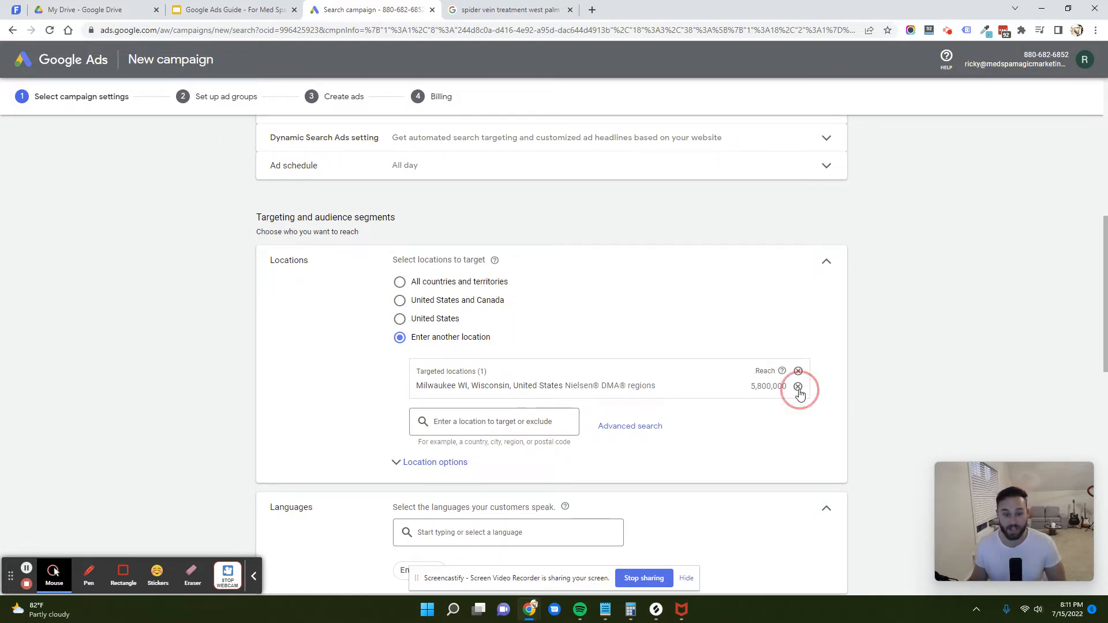
Search Google for "med spa milwaukee" in the tab with the earlier spider vein search.
{"action": "left_click", "coordinate": [508, 10]}
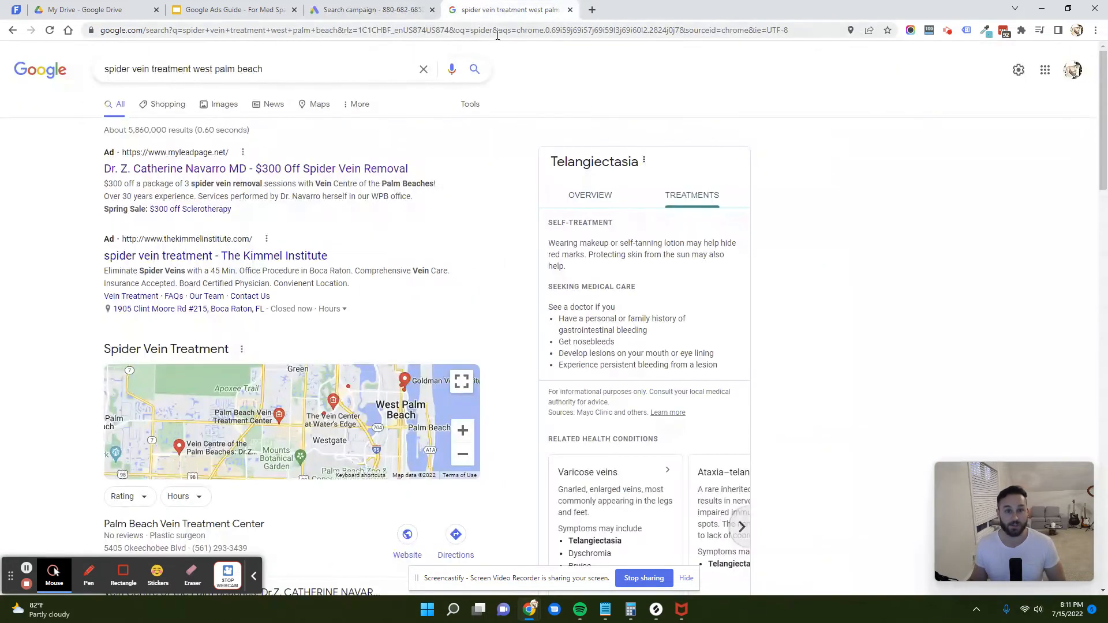
{"action": "left_click", "coordinate": [498, 33]}
{"action": "type", "text": "med spa mi"}
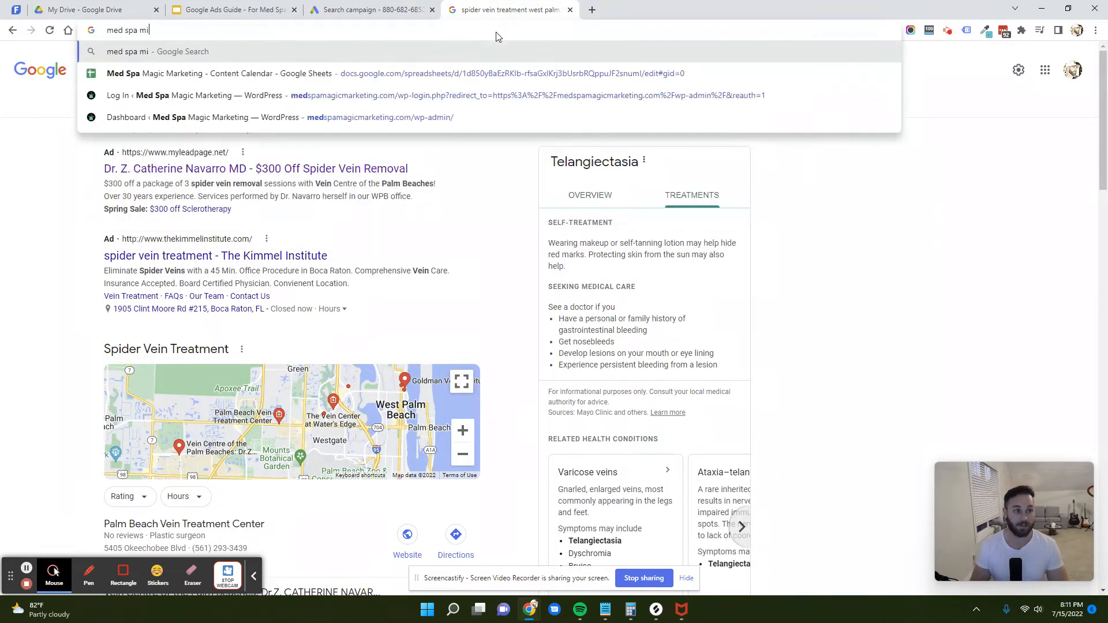
{"action": "type", "text": "lwauke"}
{"action": "key", "text": "Return"}
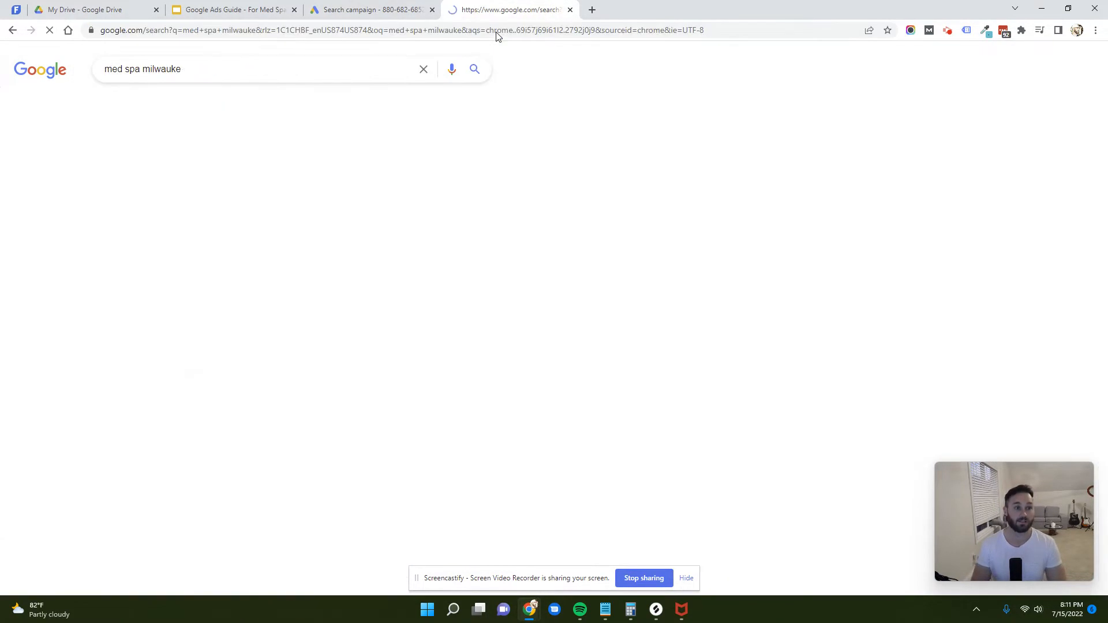
{"action": "left_click", "coordinate": [257, 154]}
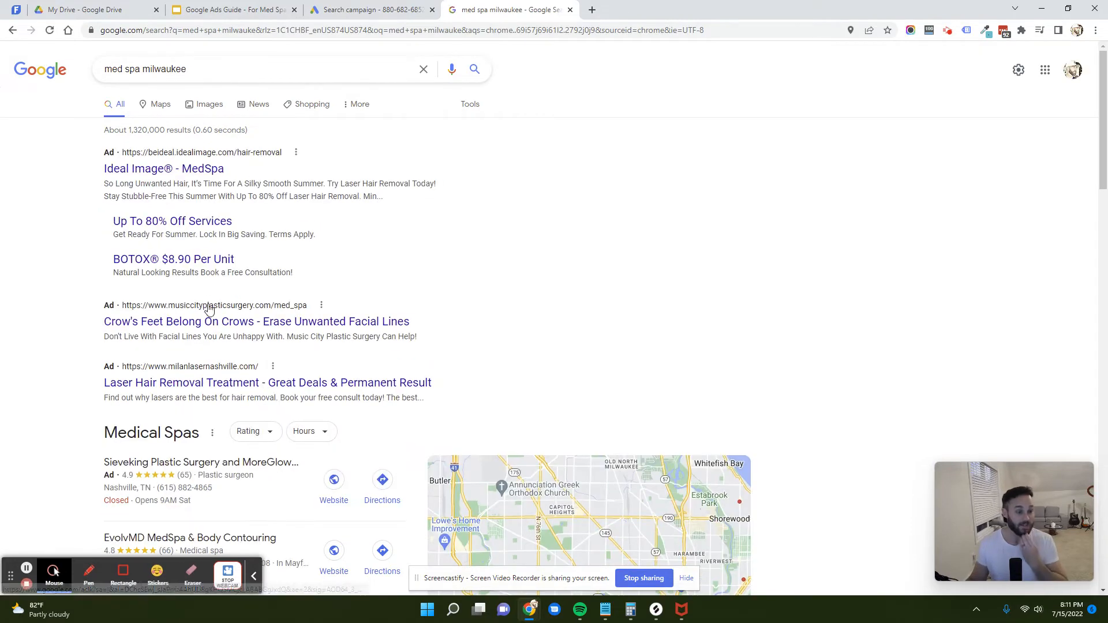
Look through the medical spa results for Milwaukee and open the full list of businesses.
{"action": "scroll", "coordinate": [275, 297], "scroll_direction": "down", "scroll_amount": 4}
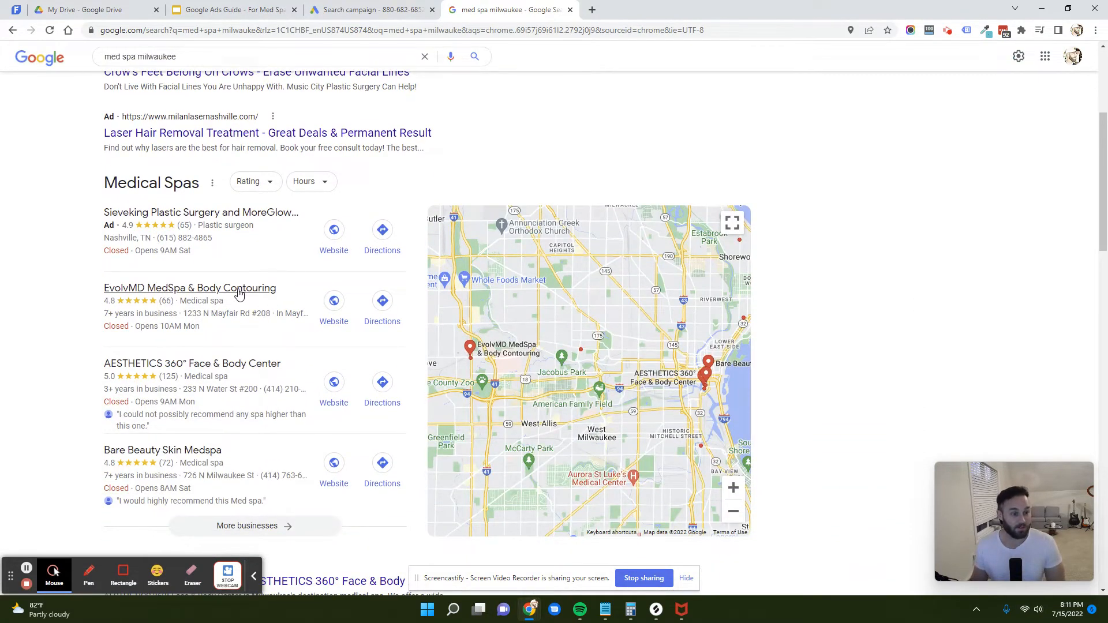
{"action": "scroll", "coordinate": [267, 292], "scroll_direction": "down", "scroll_amount": 2}
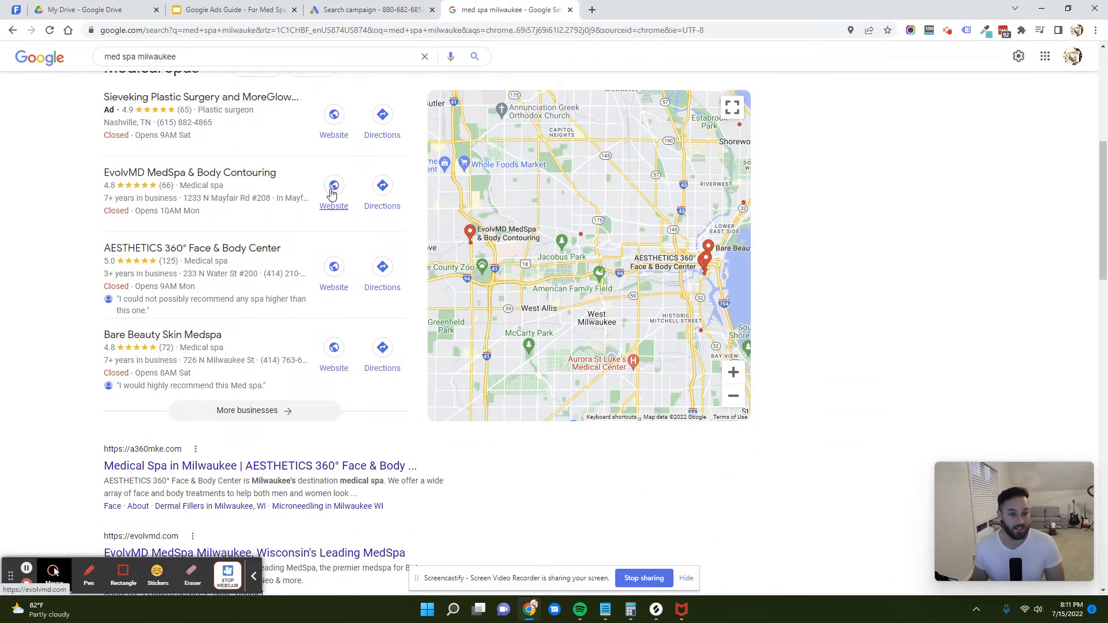
{"action": "scroll", "coordinate": [230, 271], "scroll_direction": "down", "scroll_amount": 1}
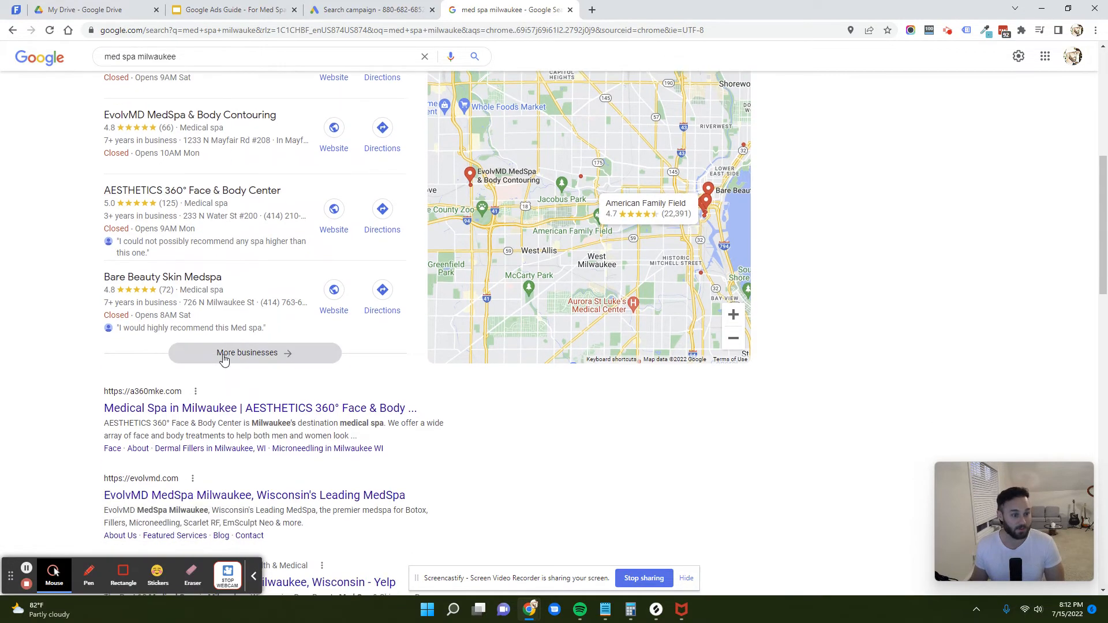
{"action": "left_click", "coordinate": [224, 356]}
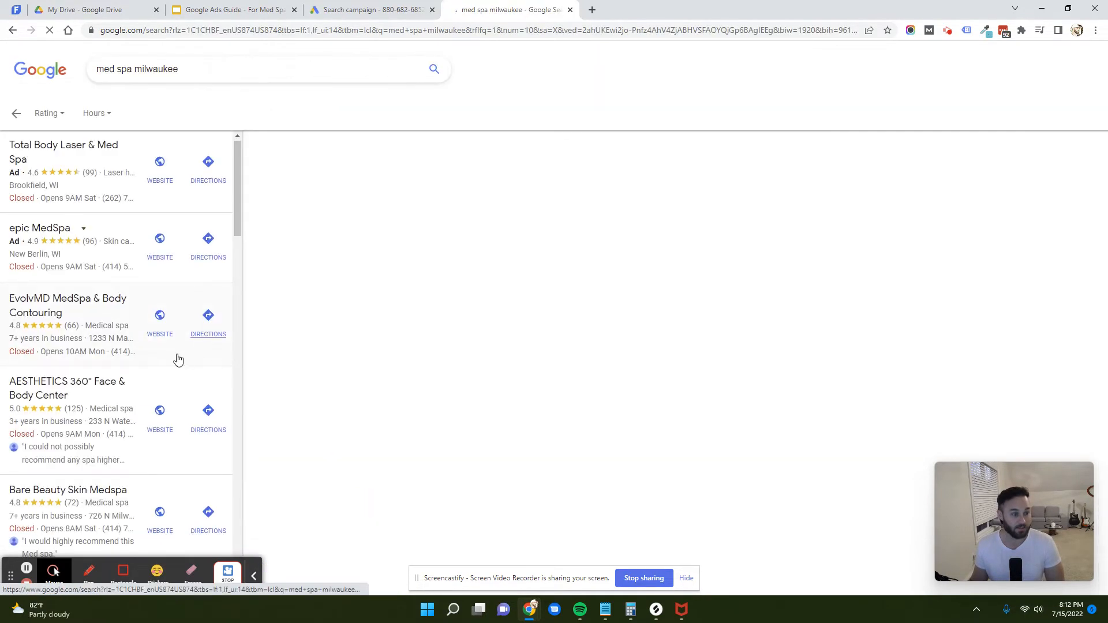
Find the Aesthetically Well listing among the Milwaukee med spas and copy its street address.
{"action": "scroll", "coordinate": [144, 393], "scroll_direction": "down", "scroll_amount": 5}
{"action": "scroll", "coordinate": [147, 427], "scroll_direction": "down", "scroll_amount": 4}
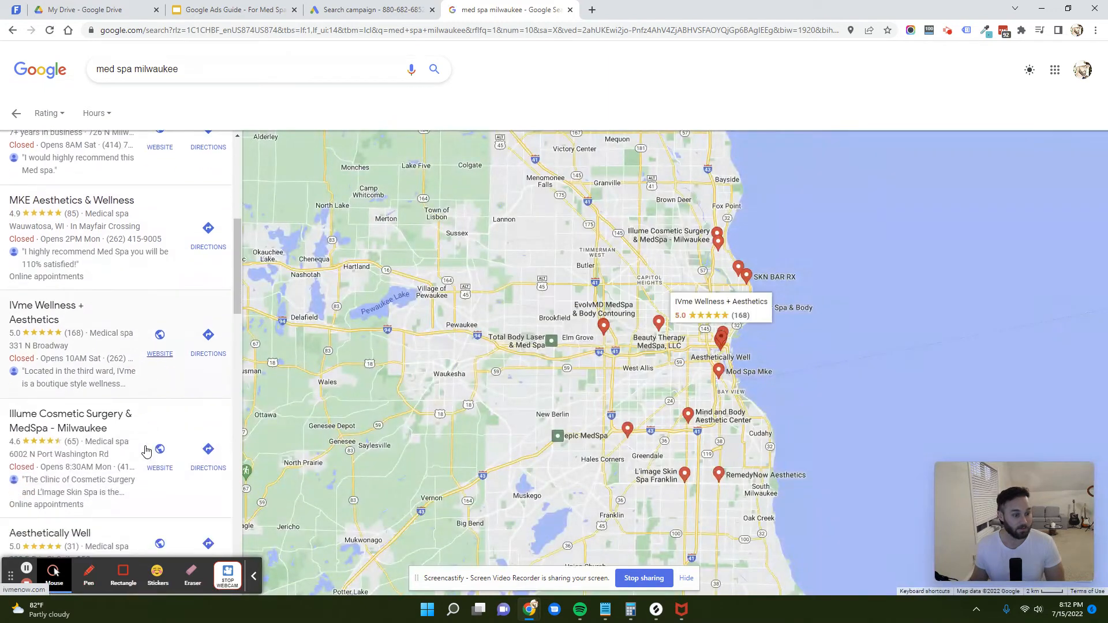
{"action": "scroll", "coordinate": [121, 448], "scroll_direction": "down", "scroll_amount": 2}
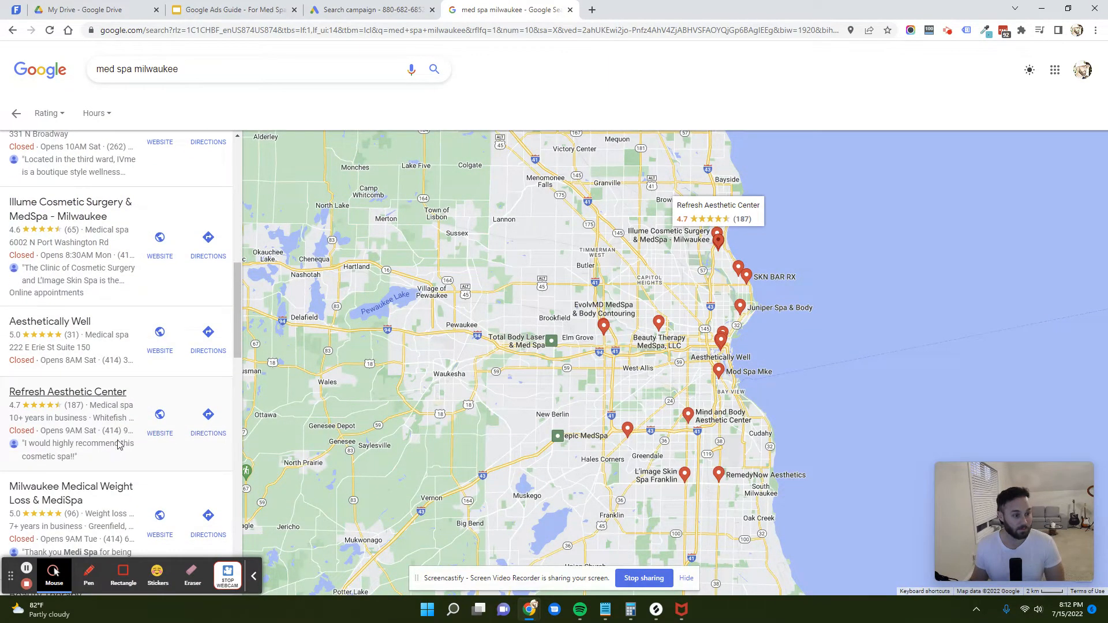
{"action": "left_click", "coordinate": [163, 340]}
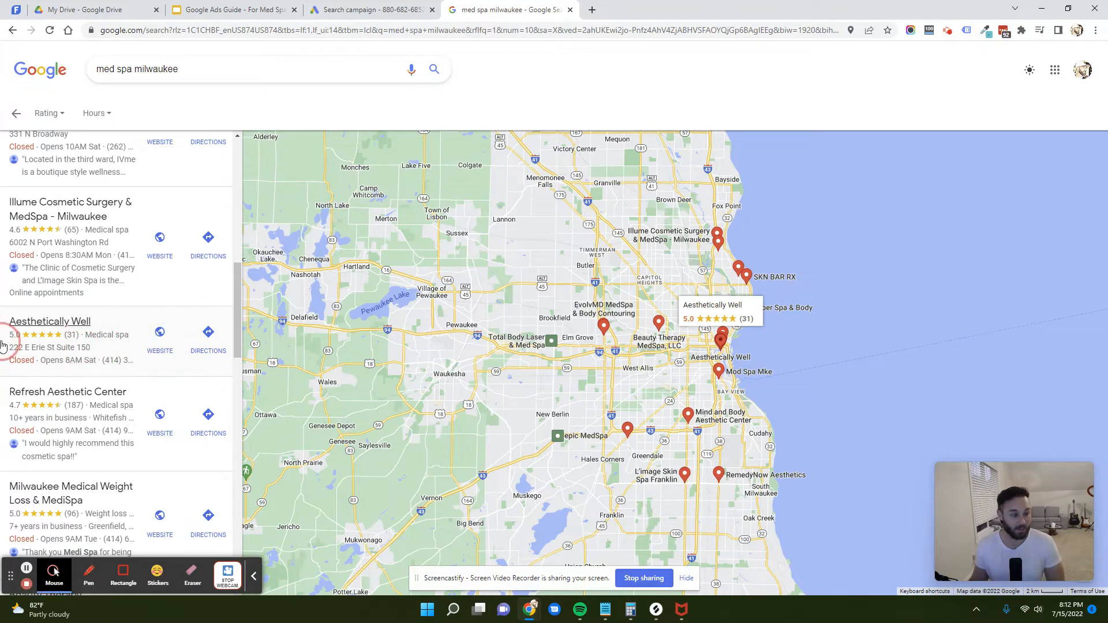
{"action": "left_click_drag", "start_coordinate": [10, 347], "coordinate": [87, 353]}
{"action": "right_click", "coordinate": [84, 355]}
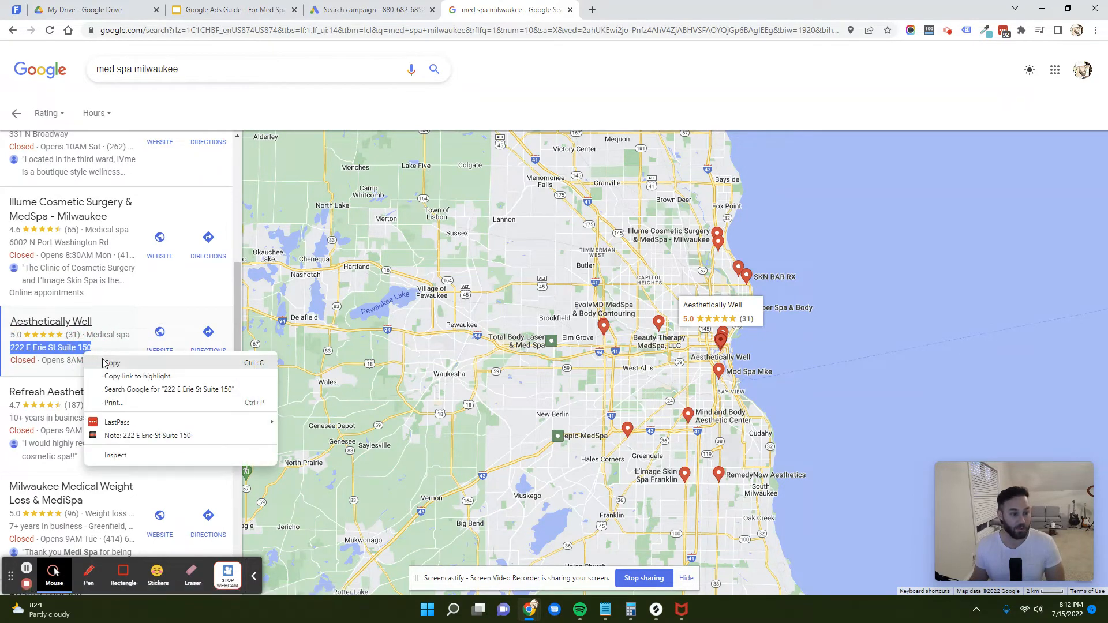
{"action": "left_click", "coordinate": [101, 364]}
Return to the Google Ads campaign and enter the copied spa address as a radius target in the advanced location search.
{"action": "left_click", "coordinate": [315, 6]}
{"action": "left_click", "coordinate": [456, 372]}
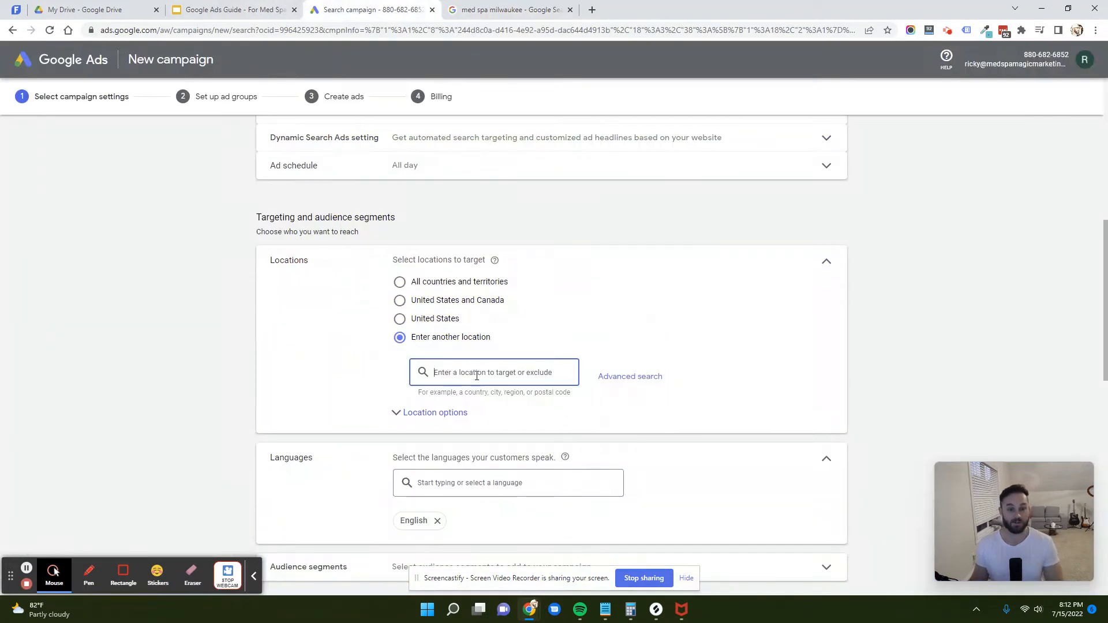
{"action": "key", "text": "ctrl+v"}
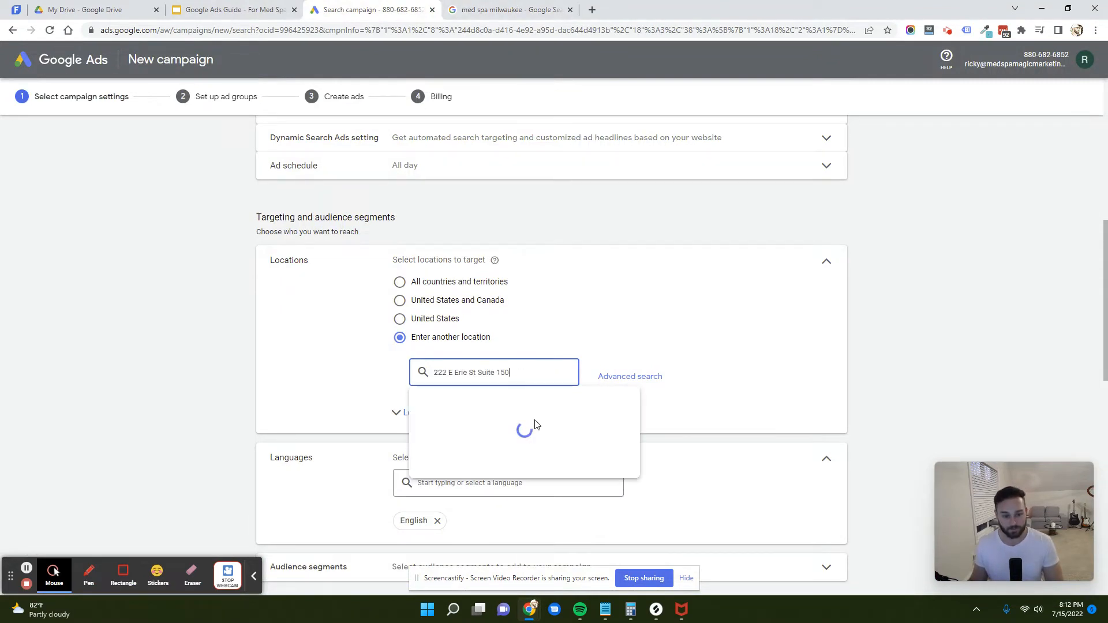
{"action": "left_click", "coordinate": [620, 378]}
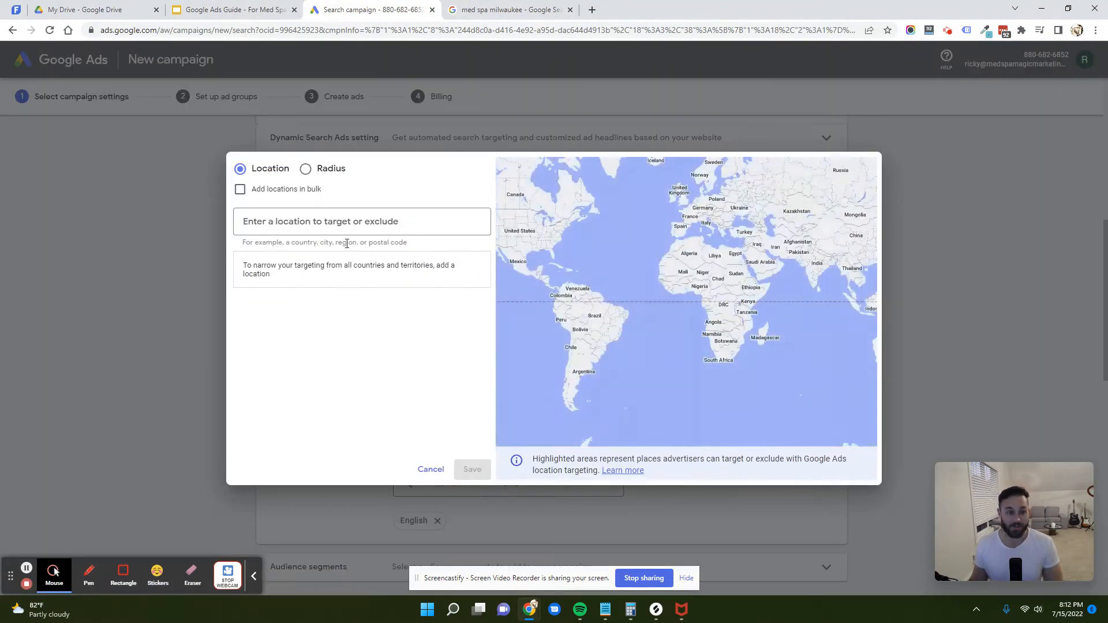
{"action": "left_click", "coordinate": [305, 169]}
{"action": "left_click", "coordinate": [325, 222]}
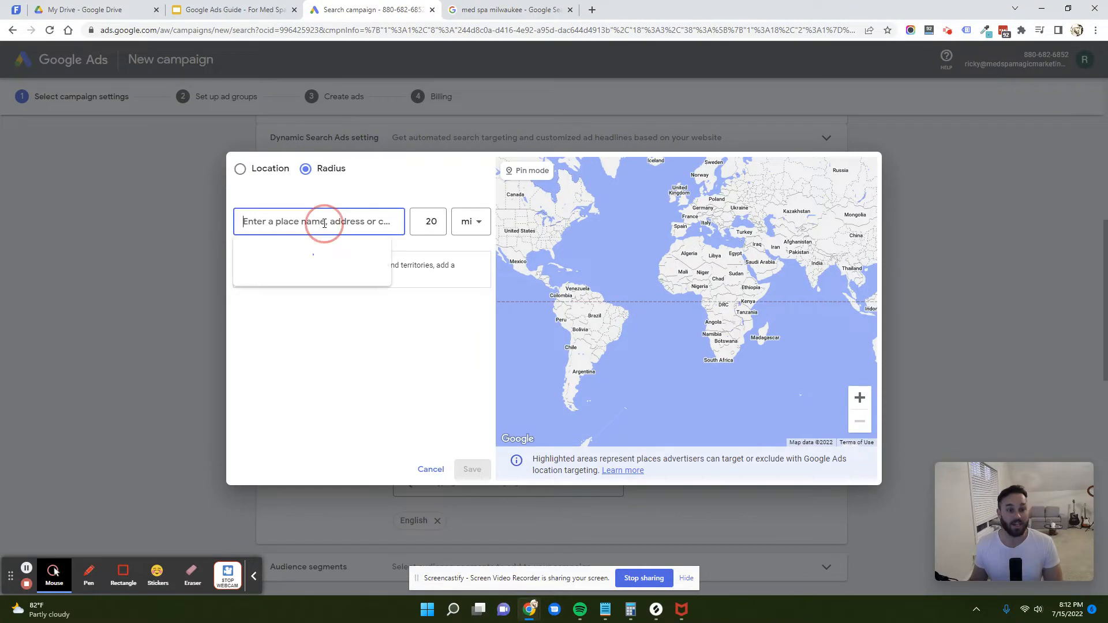
{"action": "key", "text": "ctrl+v"}
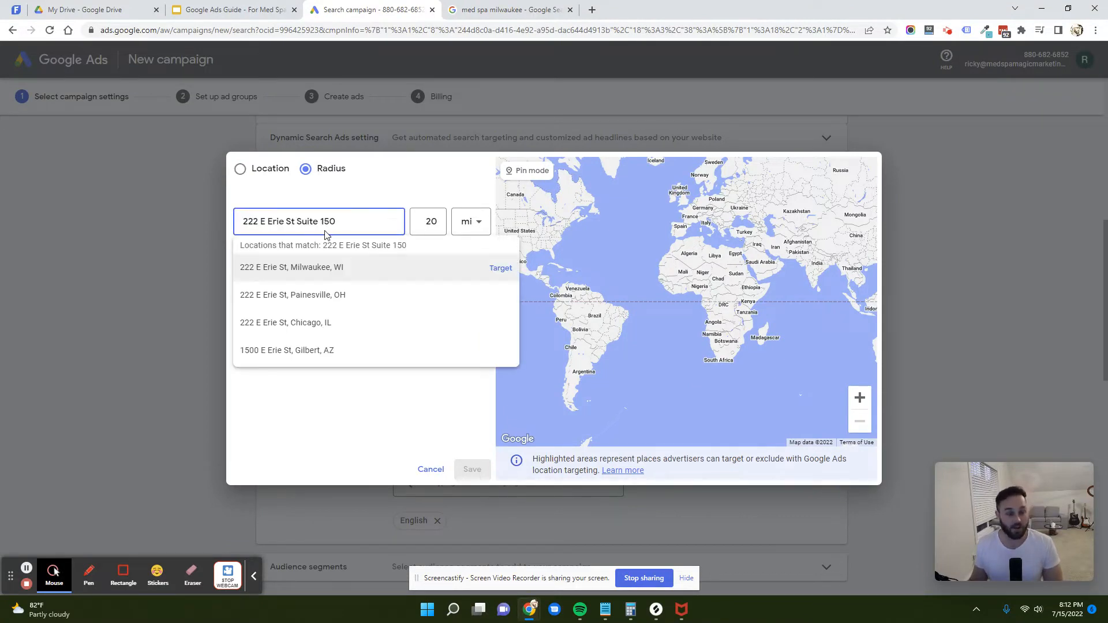
Set the radius to 12 miles, target the Milwaukee, WI match of the spa address, and save the location.
{"action": "double_click", "coordinate": [431, 230]}
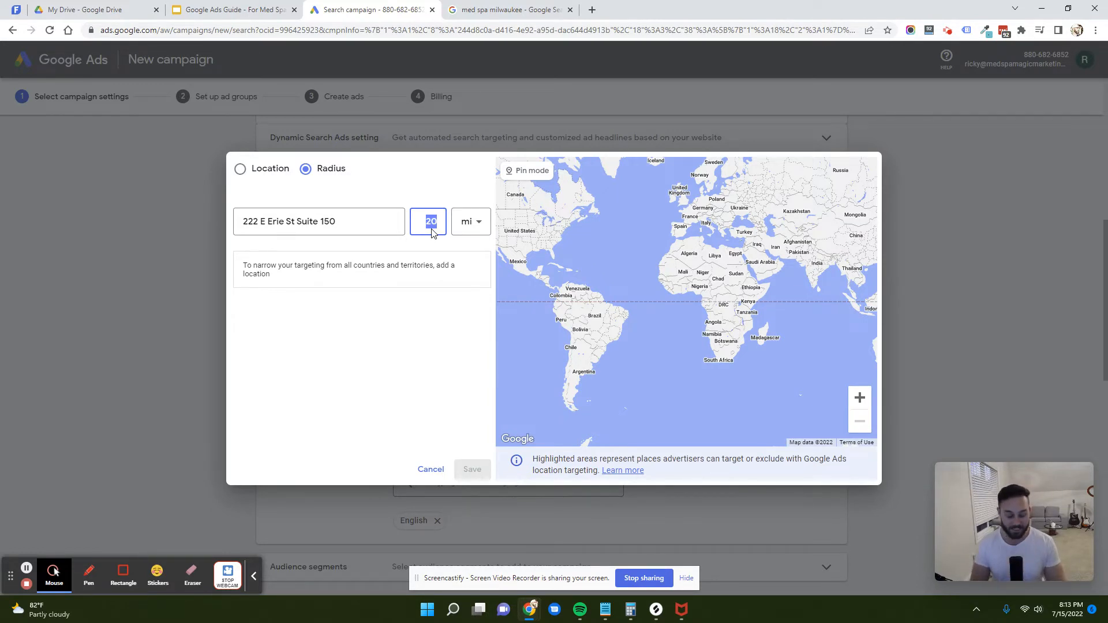
{"action": "key", "text": "BackSpace"}
{"action": "type", "text": "1"}
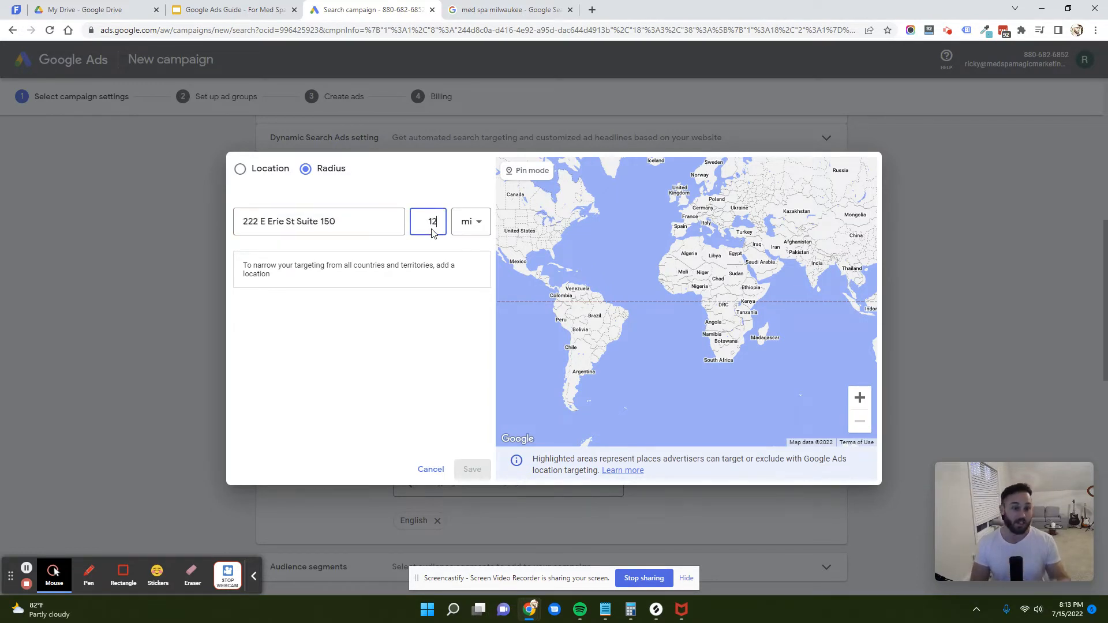
{"action": "left_click", "coordinate": [358, 222]}
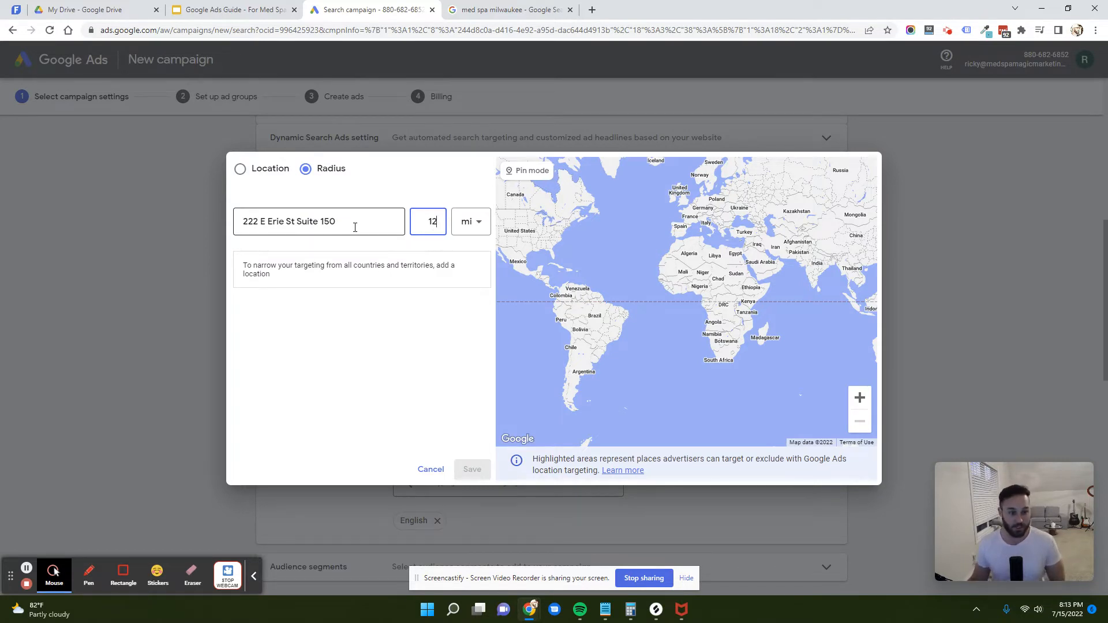
{"action": "left_click", "coordinate": [508, 276]}
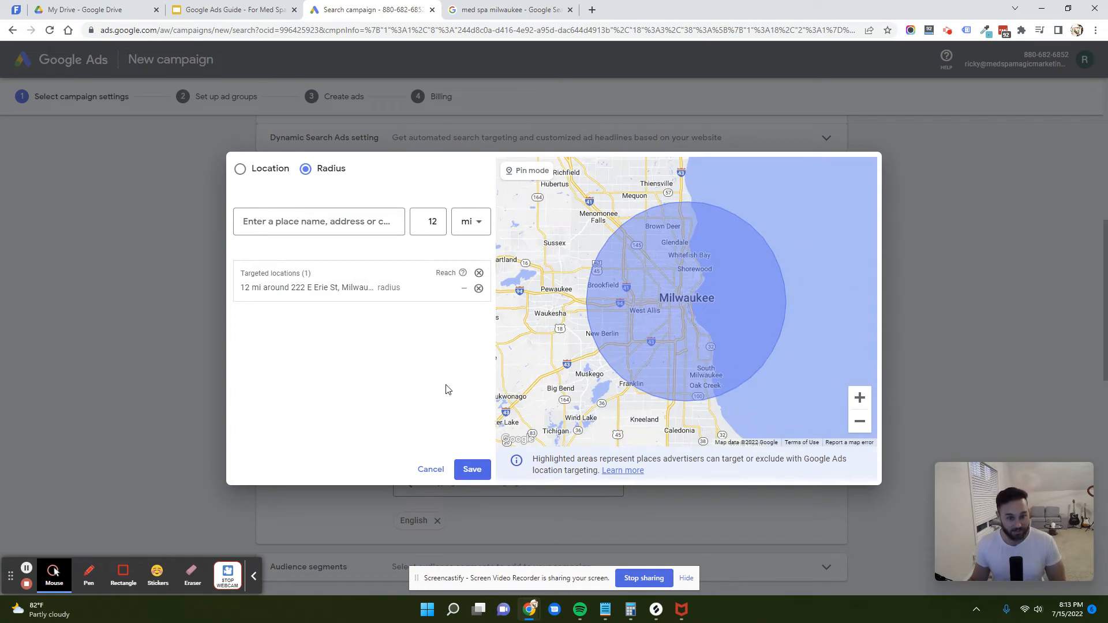
{"action": "left_click", "coordinate": [473, 470]}
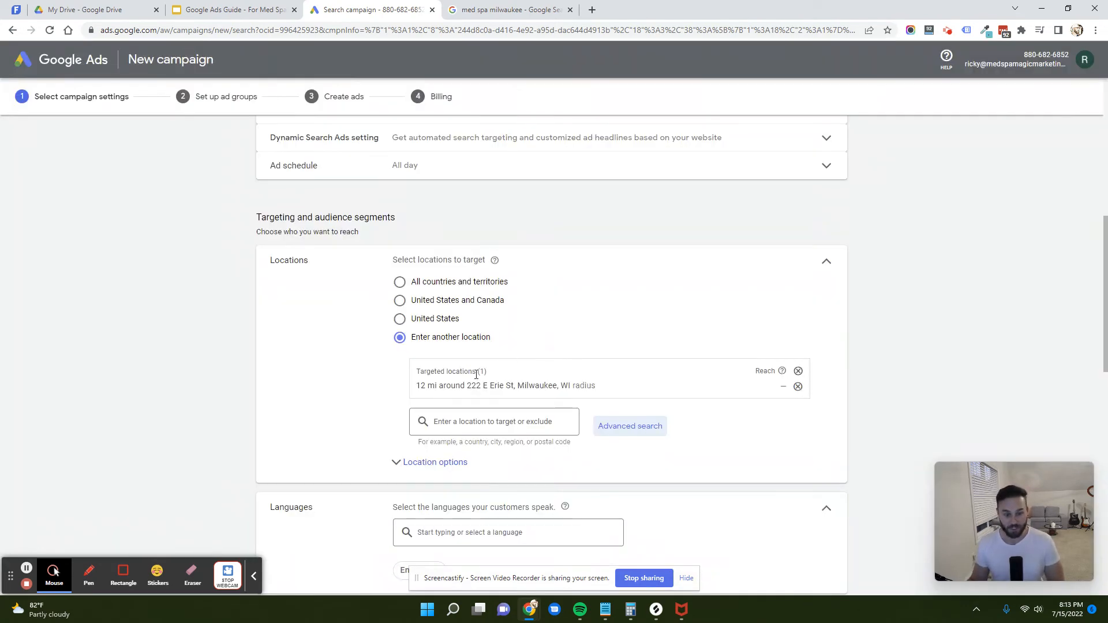
Review the campaign's language and audience segment settings without adding any segments.
{"action": "scroll", "coordinate": [471, 388], "scroll_direction": "down", "scroll_amount": 2}
{"action": "scroll", "coordinate": [494, 382], "scroll_direction": "down", "scroll_amount": 1}
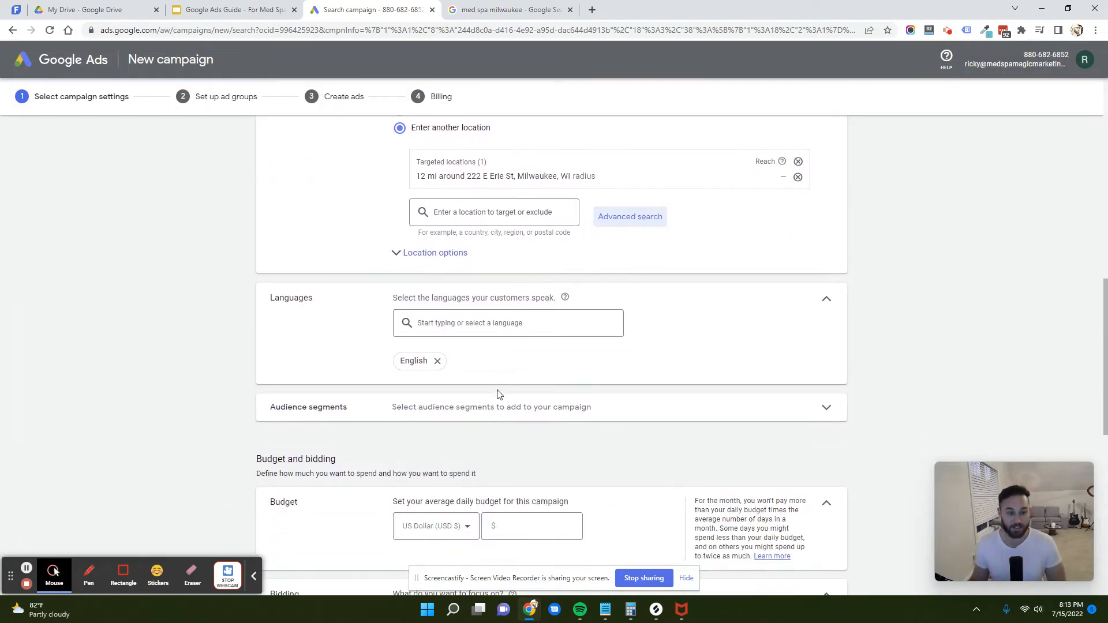
{"action": "scroll", "coordinate": [449, 360], "scroll_direction": "down", "scroll_amount": 1}
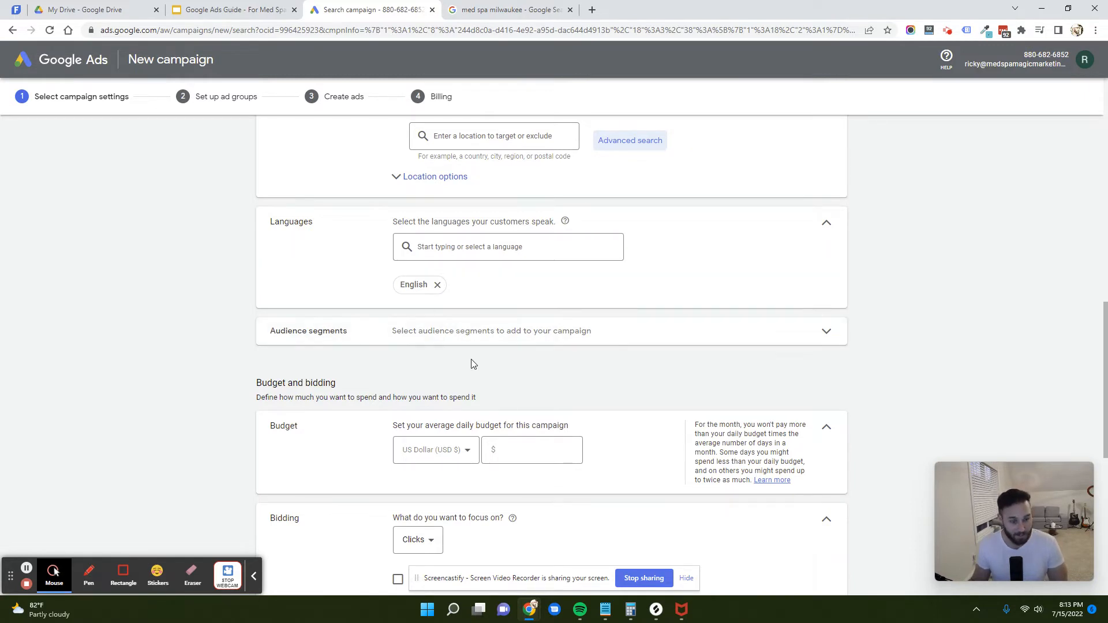
{"action": "scroll", "coordinate": [470, 346], "scroll_direction": "down", "scroll_amount": 1}
{"action": "scroll", "coordinate": [484, 289], "scroll_direction": "down", "scroll_amount": 1}
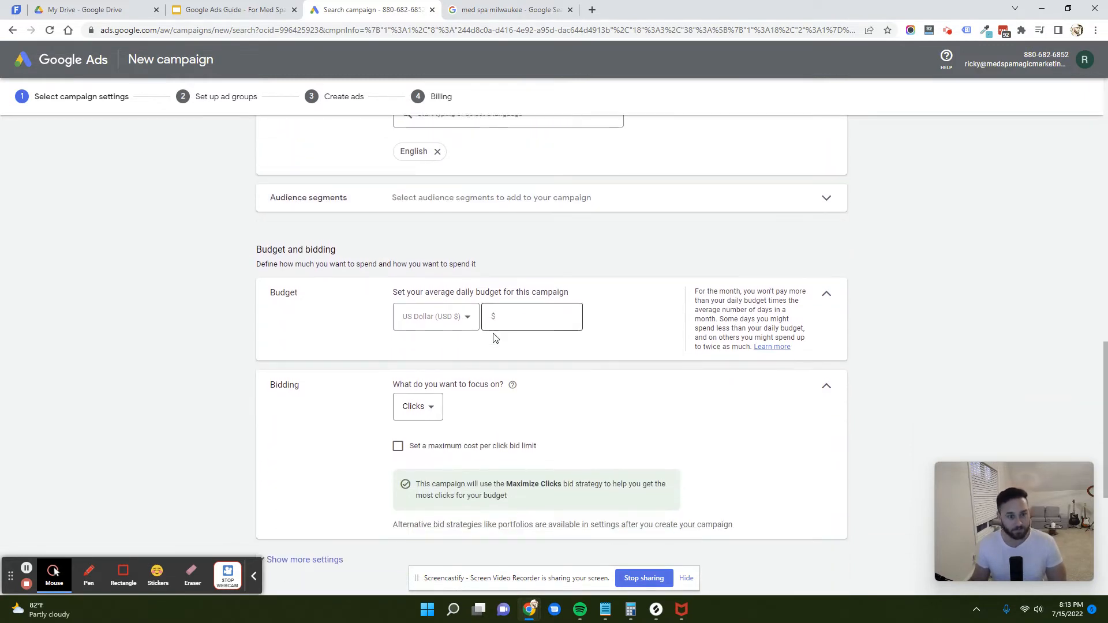
{"action": "left_click", "coordinate": [448, 206]}
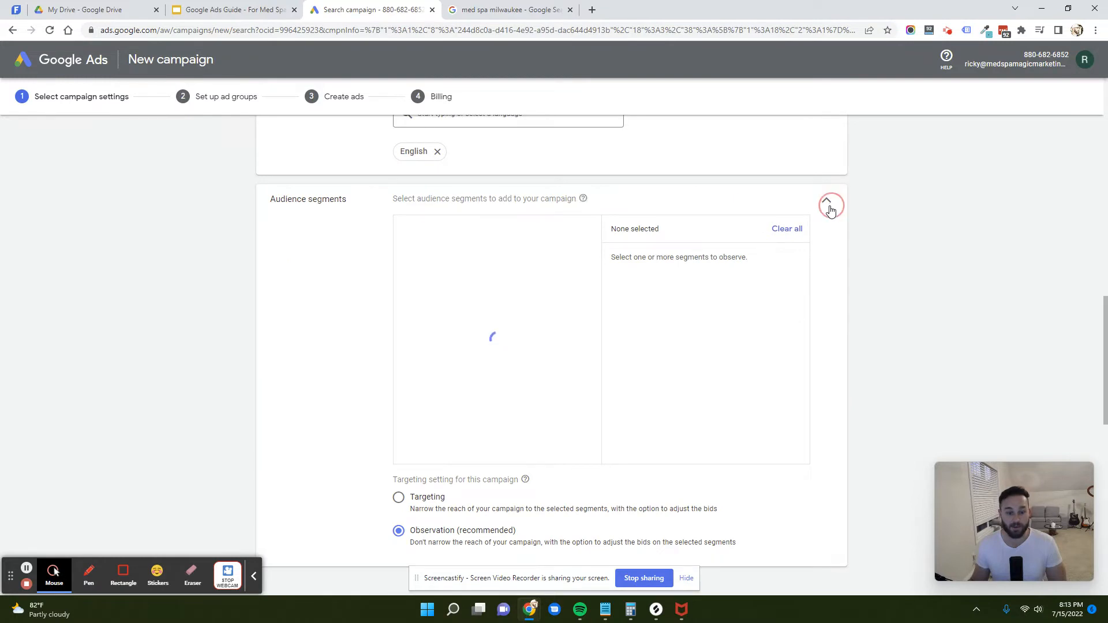
{"action": "left_click", "coordinate": [827, 204]}
{"action": "scroll", "coordinate": [554, 339], "scroll_direction": "down", "scroll_amount": 2}
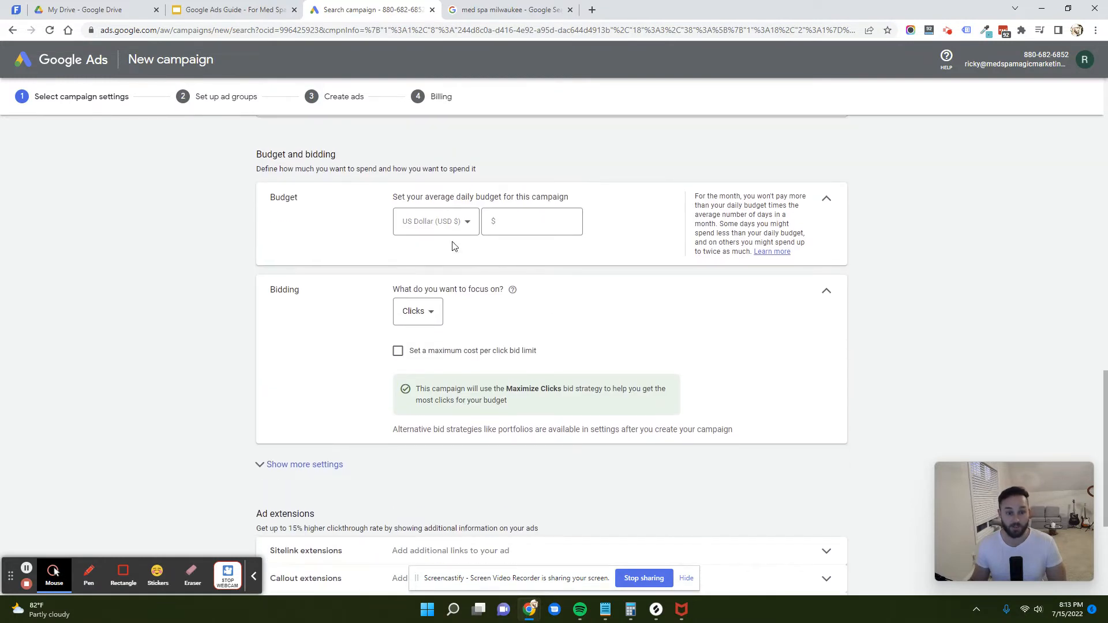
Work out the daily budget in Calculator by dividing the monthly spend of 1,000 by 30.
{"action": "left_click", "coordinate": [512, 221]}
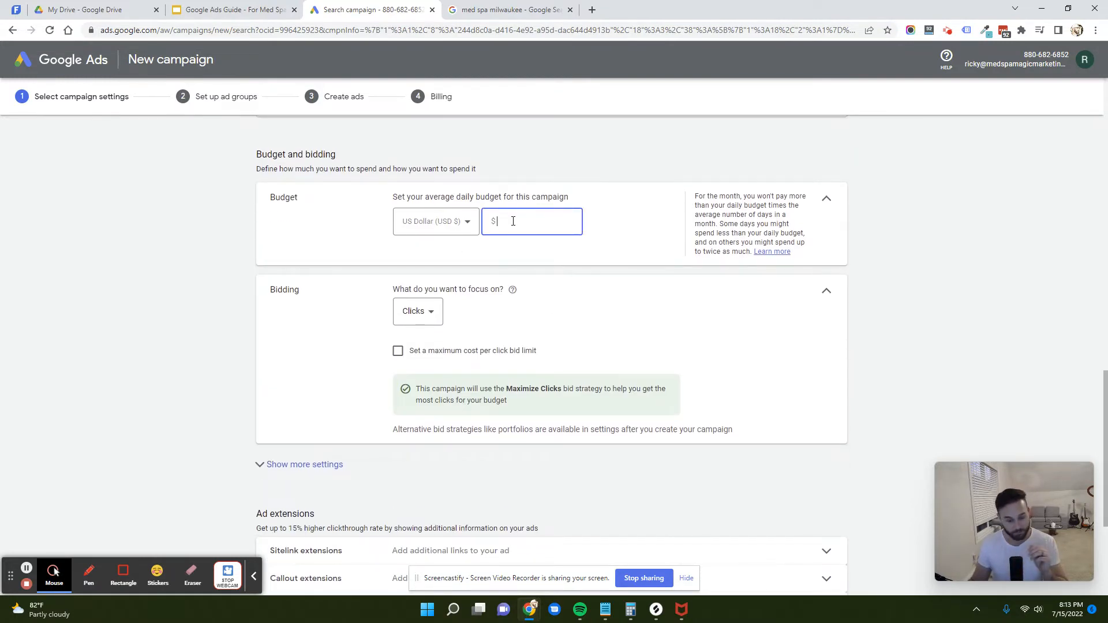
{"action": "left_click", "coordinate": [634, 614]}
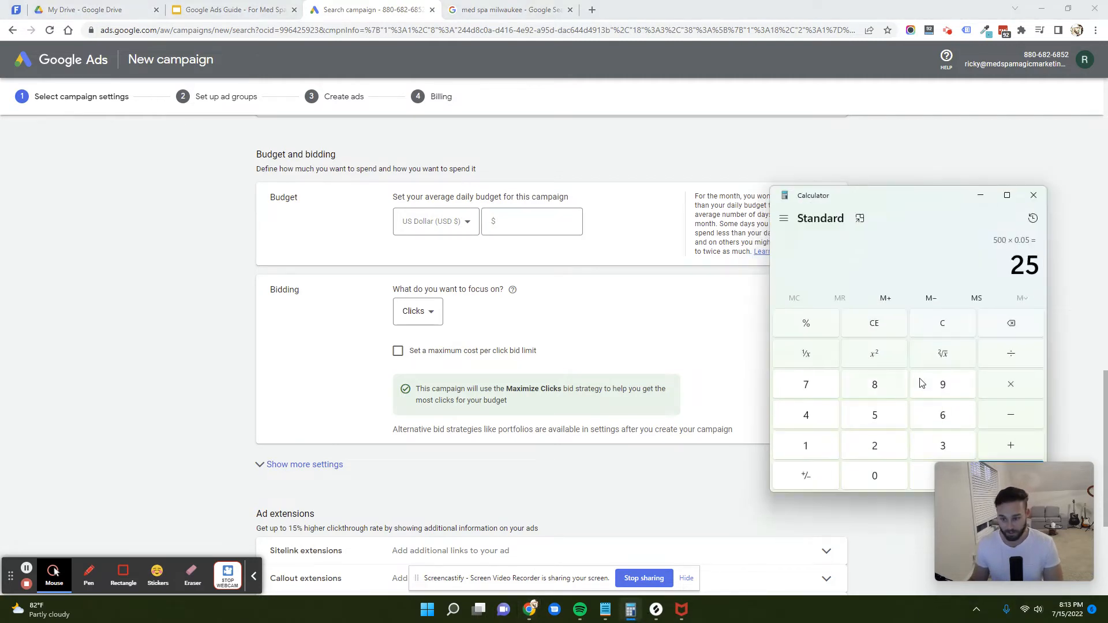
{"action": "left_click", "coordinate": [958, 330]}
{"action": "left_click", "coordinate": [806, 445]}
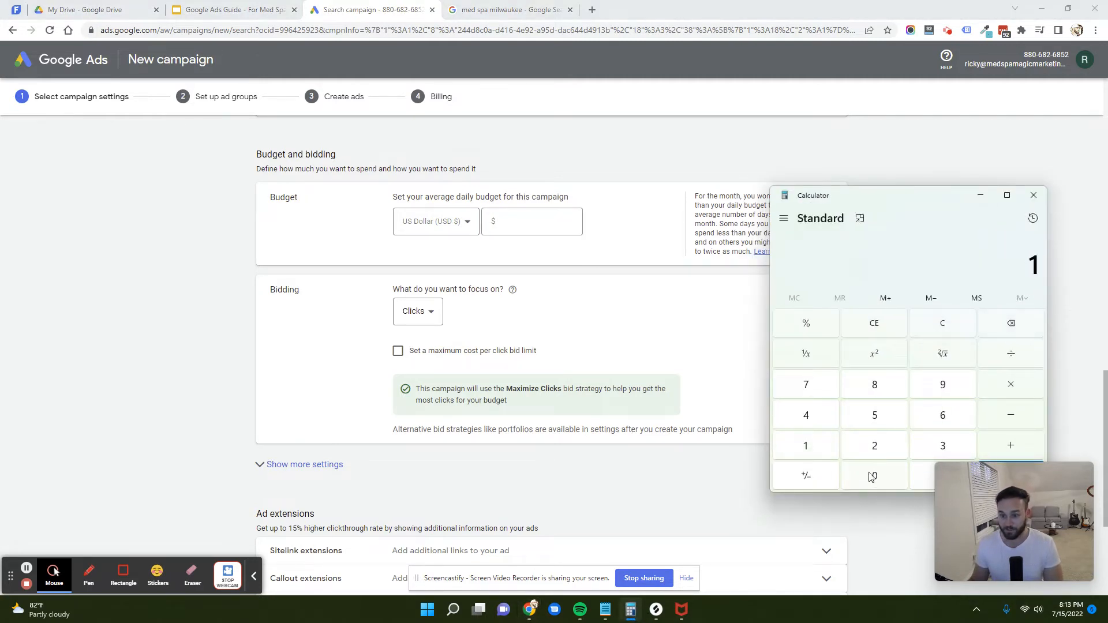
{"action": "left_click", "coordinate": [874, 476]}
{"action": "double_click", "coordinate": [874, 475]}
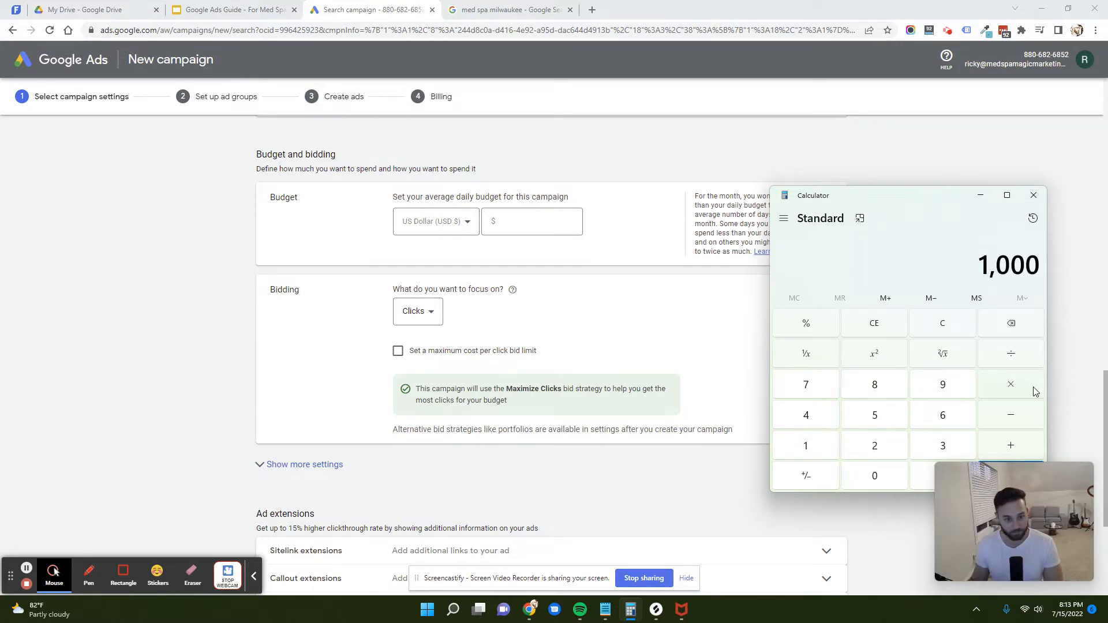
{"action": "left_click", "coordinate": [1011, 359]}
{"action": "left_click", "coordinate": [942, 445]}
{"action": "left_click", "coordinate": [874, 476]}
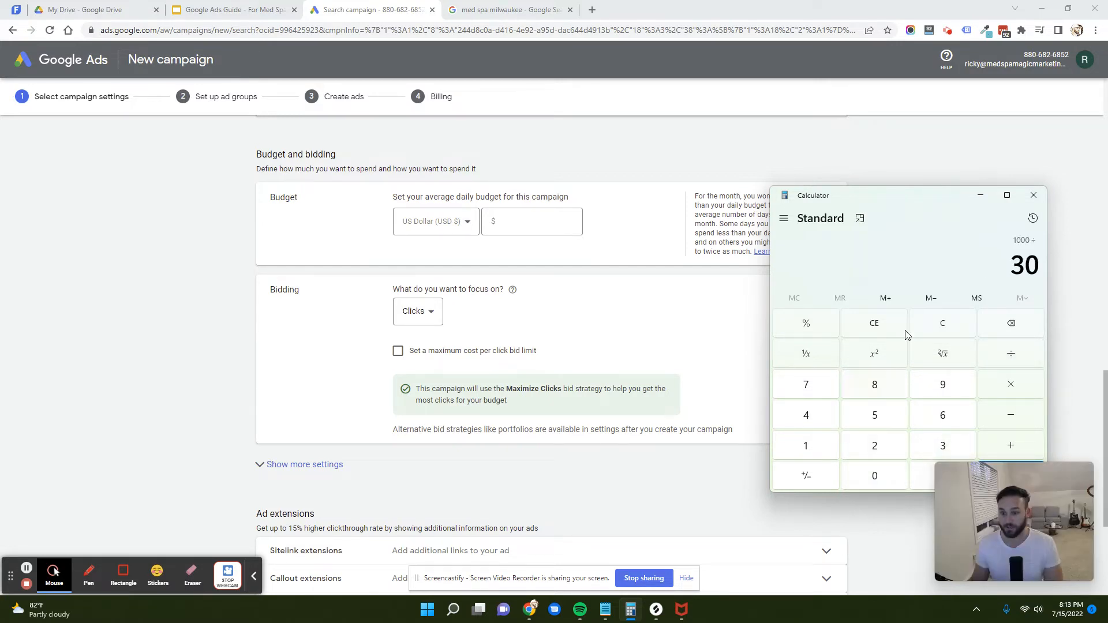
{"action": "left_click_drag", "start_coordinate": [910, 208], "coordinate": [892, 119]}
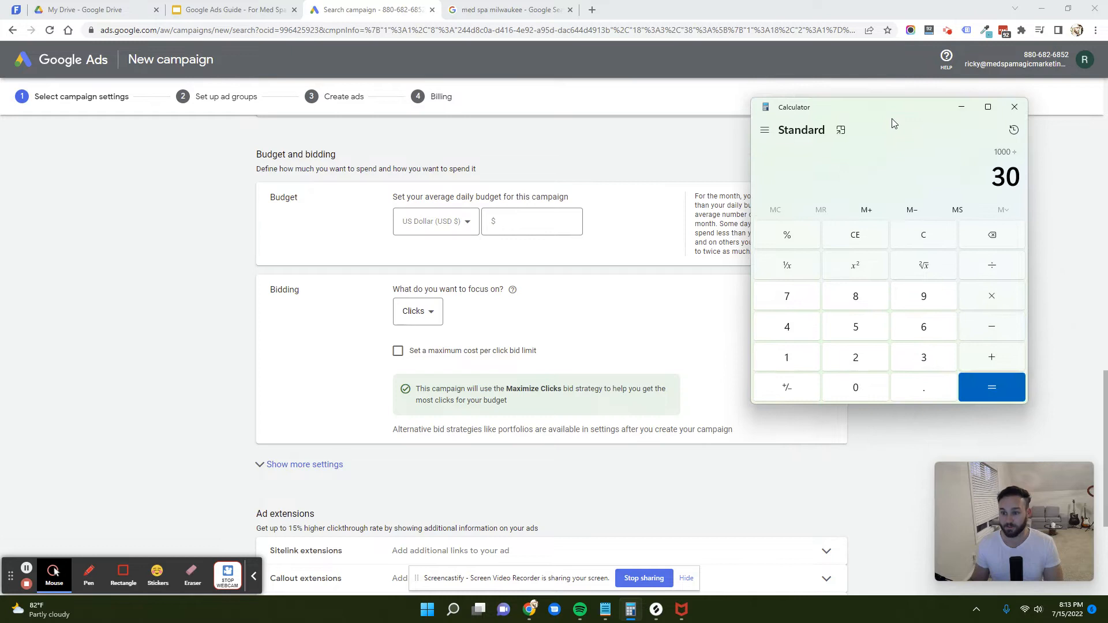
{"action": "left_click", "coordinate": [987, 388]}
{"action": "left_click", "coordinate": [961, 107]}
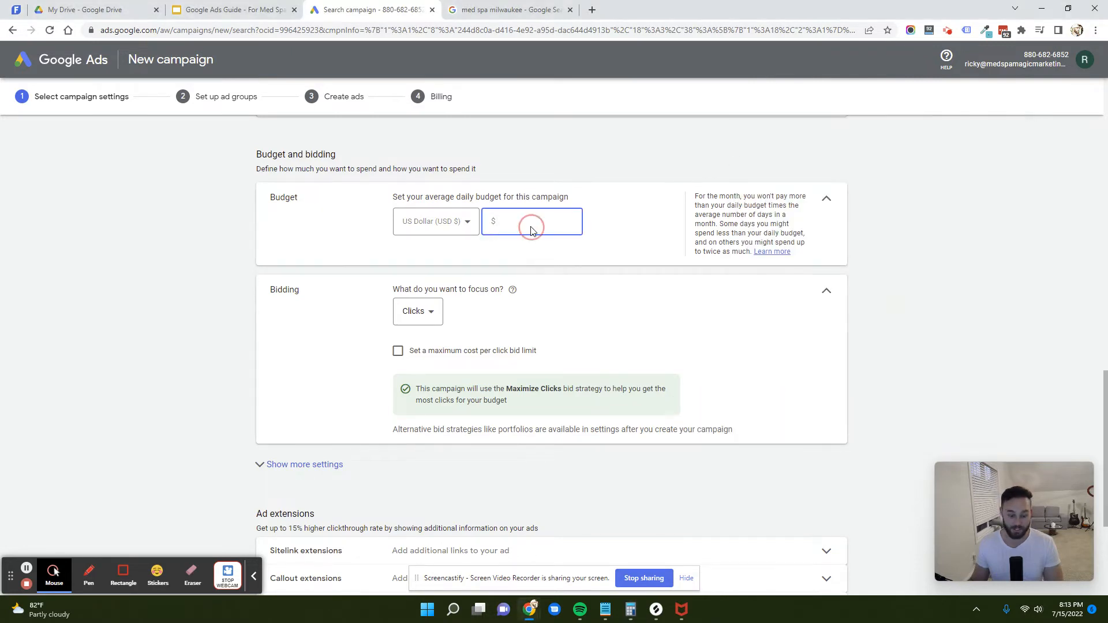
Set the campaign's average daily budget to 33.00 US dollars.
{"action": "type", "text": "233"}
{"action": "left_click", "coordinate": [489, 223]}
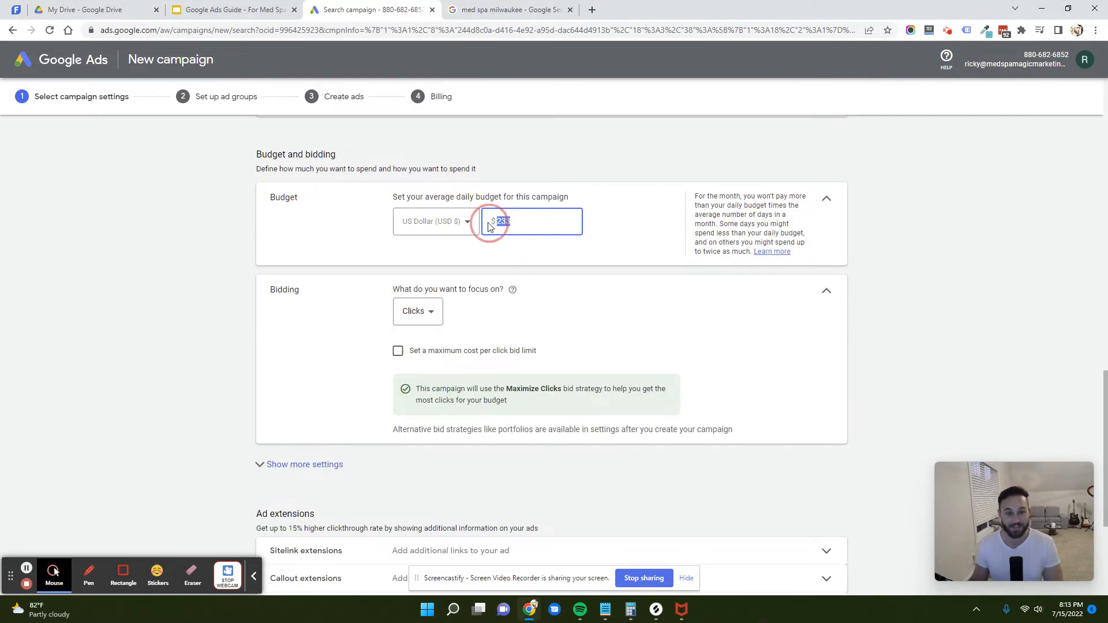
{"action": "key", "text": "Delete"}
{"action": "left_click", "coordinate": [600, 249]}
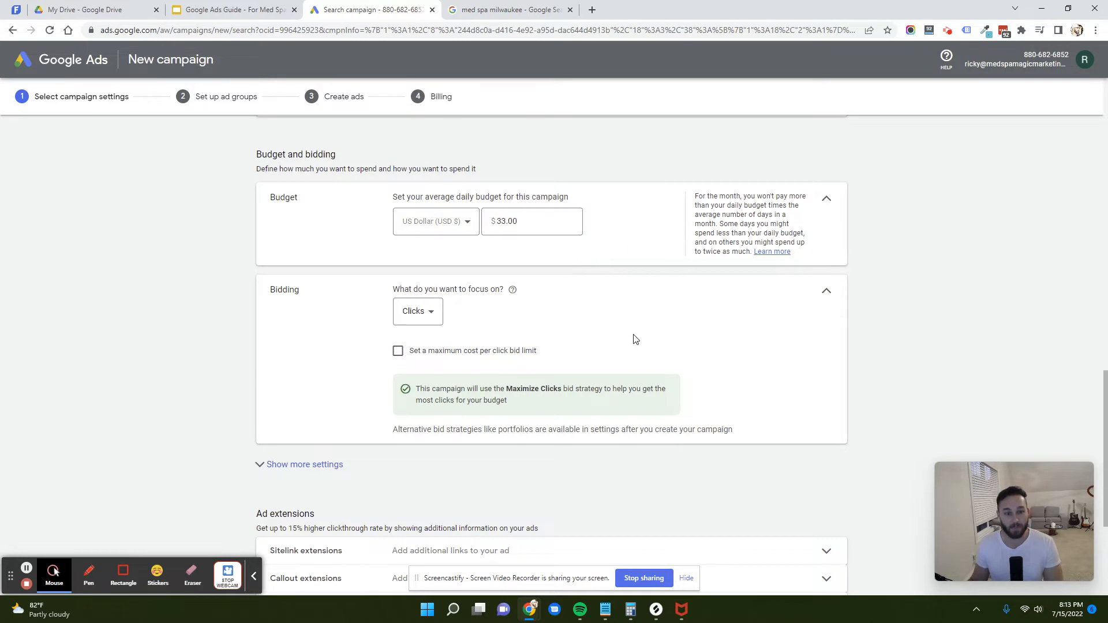
Look through the bidding focus options and keep Clicks as the campaign's focus.
{"action": "scroll", "coordinate": [635, 339], "scroll_direction": "down", "scroll_amount": 2}
{"action": "left_click", "coordinate": [420, 220]}
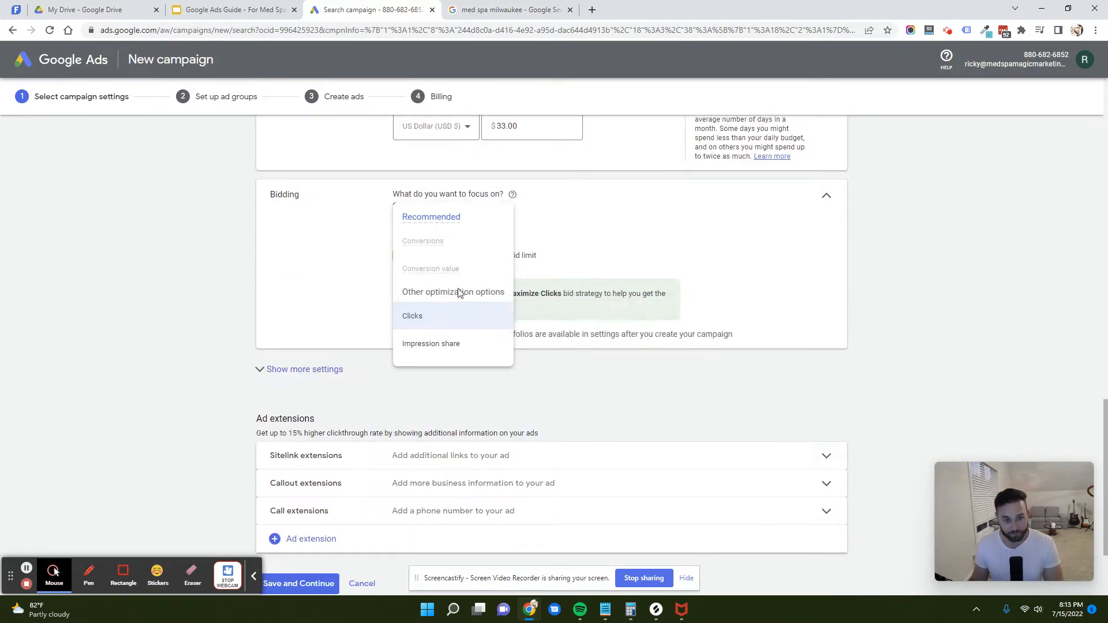
{"action": "left_click", "coordinate": [581, 256]}
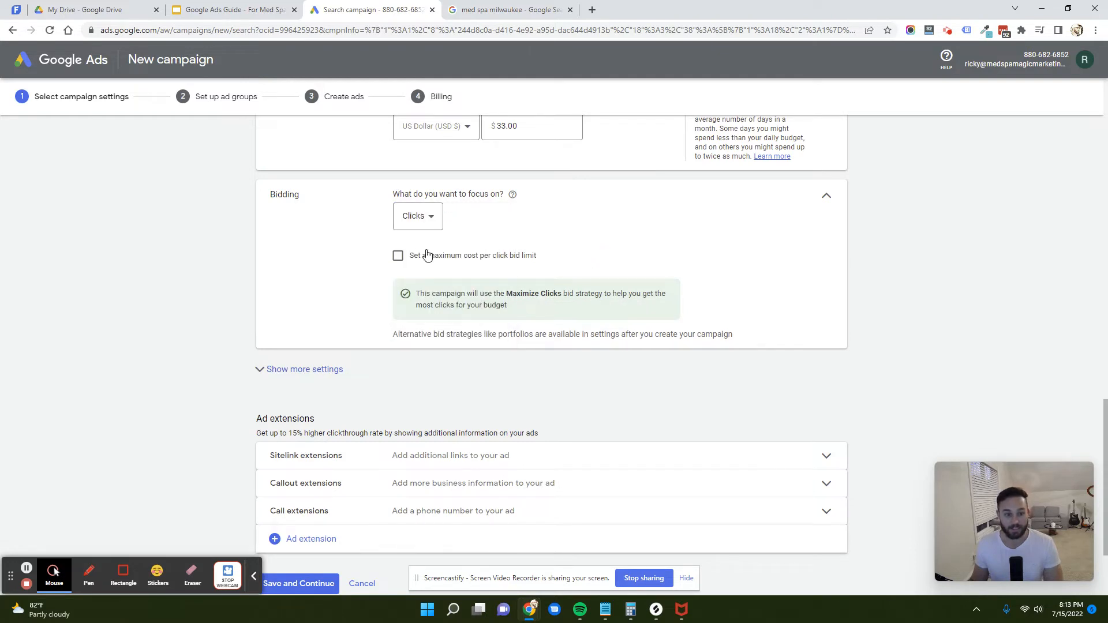
{"action": "scroll", "coordinate": [474, 330], "scroll_direction": "up", "scroll_amount": 1}
{"action": "left_click", "coordinate": [433, 292]}
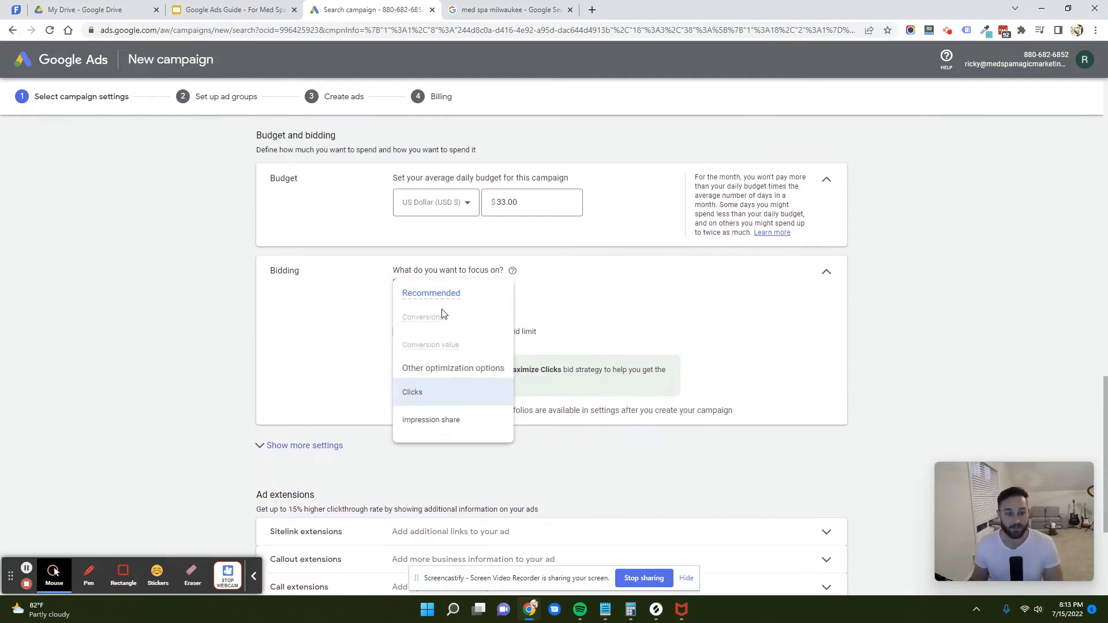
{"action": "left_click", "coordinate": [439, 392]}
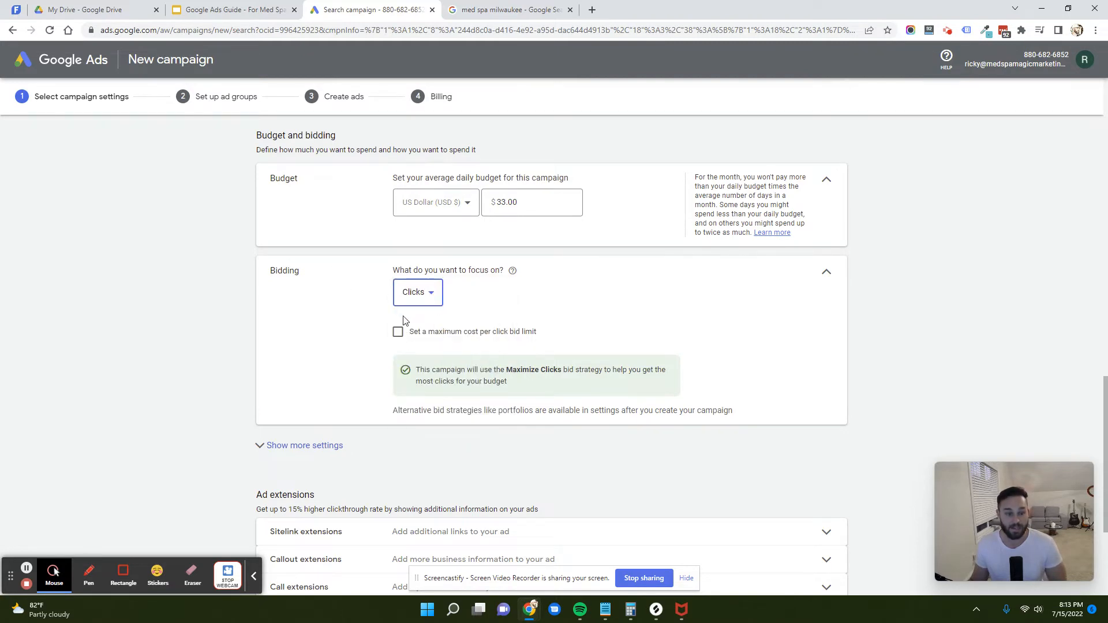
{"action": "left_click", "coordinate": [416, 304]}
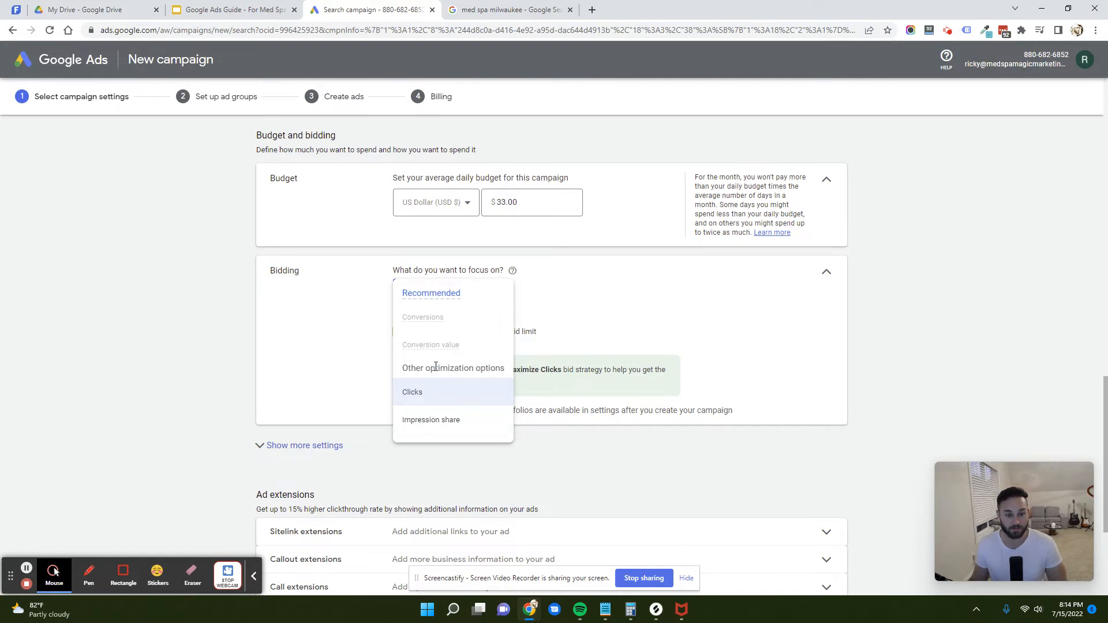
{"action": "left_click_drag", "start_coordinate": [435, 369], "coordinate": [432, 373]}
{"action": "left_click", "coordinate": [580, 322]}
Check the ad rotation options in the additional campaign settings and hide those settings again.
{"action": "scroll", "coordinate": [425, 345], "scroll_direction": "down", "scroll_amount": 2}
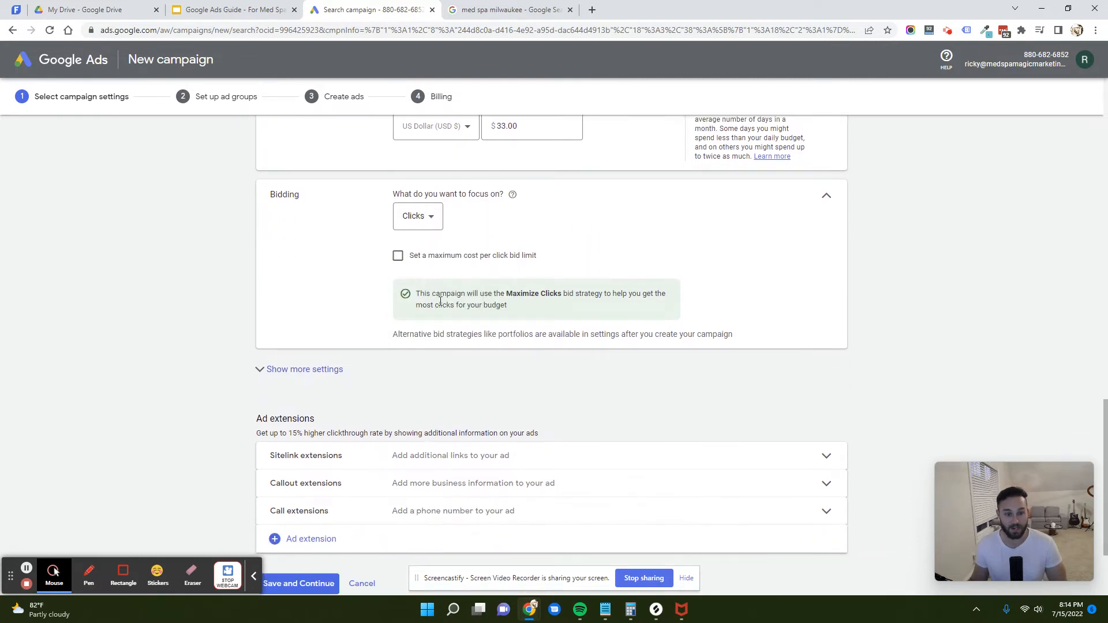
{"action": "scroll", "coordinate": [442, 265], "scroll_direction": "down", "scroll_amount": 1}
{"action": "left_click", "coordinate": [315, 315]}
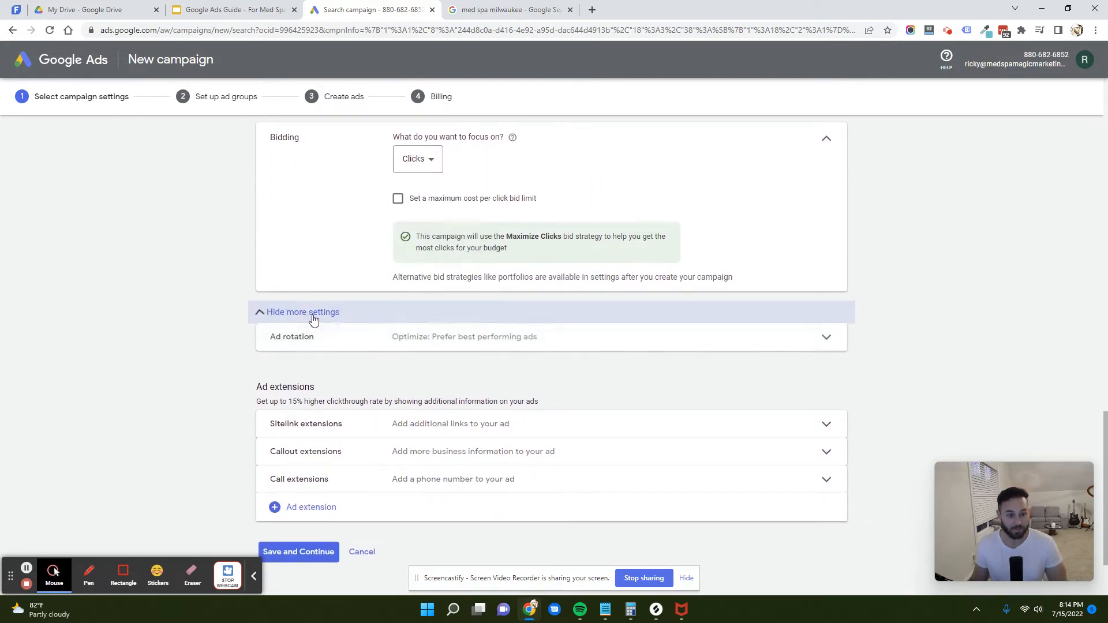
{"action": "left_click", "coordinate": [469, 341]}
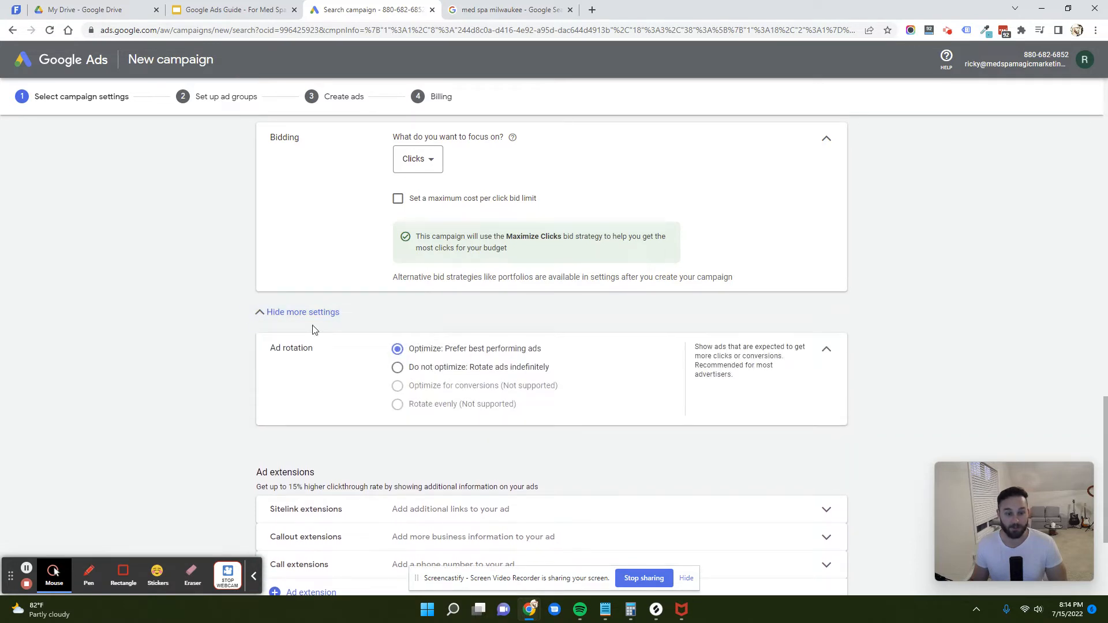
{"action": "left_click", "coordinate": [303, 312]}
{"action": "scroll", "coordinate": [401, 341], "scroll_direction": "down", "scroll_amount": 1}
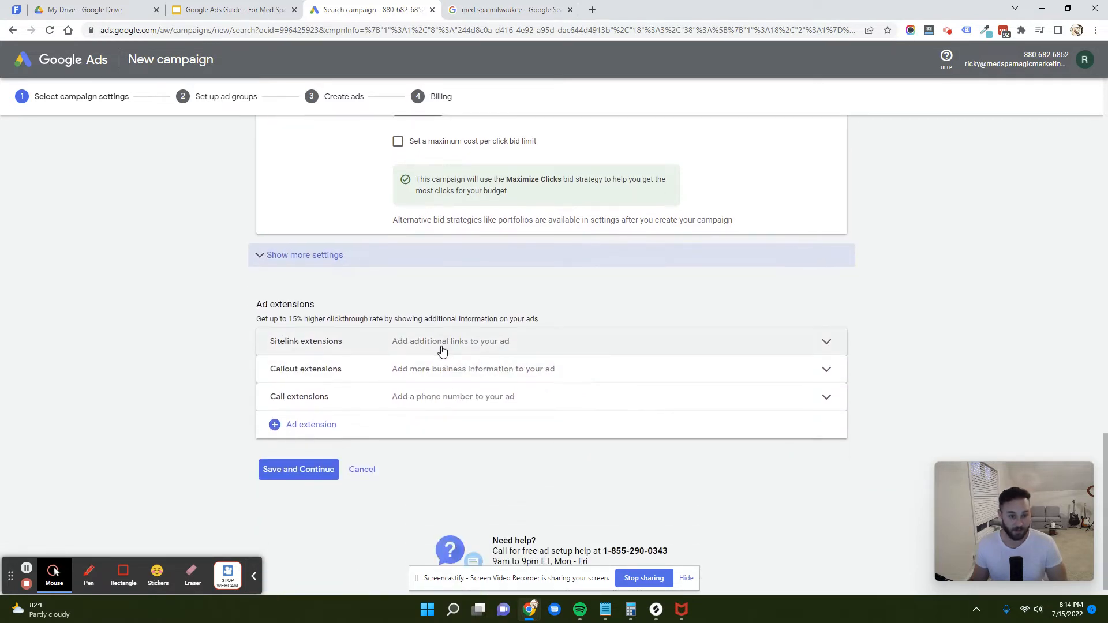
Save the campaign settings without ad extensions and continue to the ad group setup.
{"action": "scroll", "coordinate": [443, 352], "scroll_direction": "up", "scroll_amount": 4}
{"action": "scroll", "coordinate": [448, 363], "scroll_direction": "down", "scroll_amount": 5}
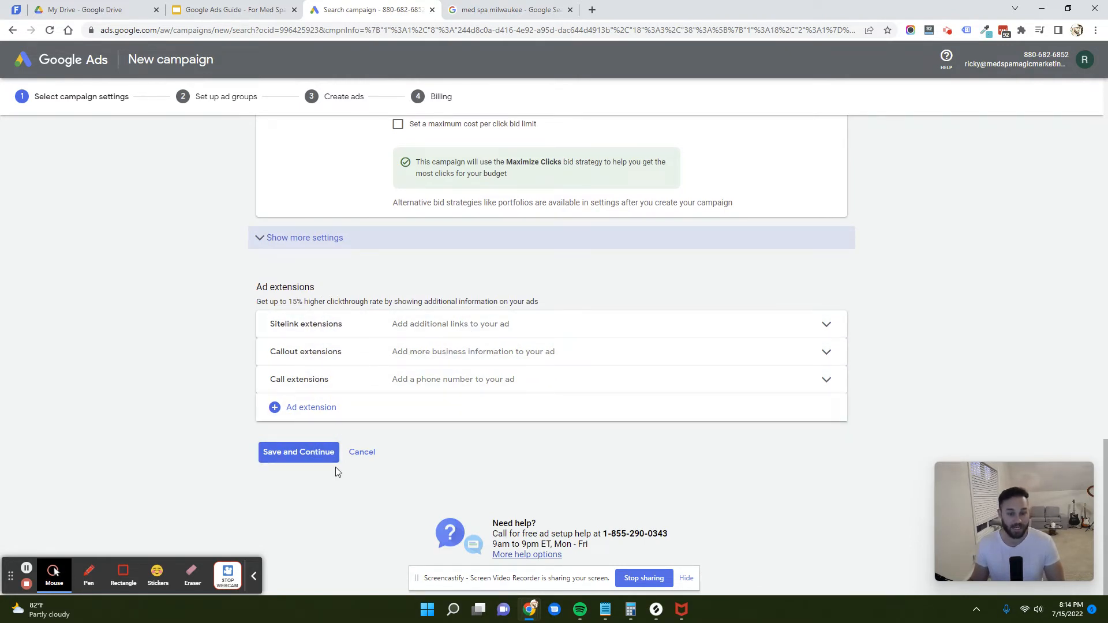
{"action": "left_click", "coordinate": [317, 452]}
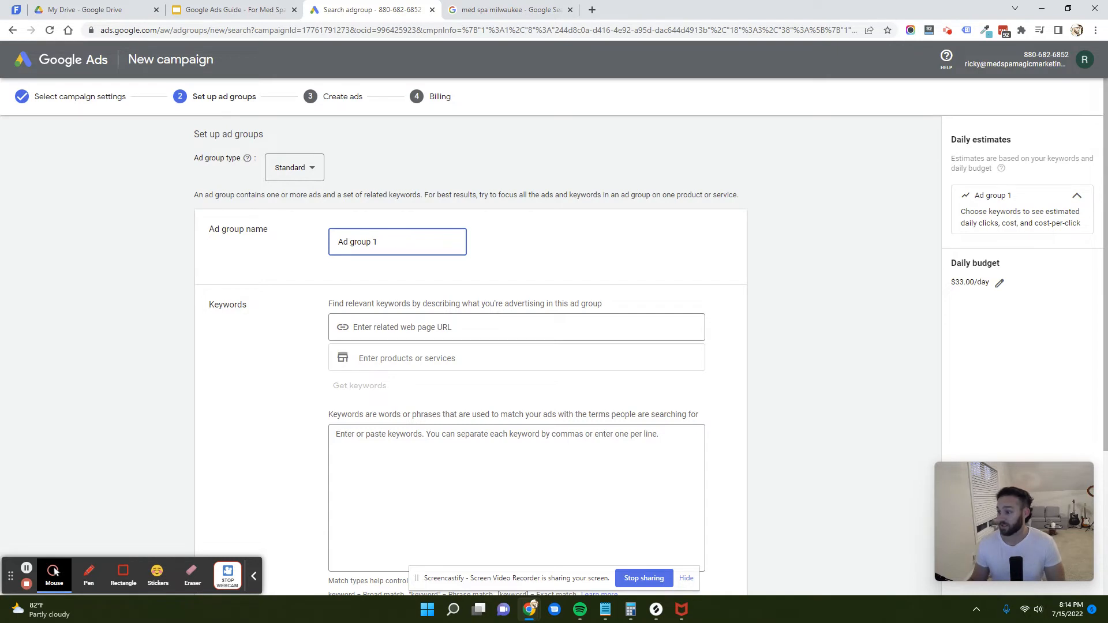
Rename the ad group as "PDO threads ad group 1".
{"action": "left_click_drag", "start_coordinate": [399, 243], "coordinate": [318, 244]}
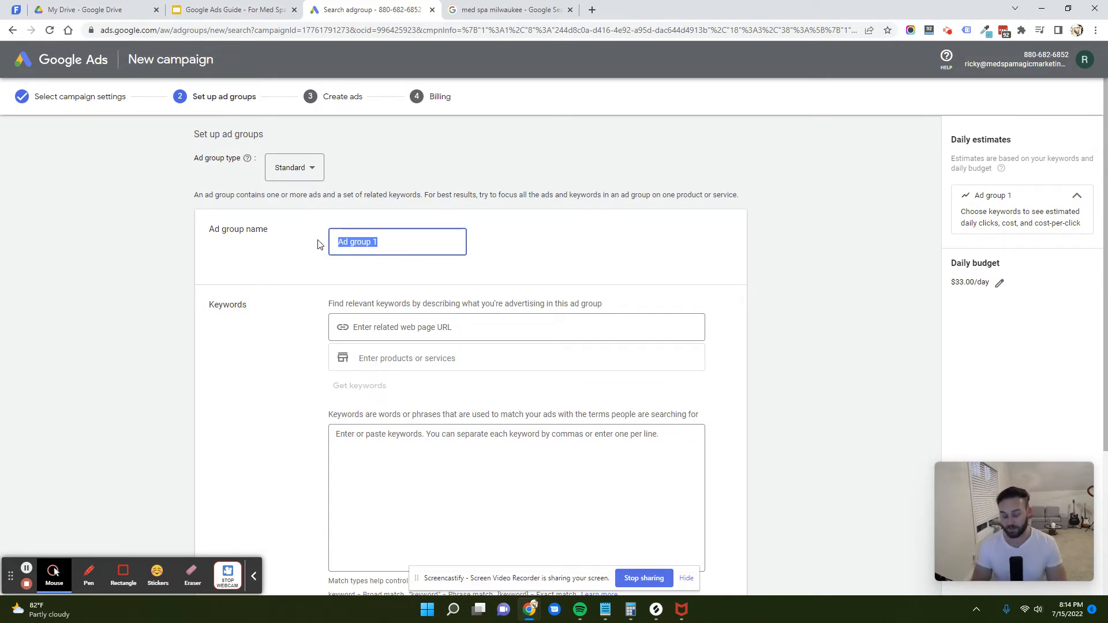
{"action": "type", "text": "PDO threads a"}
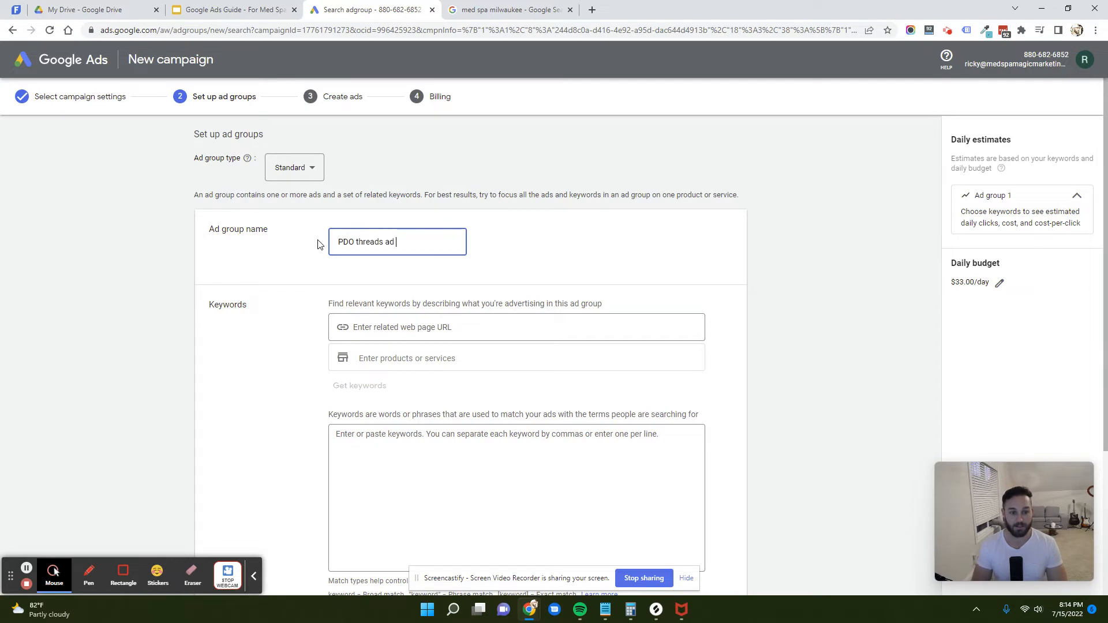
{"action": "scroll", "coordinate": [424, 334], "scroll_direction": "down", "scroll_amount": 1}
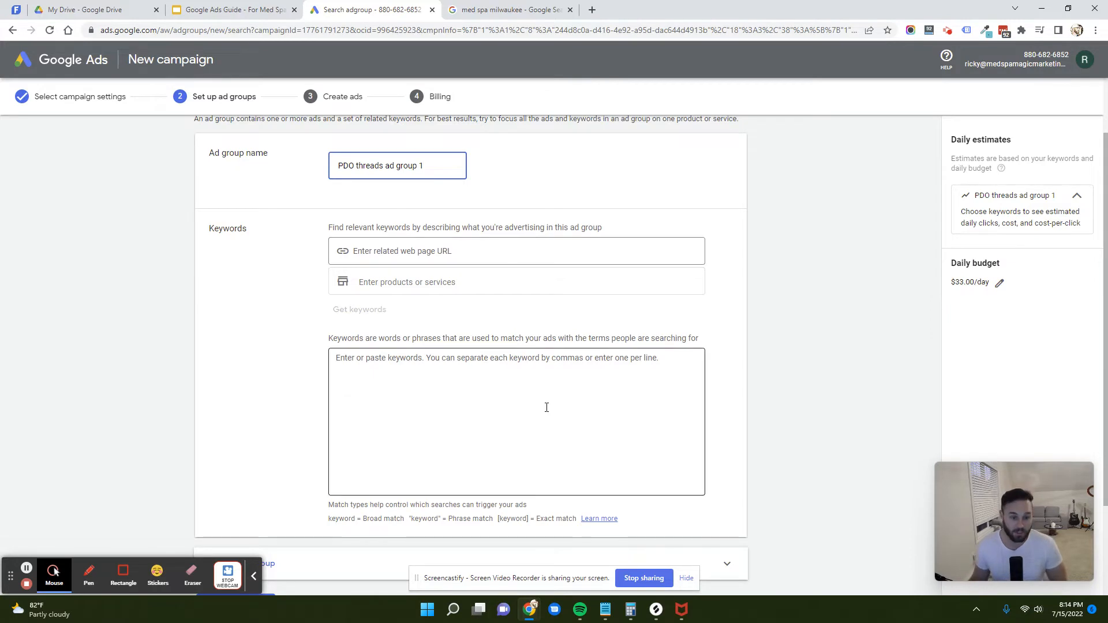
{"action": "left_click", "coordinate": [502, 442]}
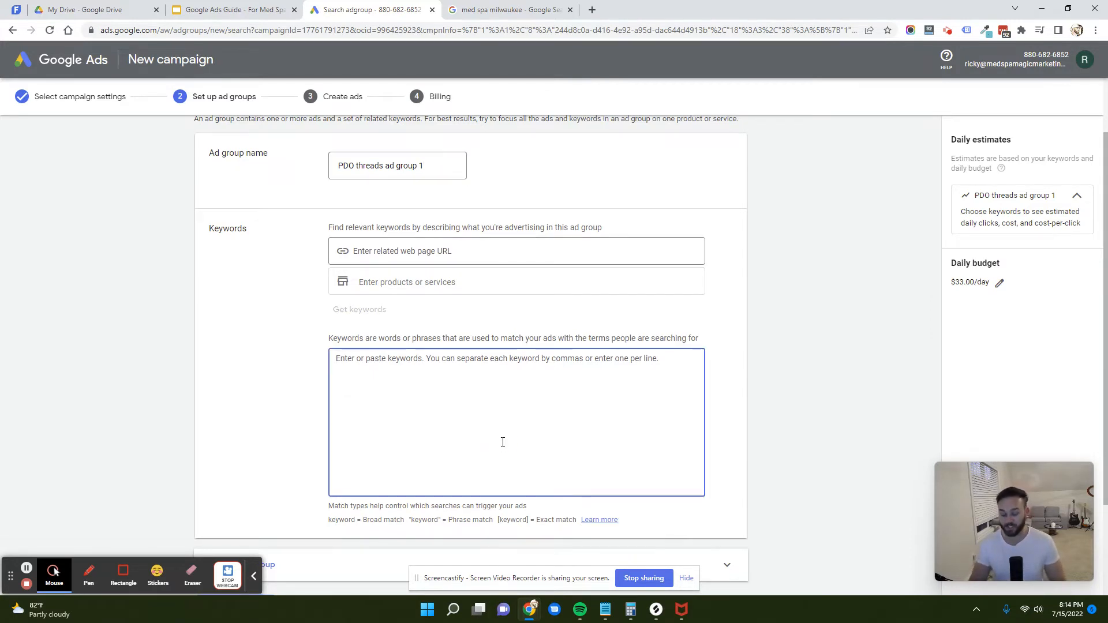
{"action": "type", "text": "["}
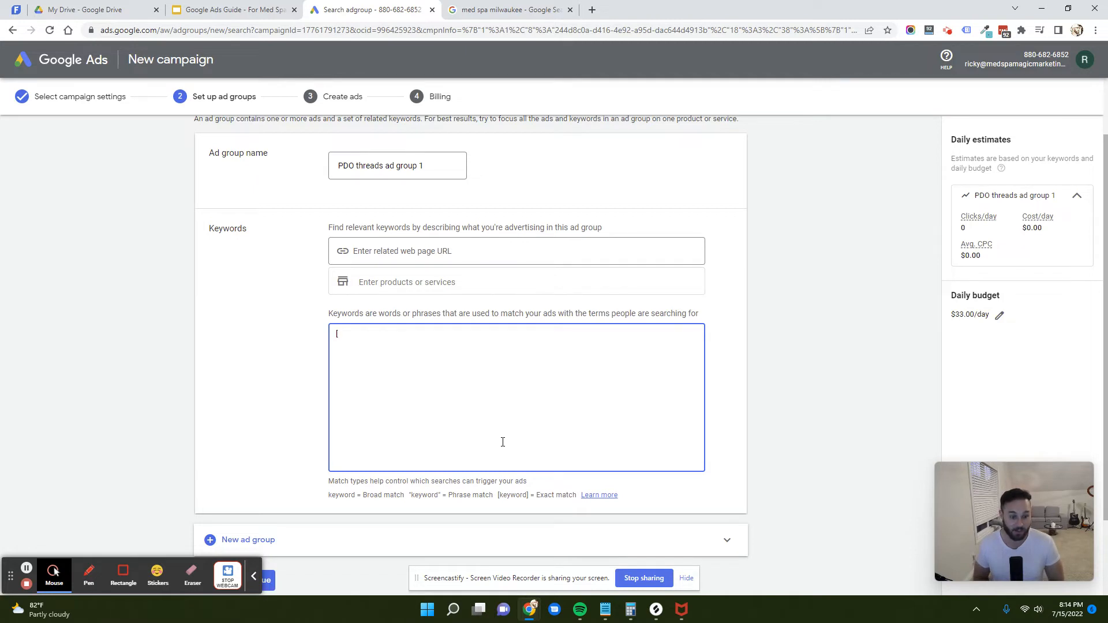
{"action": "left_click", "coordinate": [123, 573]}
{"action": "mouse_move", "coordinate": [297, 477]}
{"action": "left_mouse_down"}
{"action": "mouse_move", "coordinate": [716, 488]}
{"action": "mouse_move", "coordinate": [740, 506]}
{"action": "left_mouse_up"}
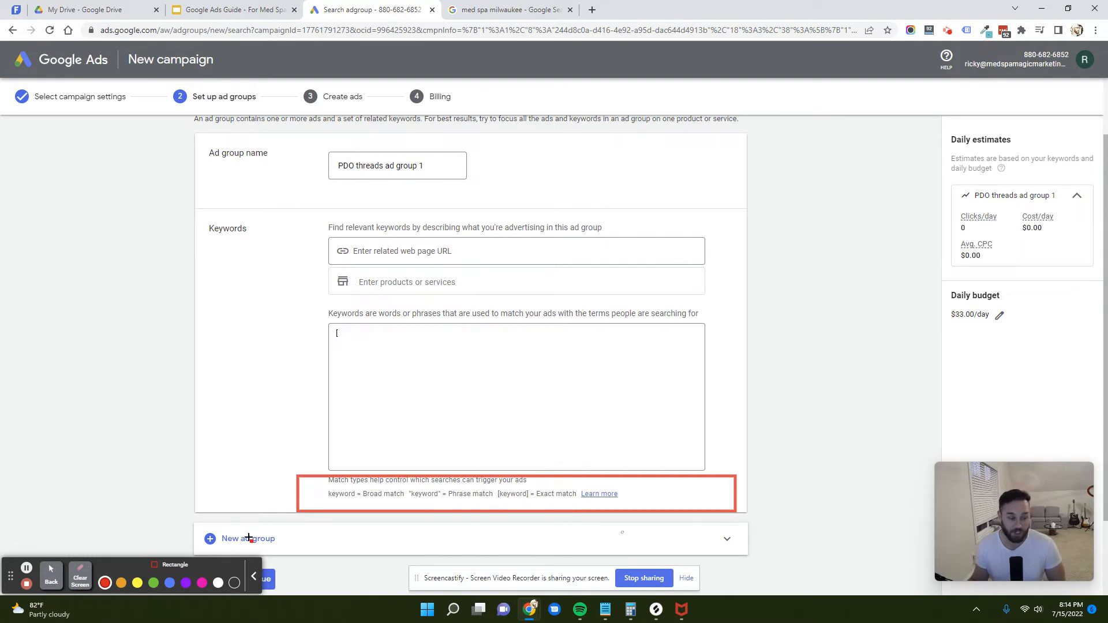
{"action": "left_click", "coordinate": [80, 578]}
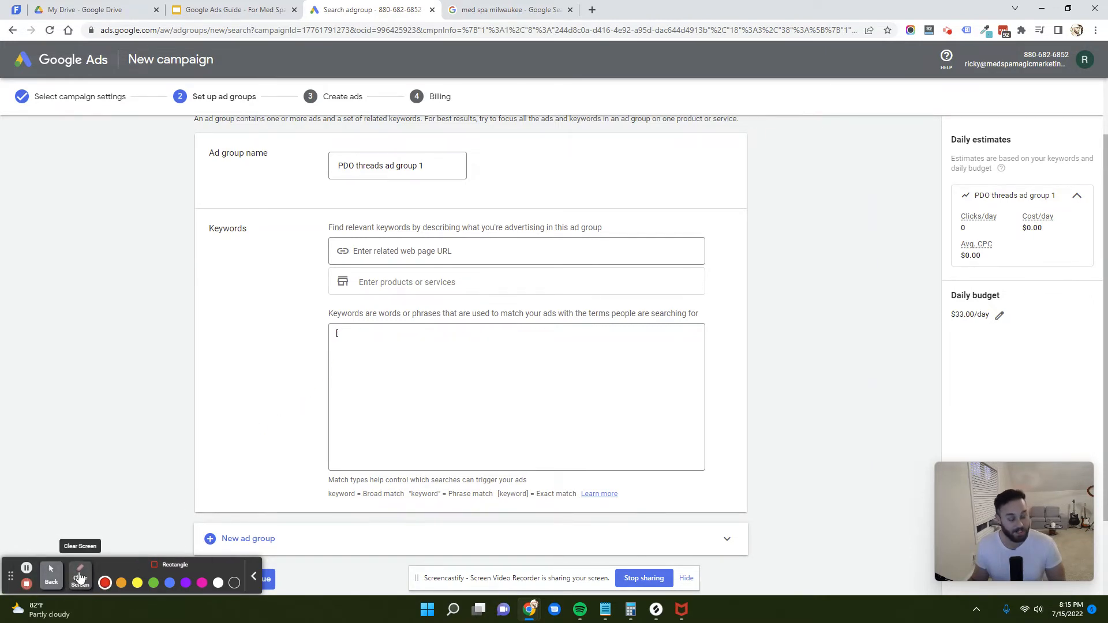
{"action": "left_click", "coordinate": [51, 572]}
Try "pdo threads" as a broad match keyword for the ad group and clear the keyword list again.
{"action": "left_click", "coordinate": [295, 340]}
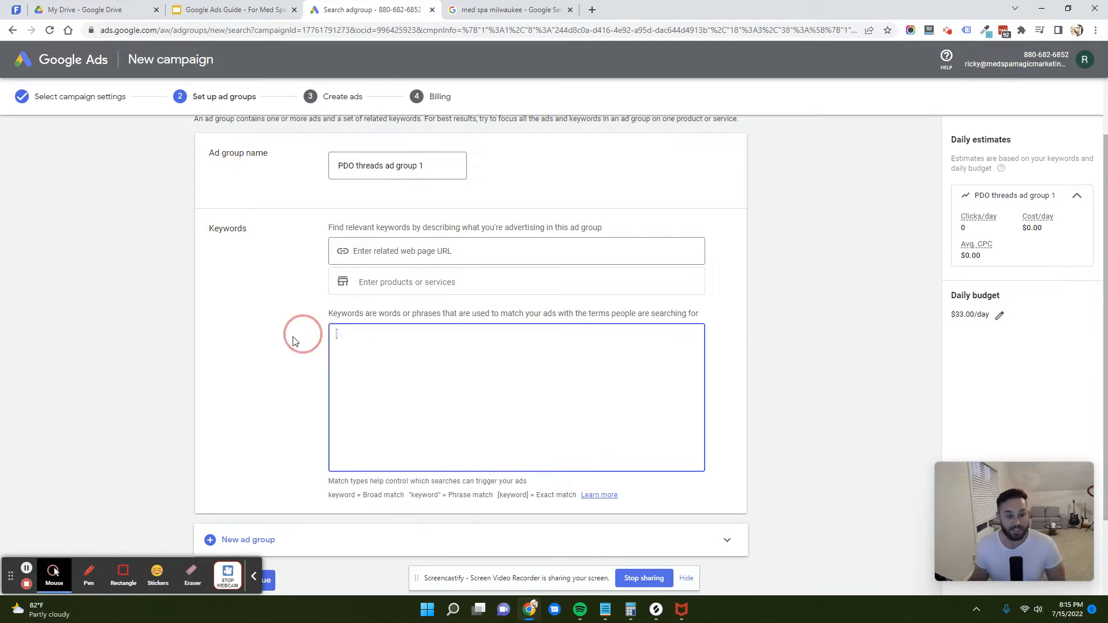
{"action": "type", "text": "pdo threads"}
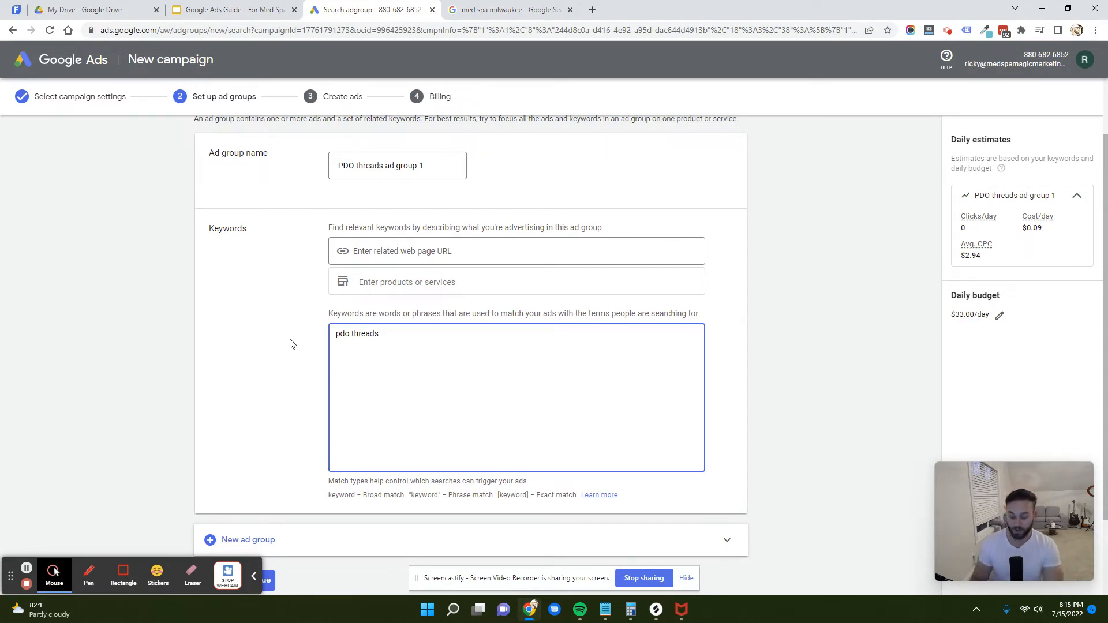
{"action": "key", "text": "BackSpace"}
{"action": "key", "text": "BackSpace"}
{"action": "key", "text": "BackSpace"}
{"action": "key", "text": "BackSpace"}
{"action": "key", "text": "BackSpace"}
{"action": "key", "text": "BackSpace"}
{"action": "key", "text": "BackSpace"}
{"action": "key", "text": "BackSpace"}
{"action": "key", "text": "BackSpace"}
{"action": "key", "text": "BackSpace"}
{"action": "key", "text": "BackSpace"}
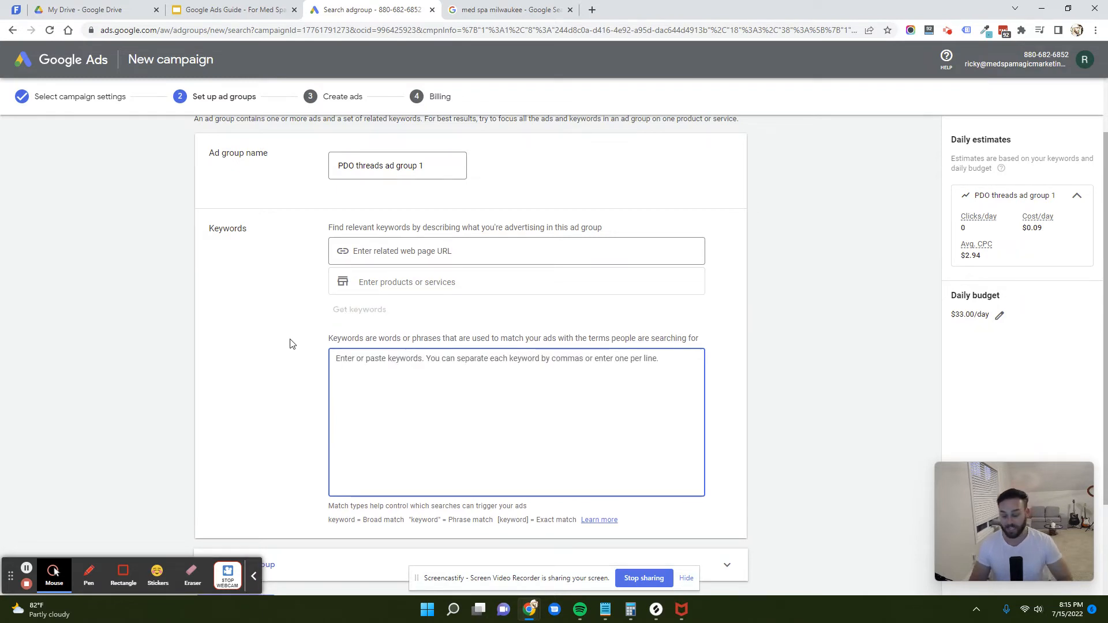
Try "pdo threads" in quotation marks as a phrase match keyword for the ad group and clear the keyword list again.
{"action": "type", "text": "\"pdo threads"}
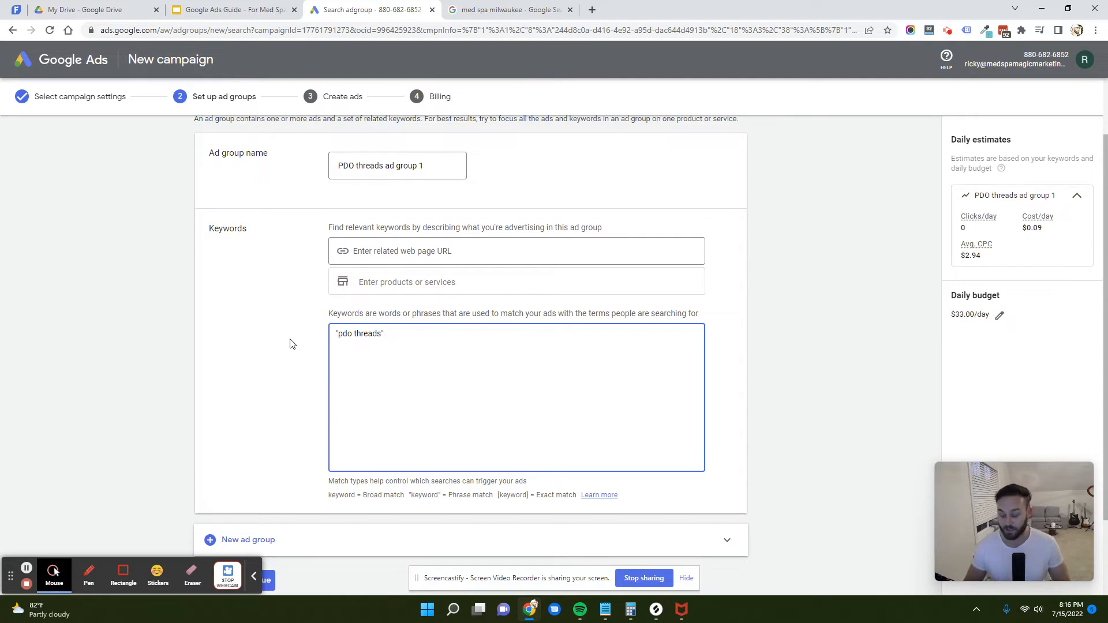
{"action": "key", "text": "BackSpace"}
{"action": "key", "text": "BackSpace"}
{"action": "key", "text": "BackSpace"}
{"action": "key", "text": "BackSpace"}
{"action": "key", "text": "BackSpace"}
{"action": "key", "text": "BackSpace"}
{"action": "key", "text": "BackSpace"}
{"action": "key", "text": "BackSpace"}
{"action": "key", "text": "BackSpace"}
{"action": "key", "text": "BackSpace"}
{"action": "key", "text": "BackSpace"}
{"action": "key", "text": "BackSpace"}
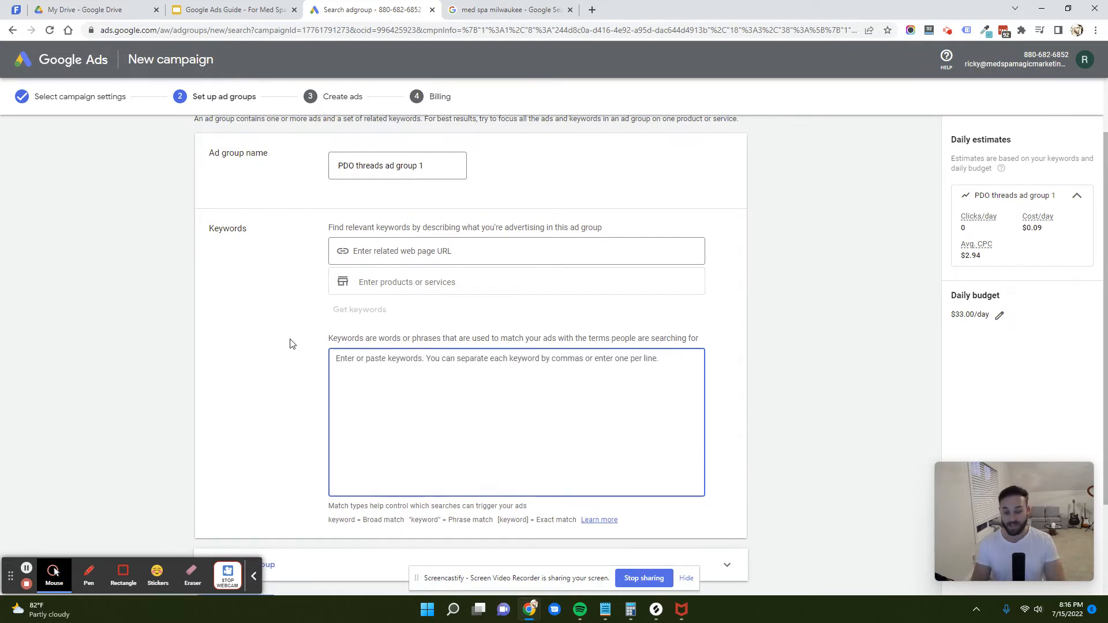
Enter [pdo threading milwaukee] as an exact match keyword for the ad group.
{"action": "type", "text": "[p"}
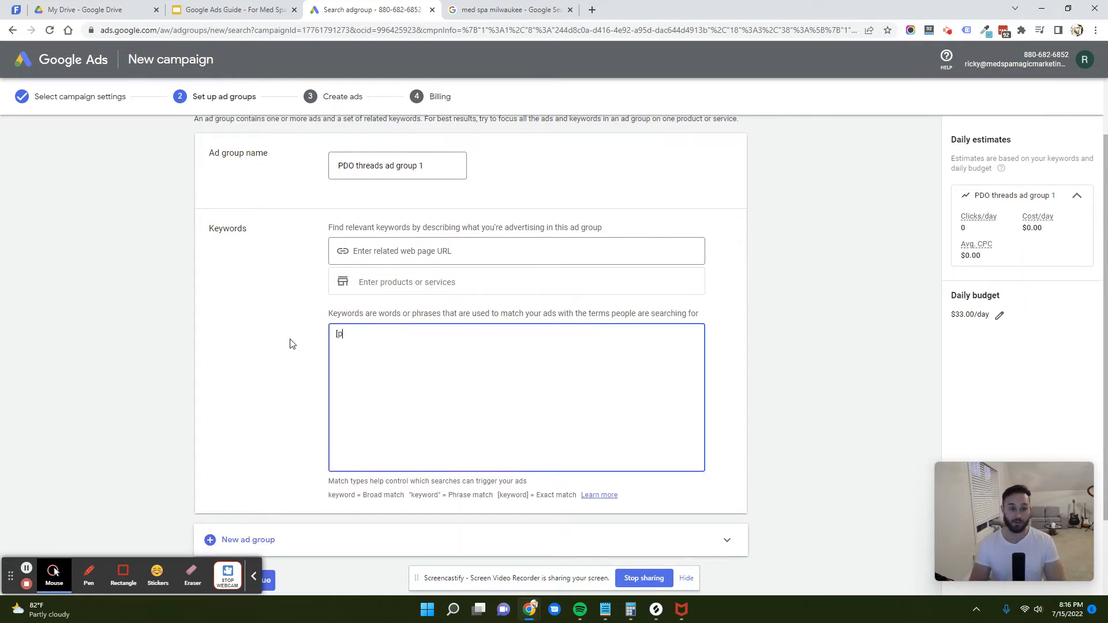
{"action": "type", "text": "do threading mil"}
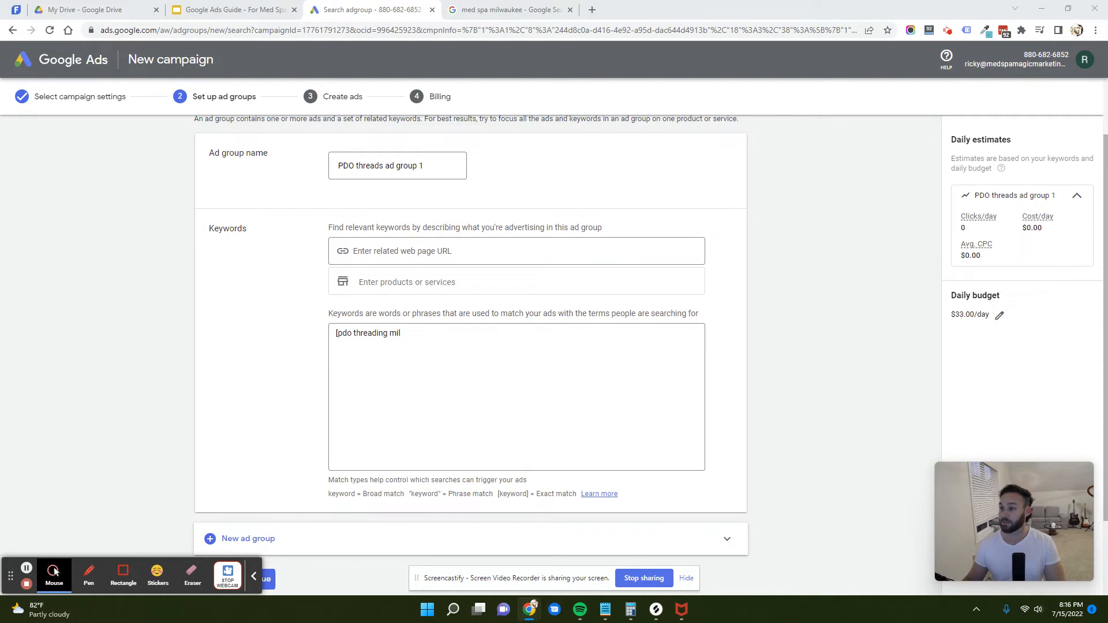
{"action": "left_click", "coordinate": [454, 335]}
{"action": "right_click", "coordinate": [447, 338]}
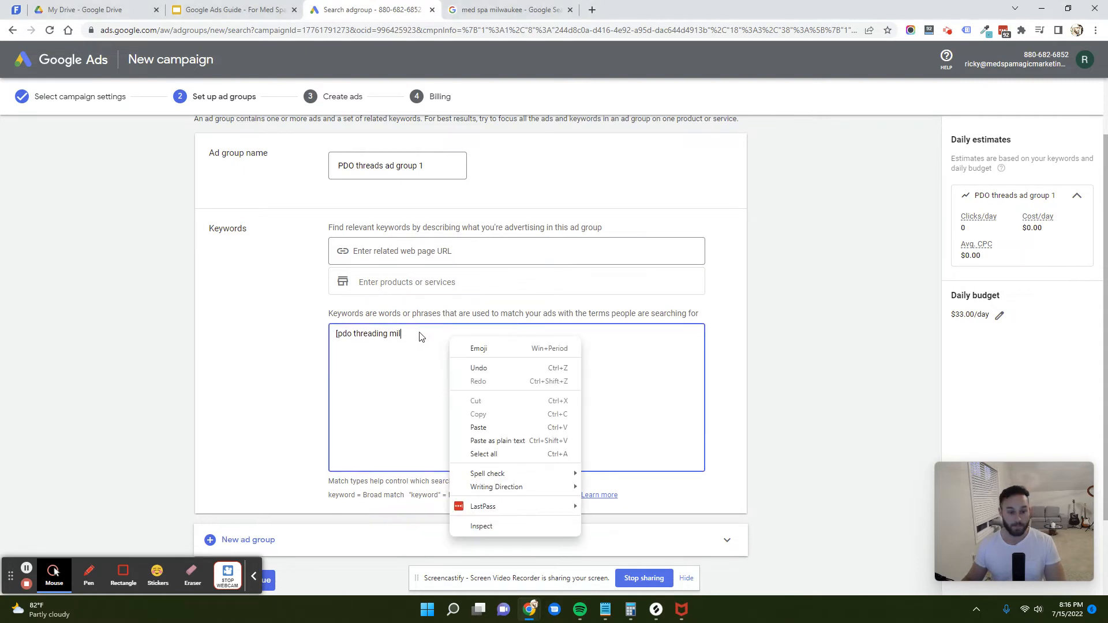
{"action": "double_click", "coordinate": [394, 334]}
{"action": "right_click", "coordinate": [392, 337]}
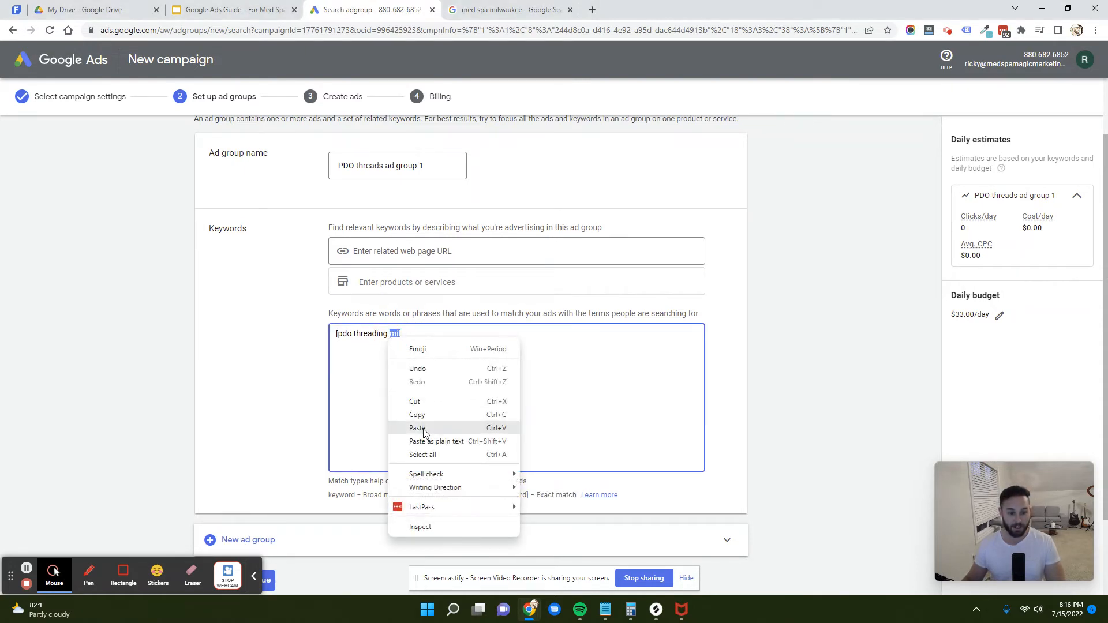
{"action": "left_click", "coordinate": [418, 426]}
{"action": "type", "text": "]"}
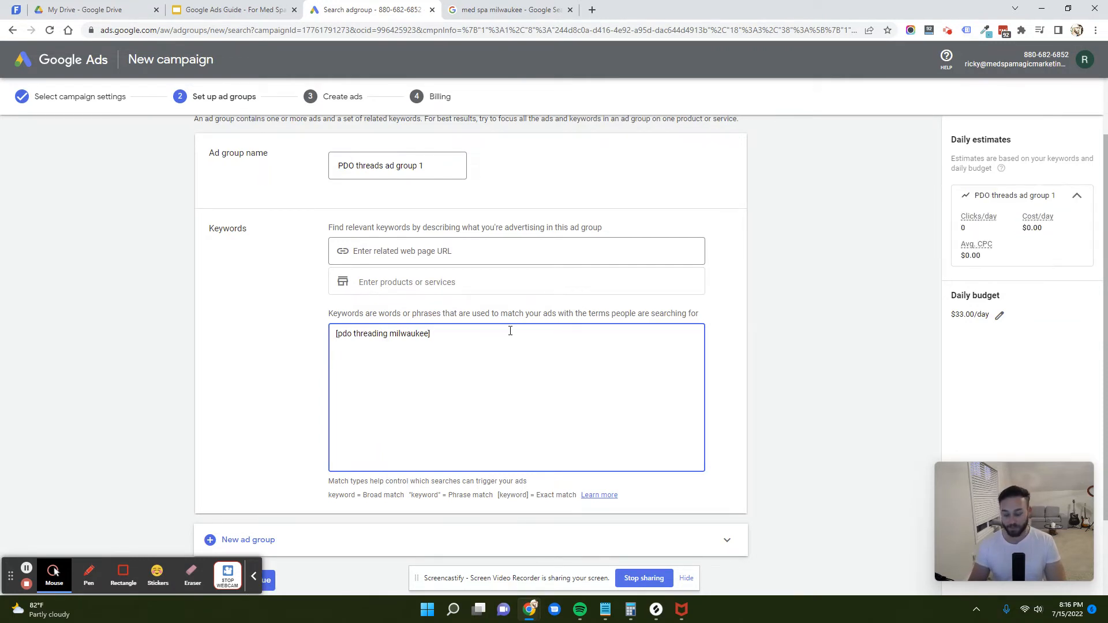
Add [pdo threads milwaukee] and [thread lift milwaukee] as further exact match keywords, each on its own line with matching square brackets.
{"action": "key", "text": "Return"}
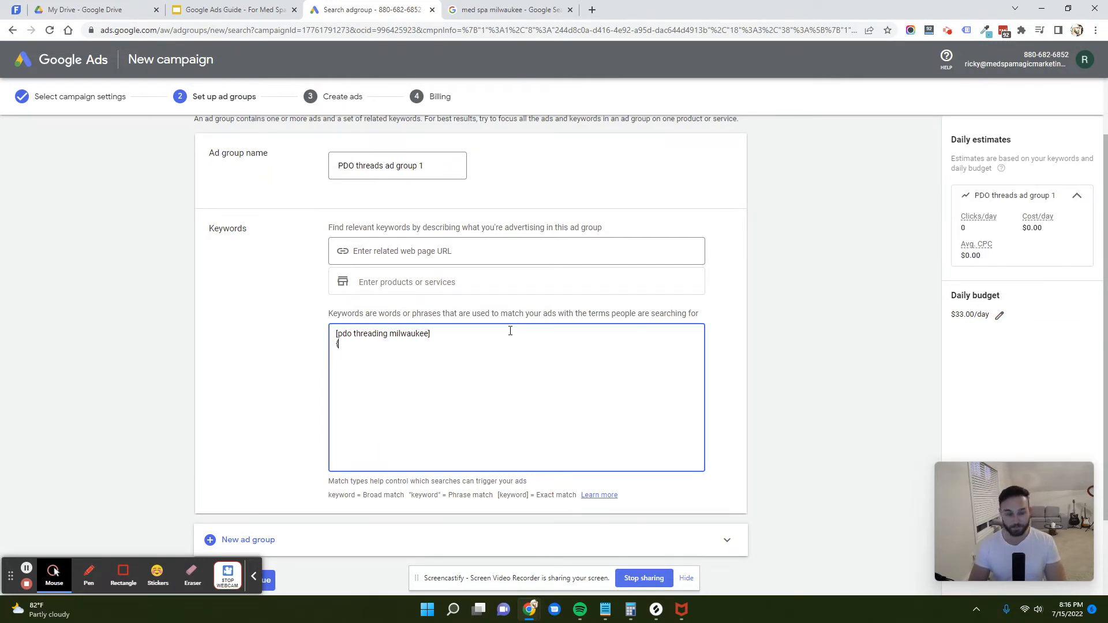
{"action": "type", "text": "[p"}
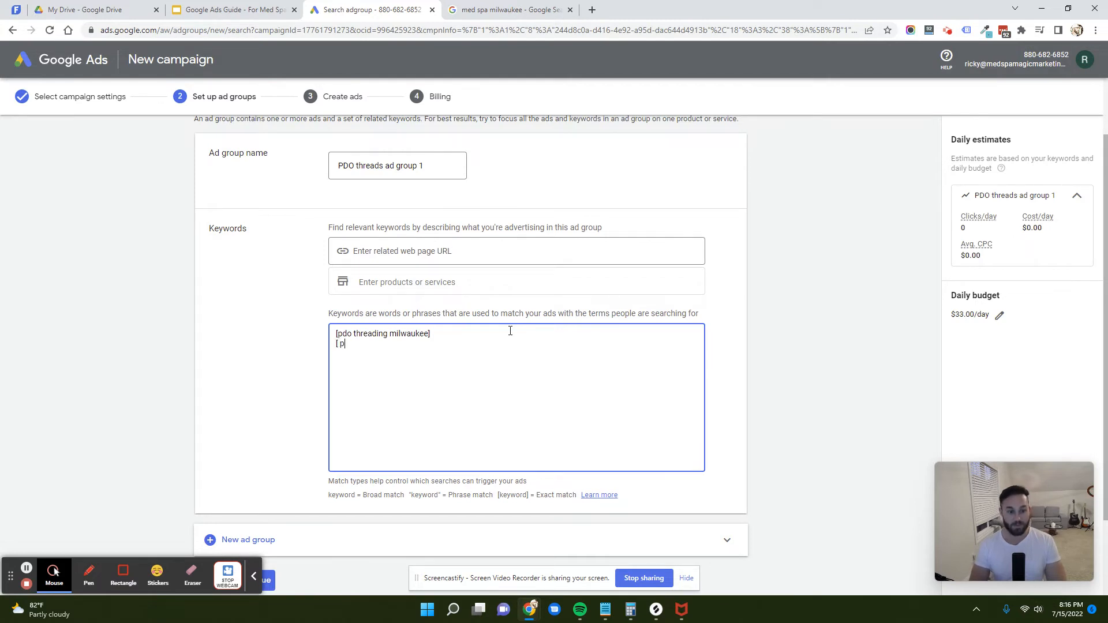
{"action": "type", "text": "do threads "}
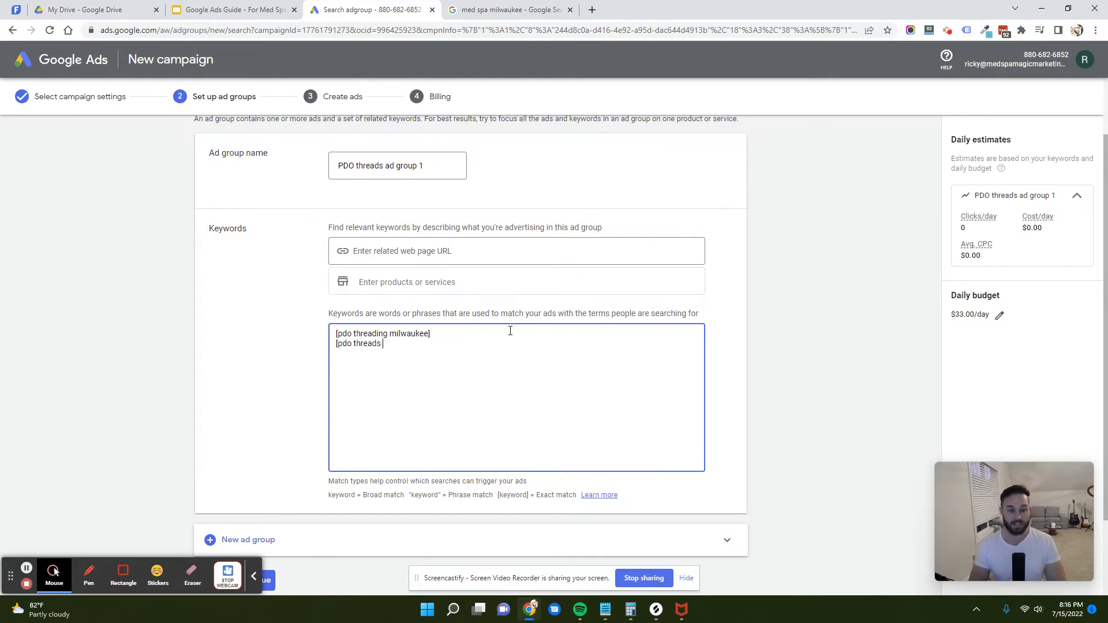
{"action": "type", "text": "milwaukee}"}
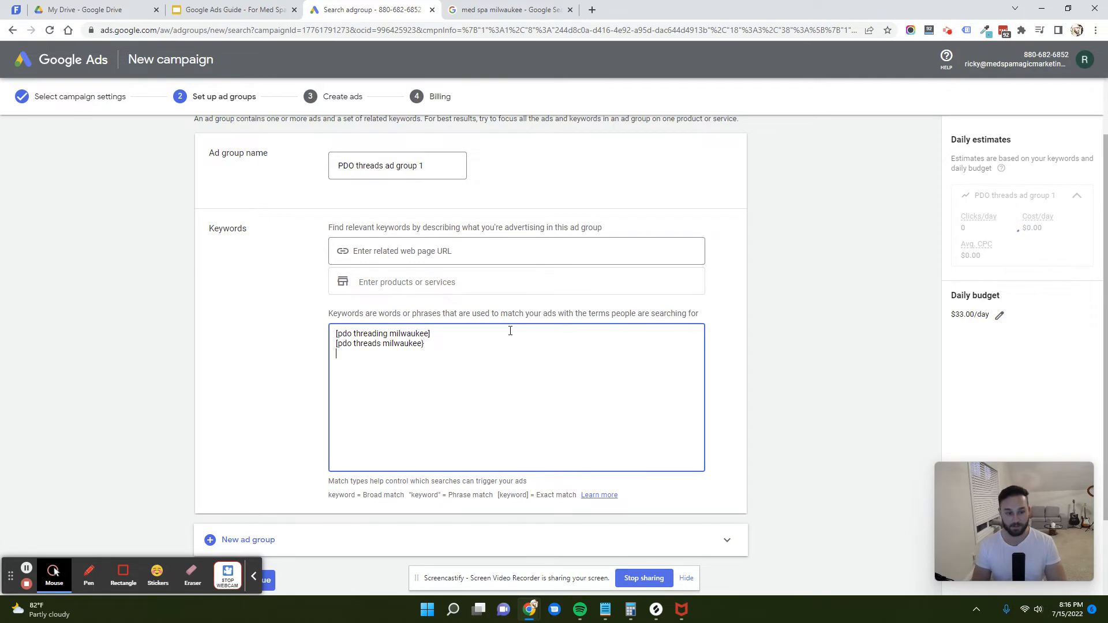
{"action": "key", "text": "Return"}
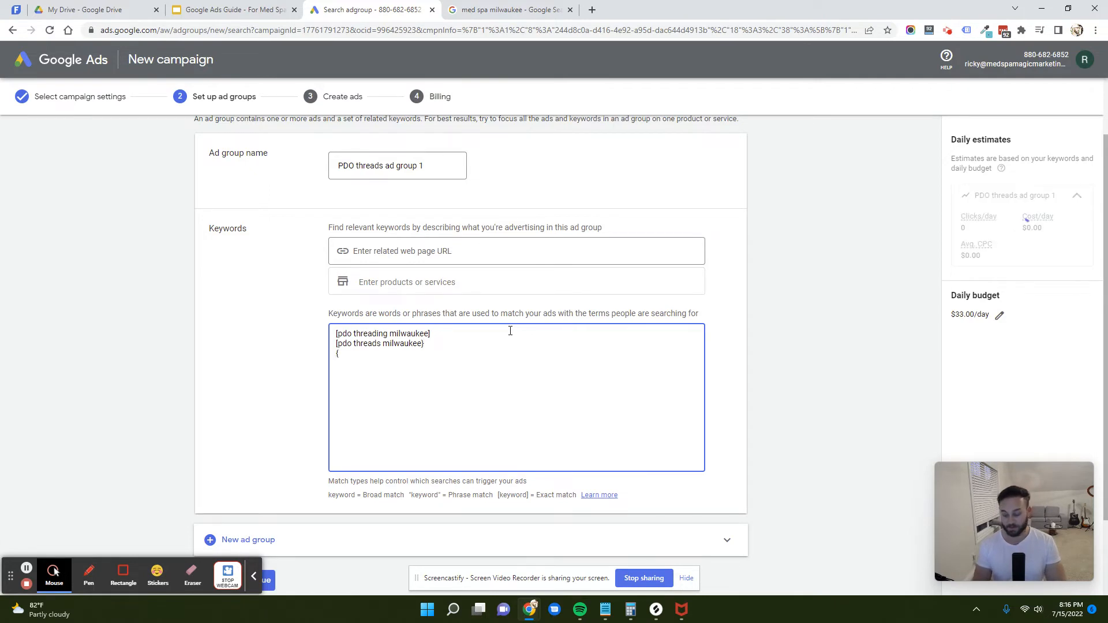
{"action": "type", "text": "["}
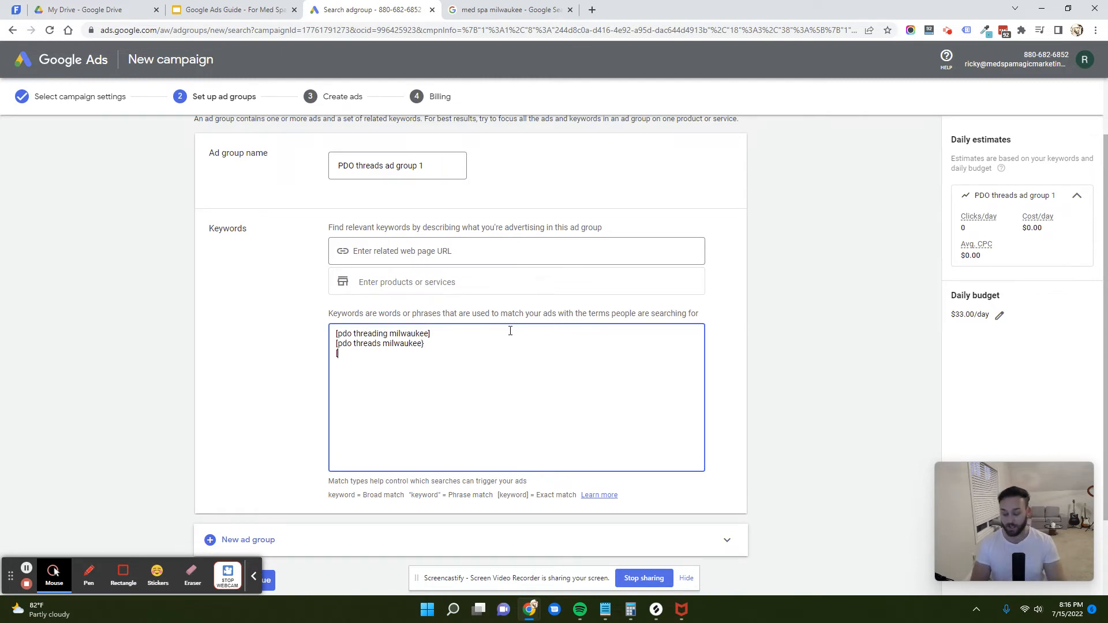
{"action": "type", "text": "thread lift "}
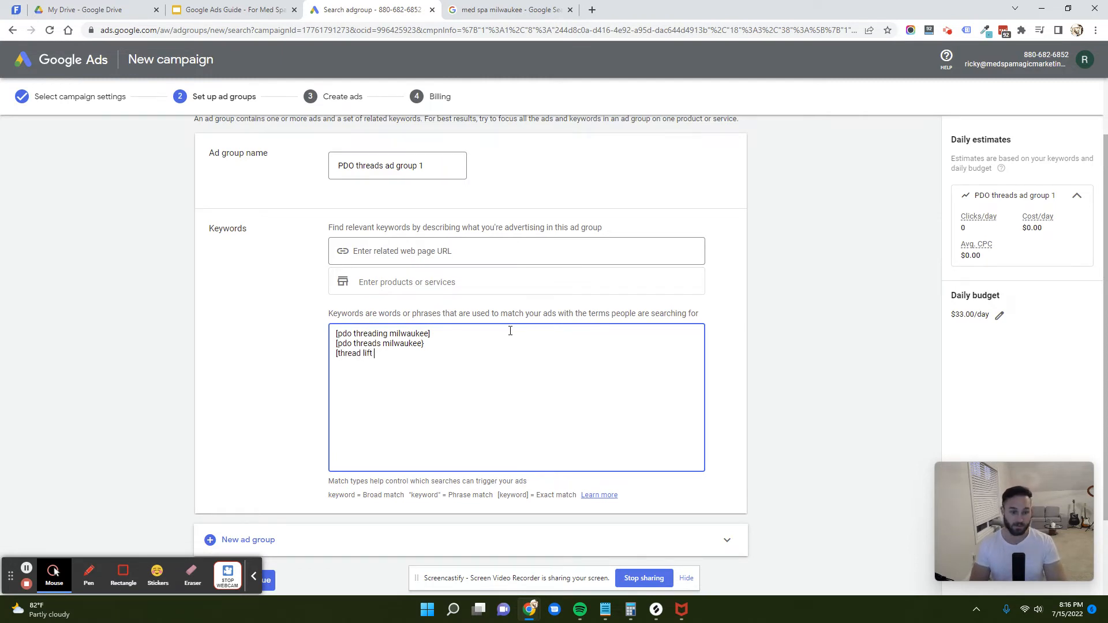
{"action": "type", "text": "milwaukee]"}
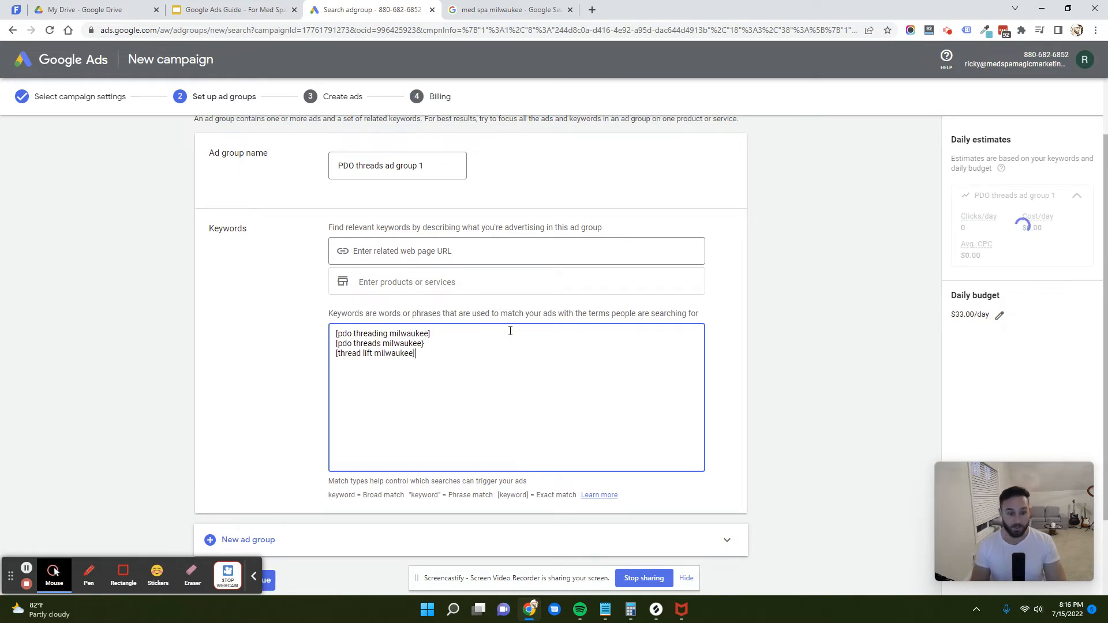
{"action": "left_click_drag", "start_coordinate": [448, 336], "coordinate": [449, 346]}
{"action": "left_click", "coordinate": [449, 345]}
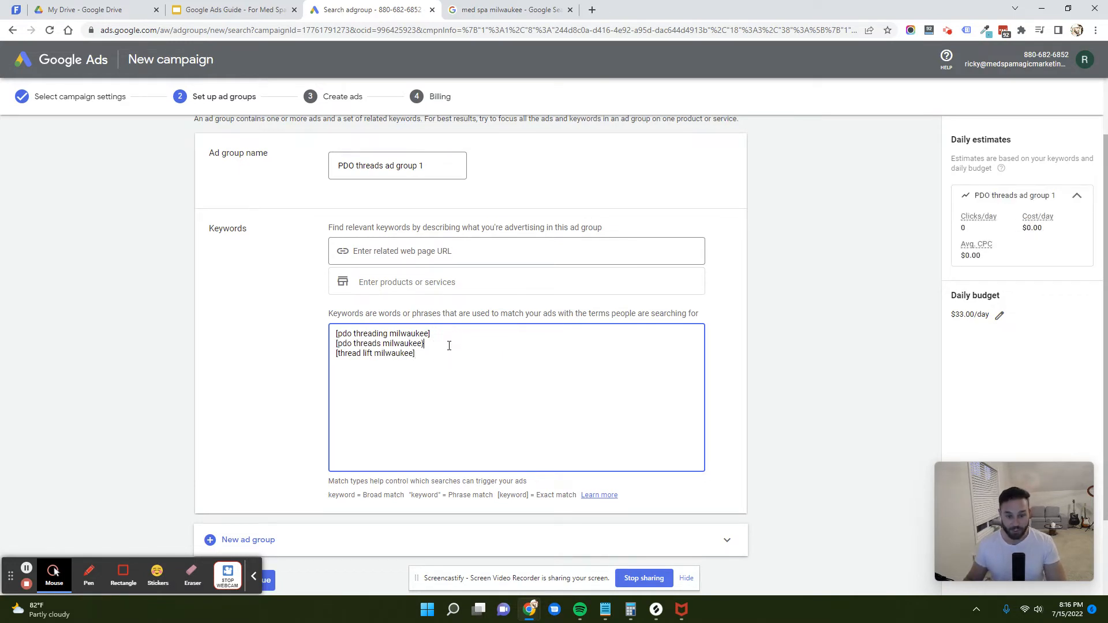
{"action": "key", "text": "BackSpace"}
{"action": "type", "text": "]"}
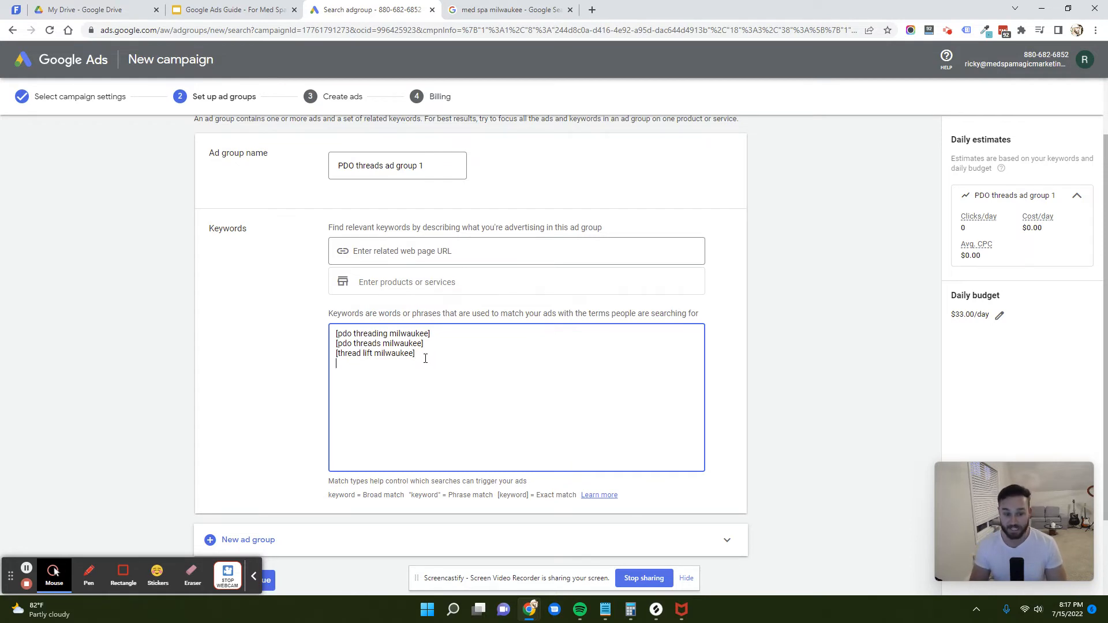
Try "milwaukee" as an additional broad match keyword and clear the whole keyword list.
{"action": "type", "text": "milwaukee"}
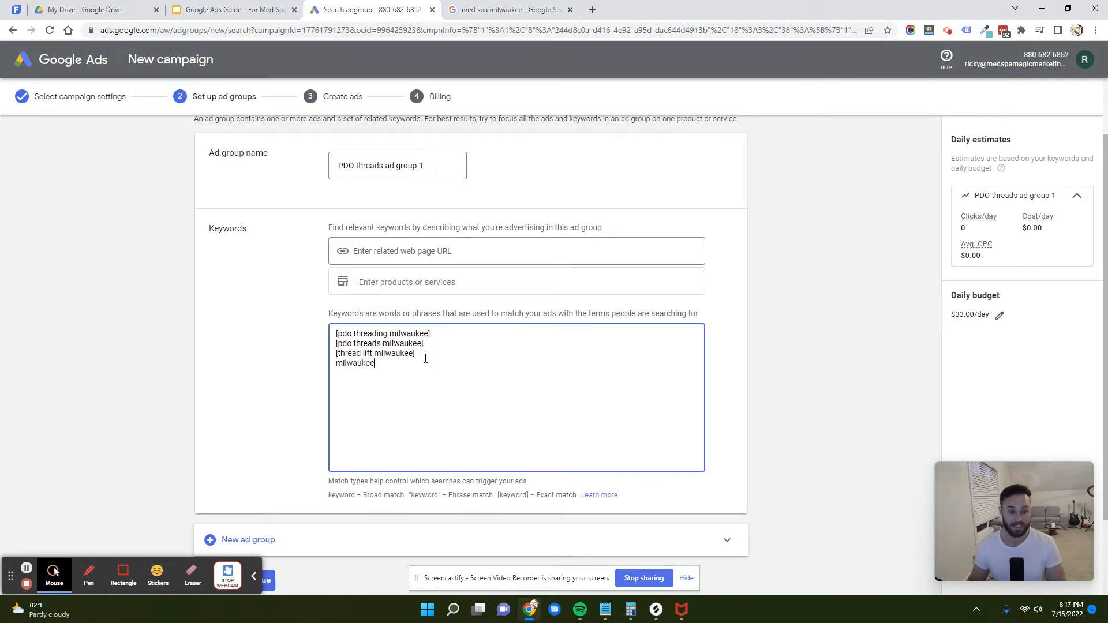
{"action": "left_click_drag", "start_coordinate": [426, 359], "coordinate": [332, 333]}
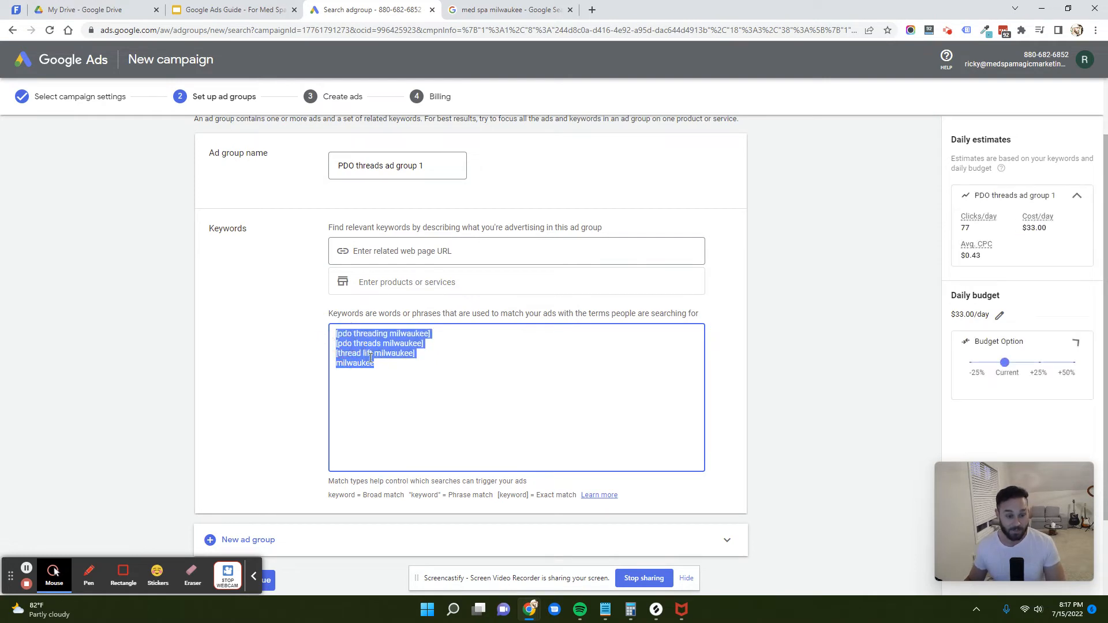
{"action": "key", "text": "BackSpace"}
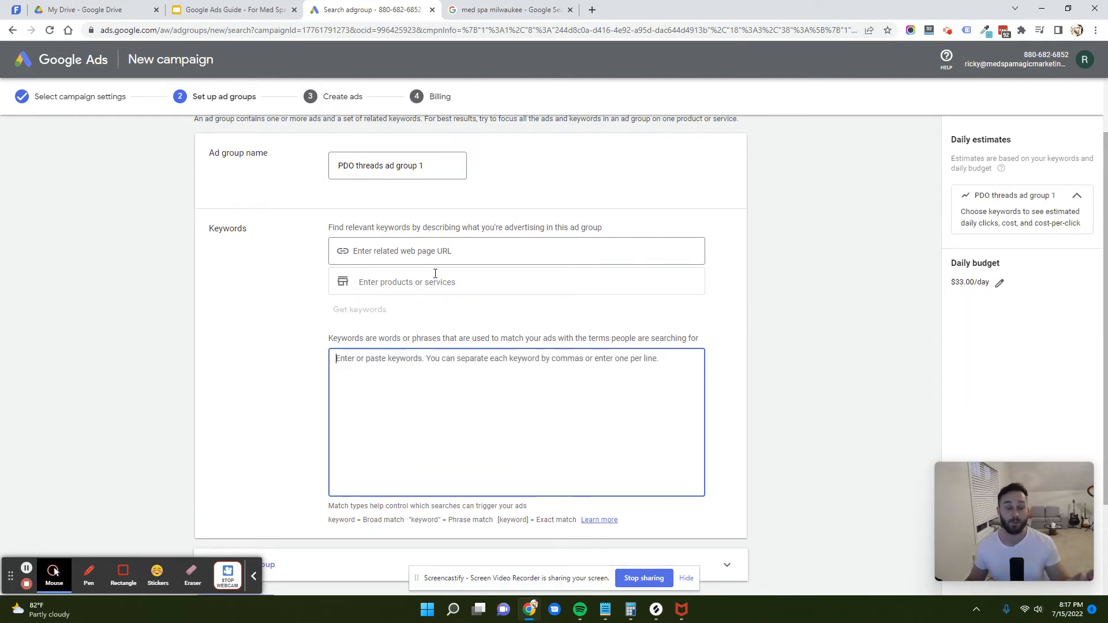
{"action": "scroll", "coordinate": [568, 413], "scroll_direction": "down", "scroll_amount": 1}
{"action": "scroll", "coordinate": [548, 415], "scroll_direction": "down", "scroll_amount": 1}
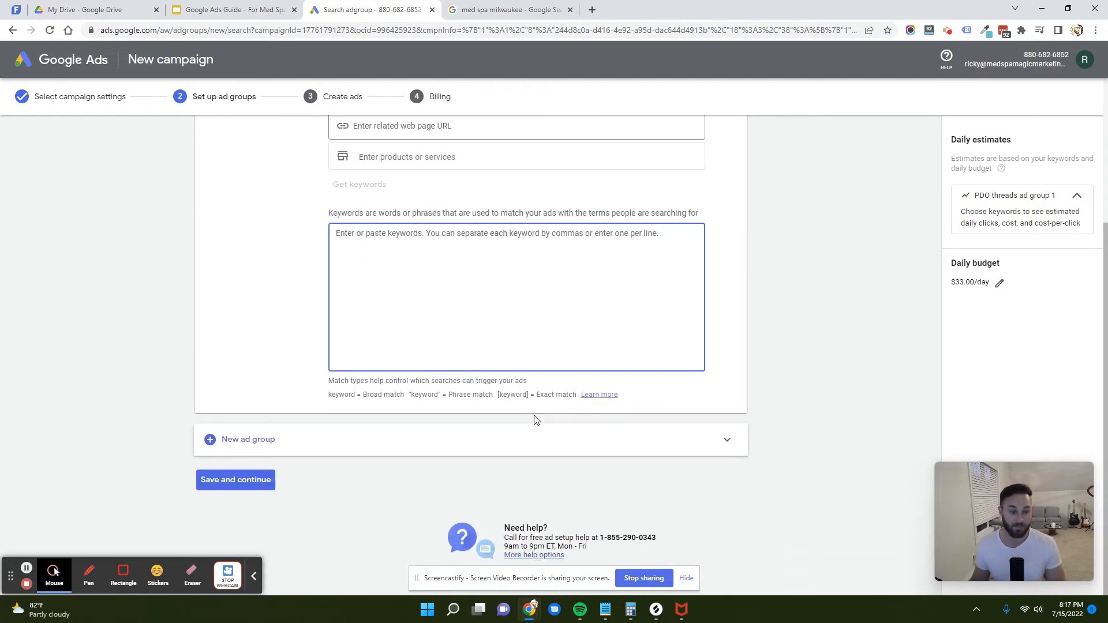
{"action": "scroll", "coordinate": [346, 375], "scroll_direction": "up", "scroll_amount": 2}
{"action": "left_click", "coordinate": [399, 335]}
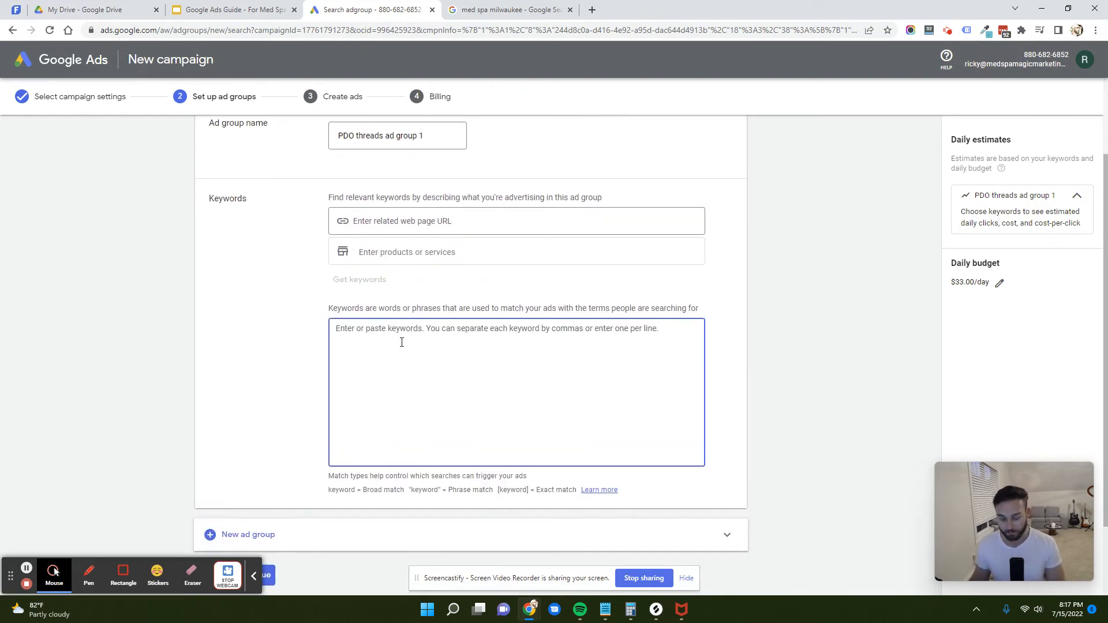
{"action": "right_click", "coordinate": [399, 342]}
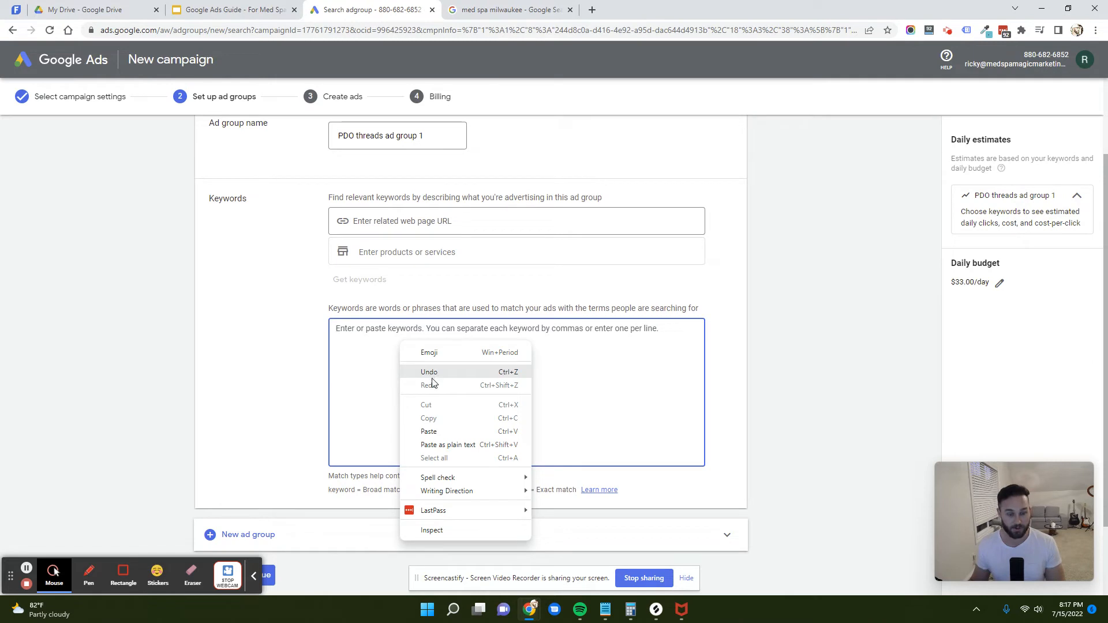
{"action": "left_click", "coordinate": [341, 365]}
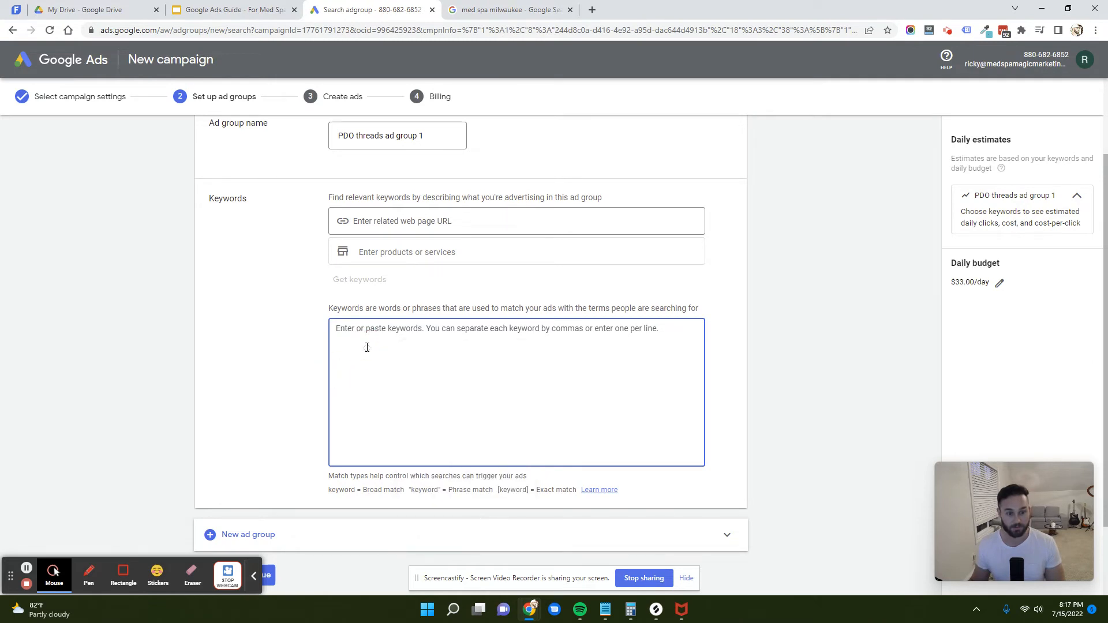
{"action": "type", "text": "["}
{"action": "key", "text": "BackSpace"}
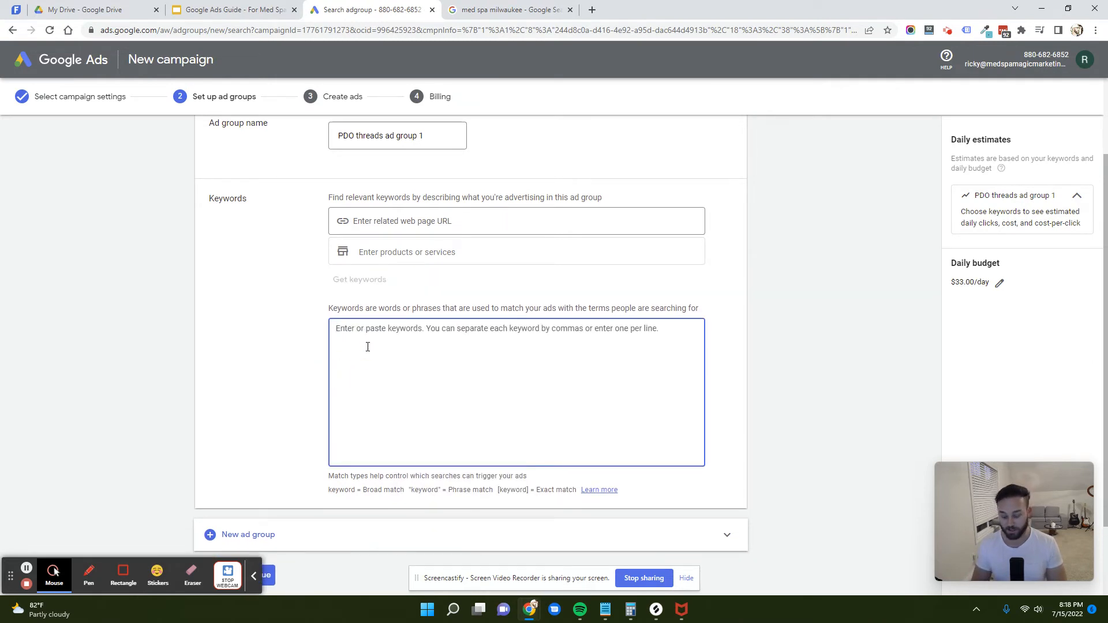
Enter [pdo threads milwaukee] as the ad group's exact match keyword and save the ad group to continue to ad creation.
{"action": "type", "text": "[pdo"}
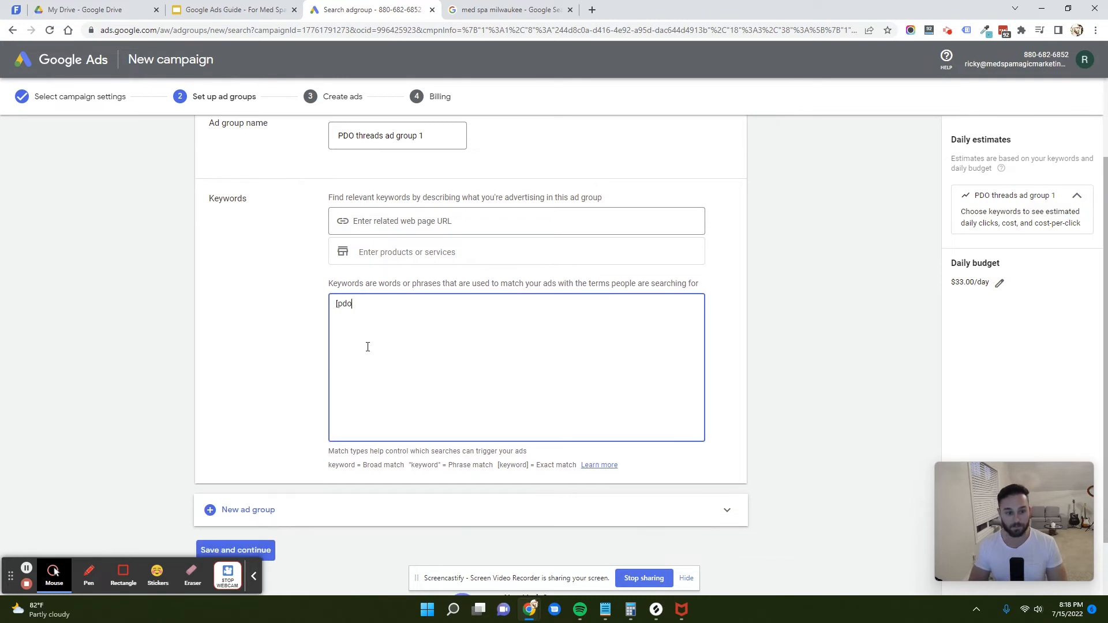
{"action": "type", "text": " threads milwaukee"}
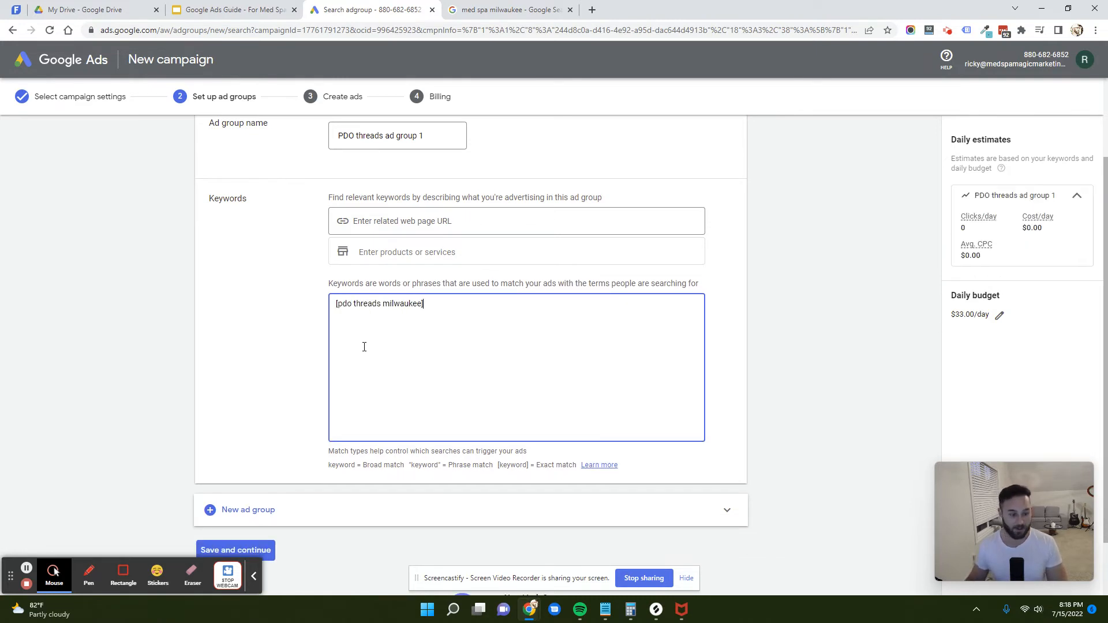
{"action": "type", "text": "]"}
{"action": "left_click", "coordinate": [269, 550]}
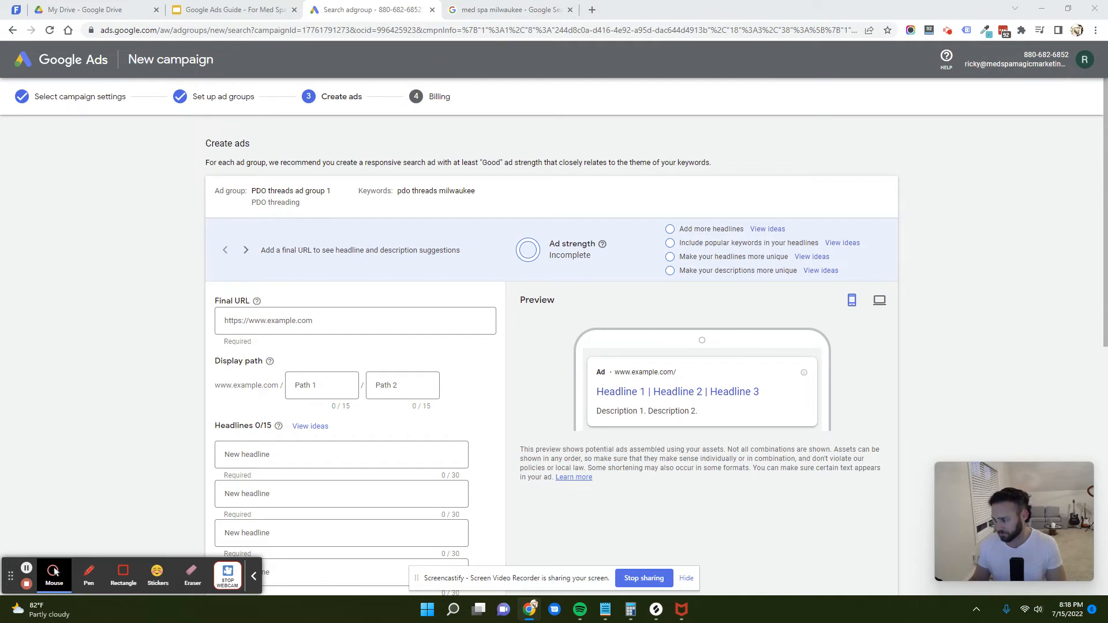
Search Google for "landing page builder" in the med spa search's browser tab and look through the results.
{"action": "left_click", "coordinate": [333, 320]}
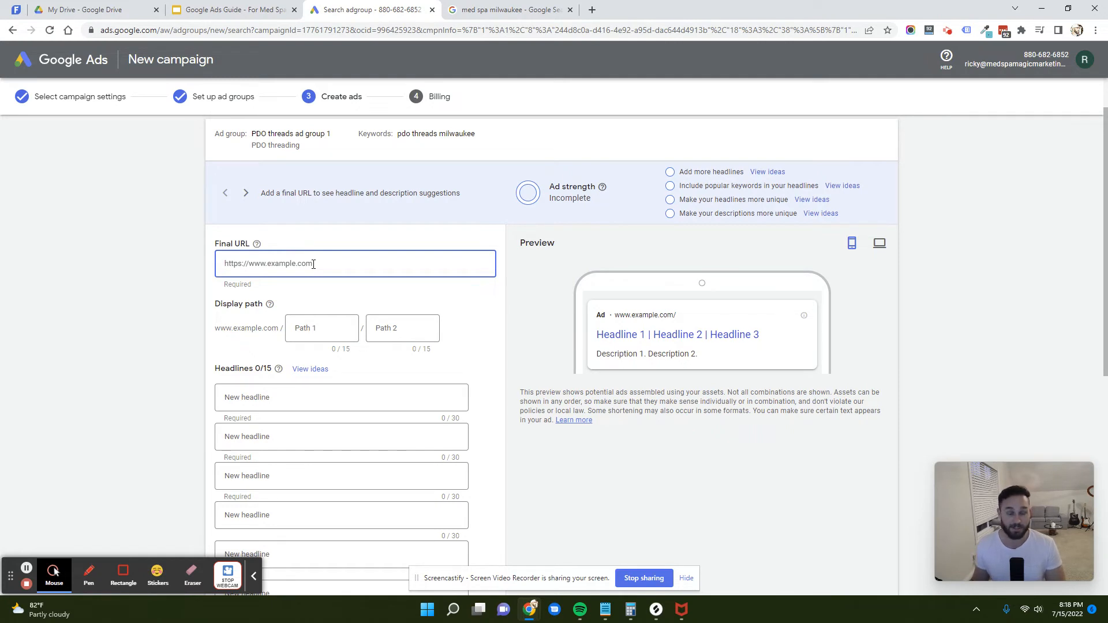
{"action": "left_click", "coordinate": [510, 7]}
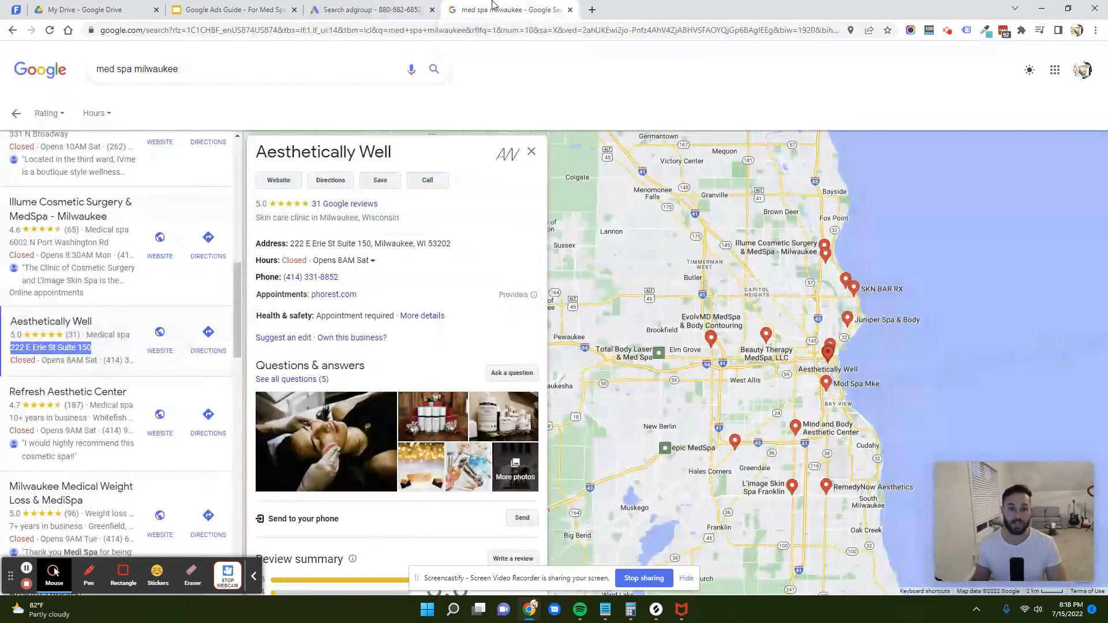
{"action": "left_click", "coordinate": [487, 31]}
{"action": "type", "text": "landing page u"}
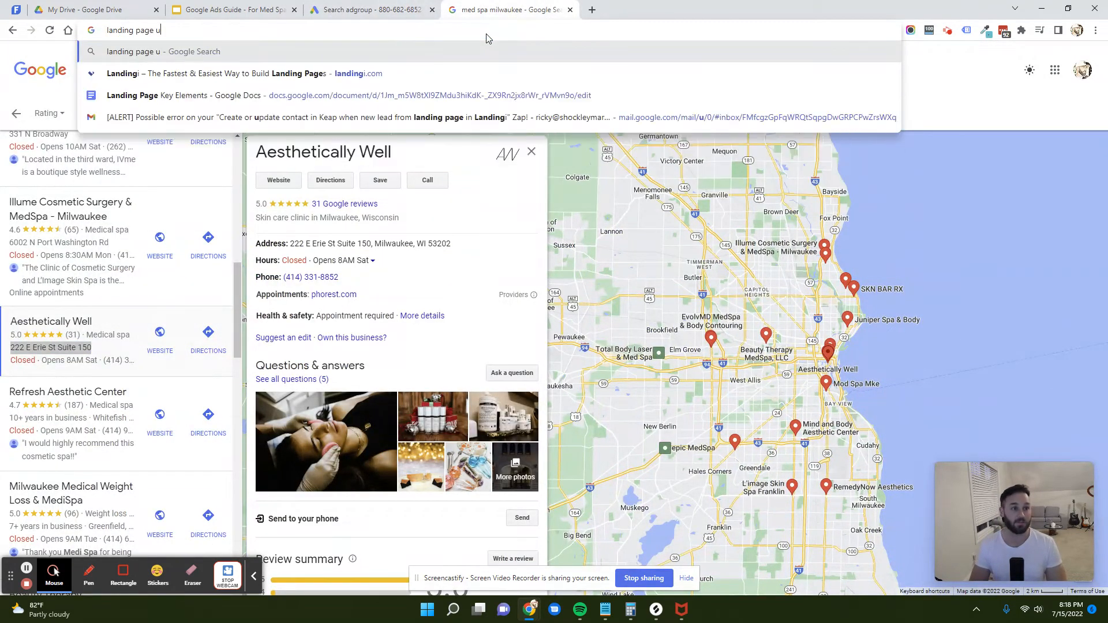
{"action": "key", "text": "BackSpace"}
{"action": "type", "text": "builder"}
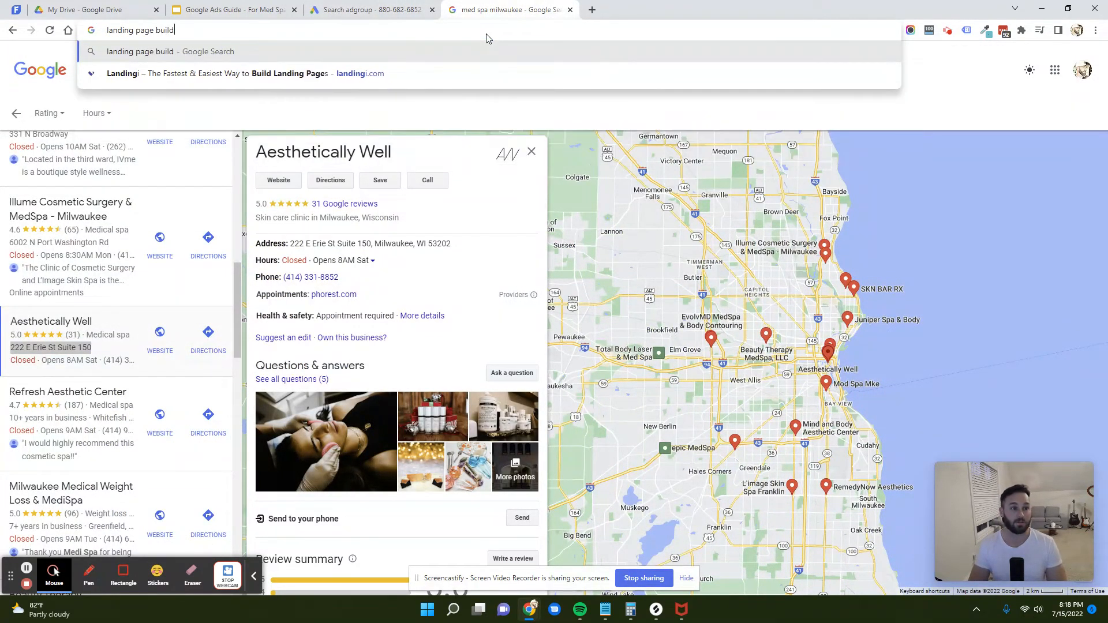
{"action": "key", "text": "Return"}
{"action": "scroll", "coordinate": [280, 257], "scroll_direction": "down", "scroll_amount": 5}
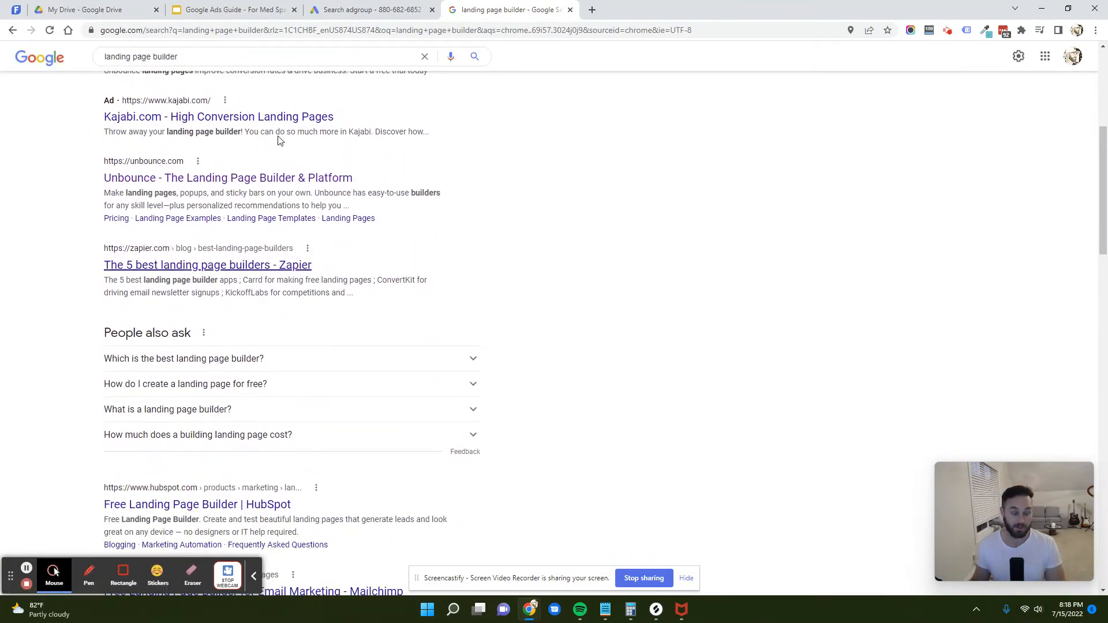
Return to the Google Ads campaign tab and look over the final URL, display path and headline fields of the new ad.
{"action": "left_click", "coordinate": [354, 11]}
{"action": "left_click", "coordinate": [306, 267]}
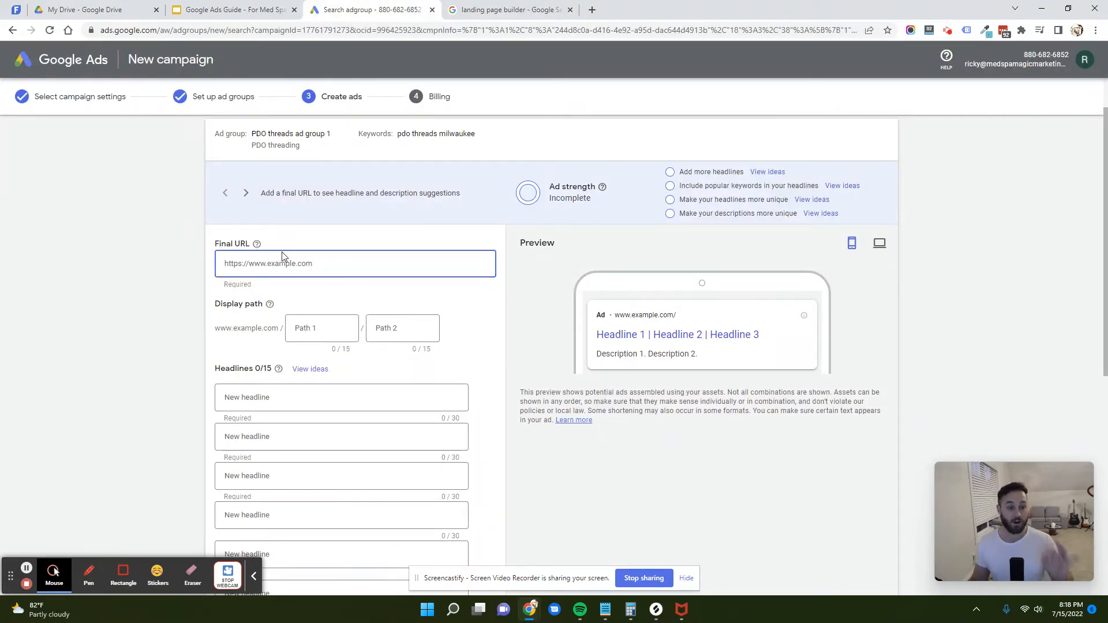
{"action": "scroll", "coordinate": [358, 381], "scroll_direction": "down", "scroll_amount": 2}
{"action": "left_click", "coordinate": [264, 301]}
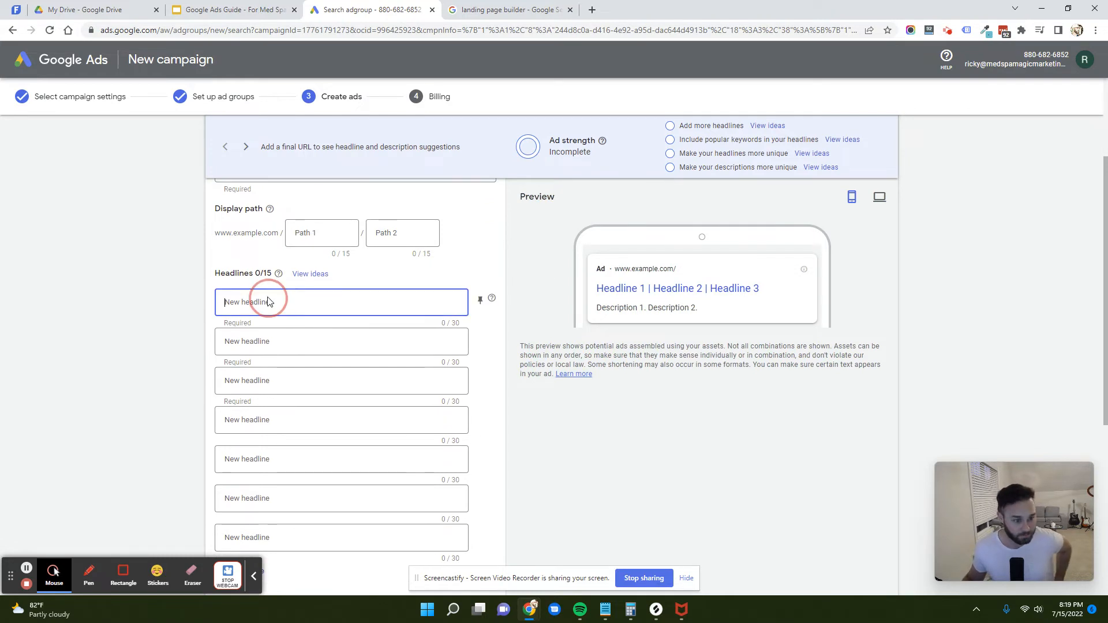
{"action": "scroll", "coordinate": [369, 375], "scroll_direction": "up", "scroll_amount": 2}
{"action": "scroll", "coordinate": [374, 367], "scroll_direction": "up", "scroll_amount": 1}
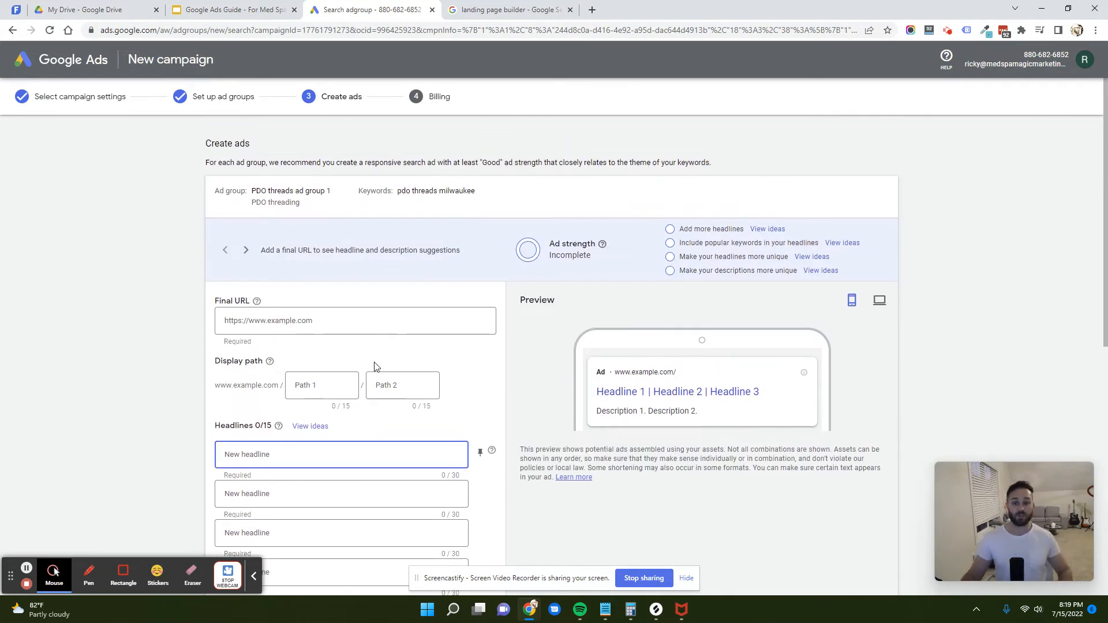
{"action": "scroll", "coordinate": [376, 379], "scroll_direction": "down", "scroll_amount": 2}
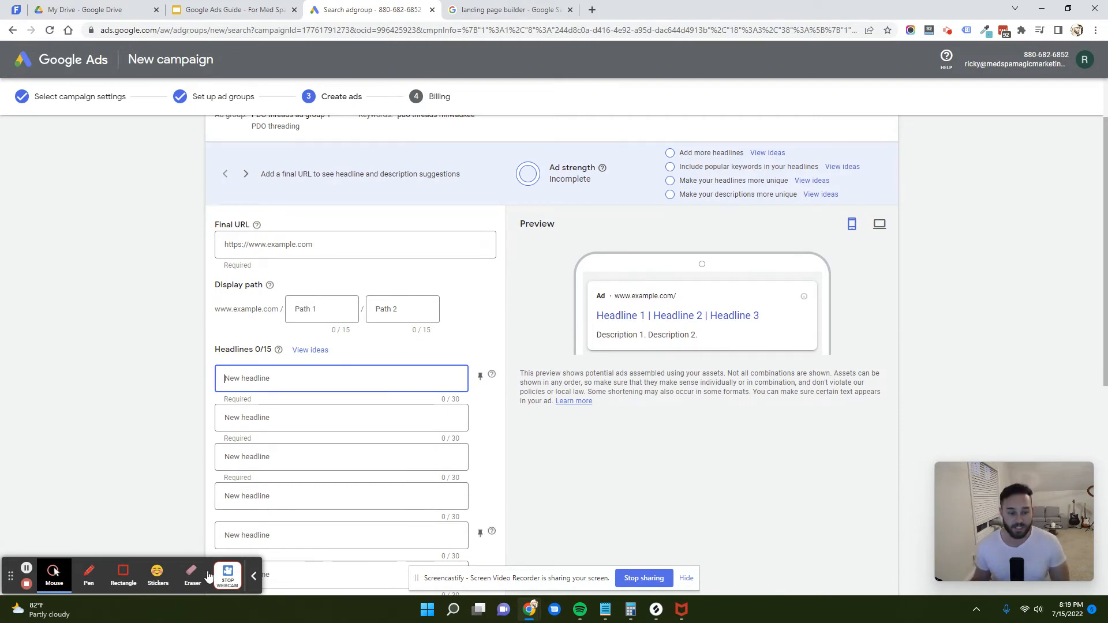
Outline the ad strength rating with a rectangle annotation and clear the annotation again.
{"action": "left_click", "coordinate": [123, 574]}
{"action": "left_click_drag", "start_coordinate": [506, 136], "coordinate": [618, 220]}
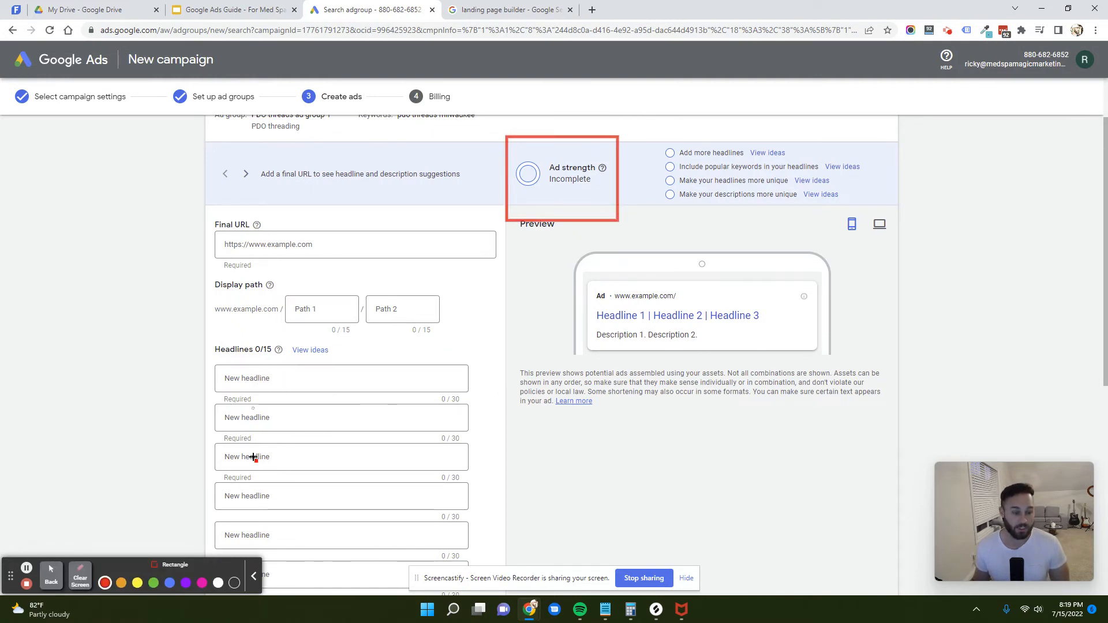
{"action": "left_click", "coordinate": [80, 577]}
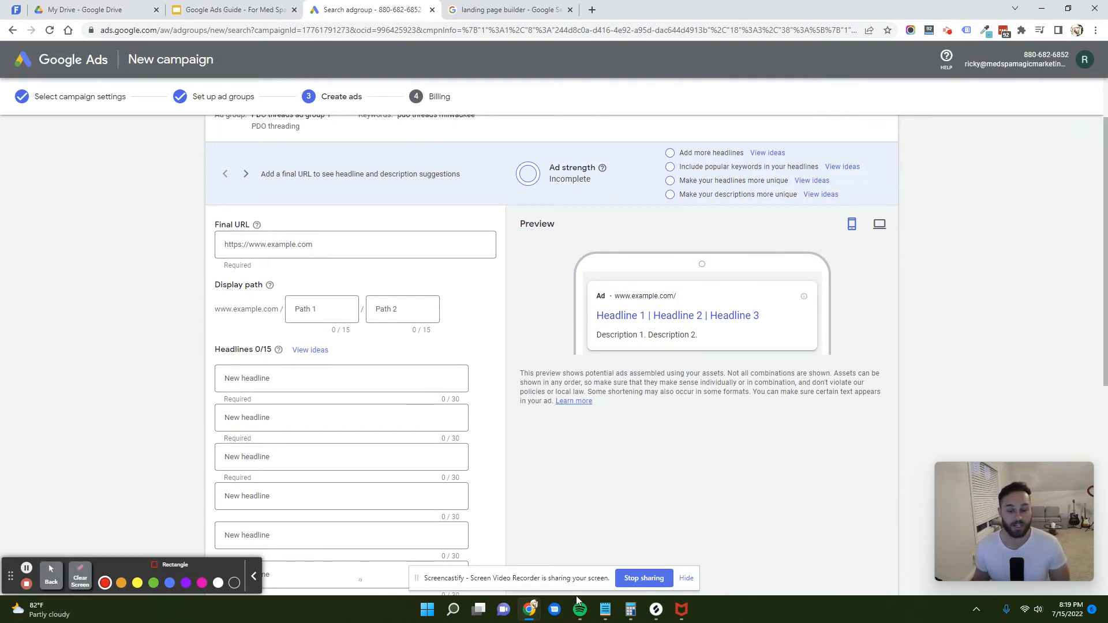
{"action": "left_click", "coordinate": [51, 576]}
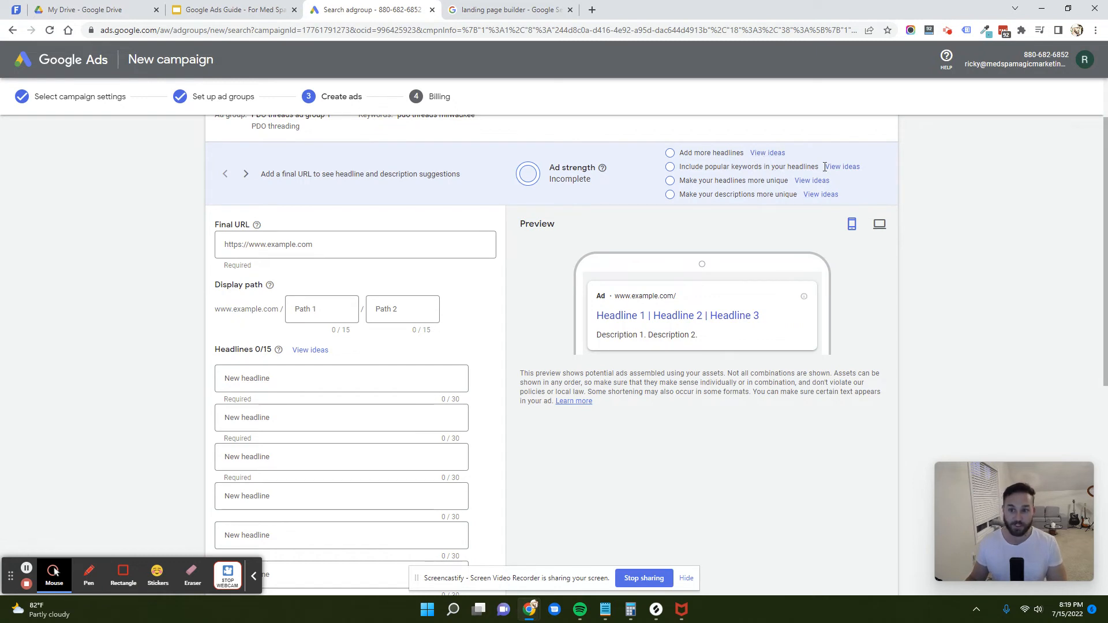
Enter "PDO Threading Milwaukee" as the ad's first headline, with a capital M in the city name.
{"action": "left_click", "coordinate": [258, 385]}
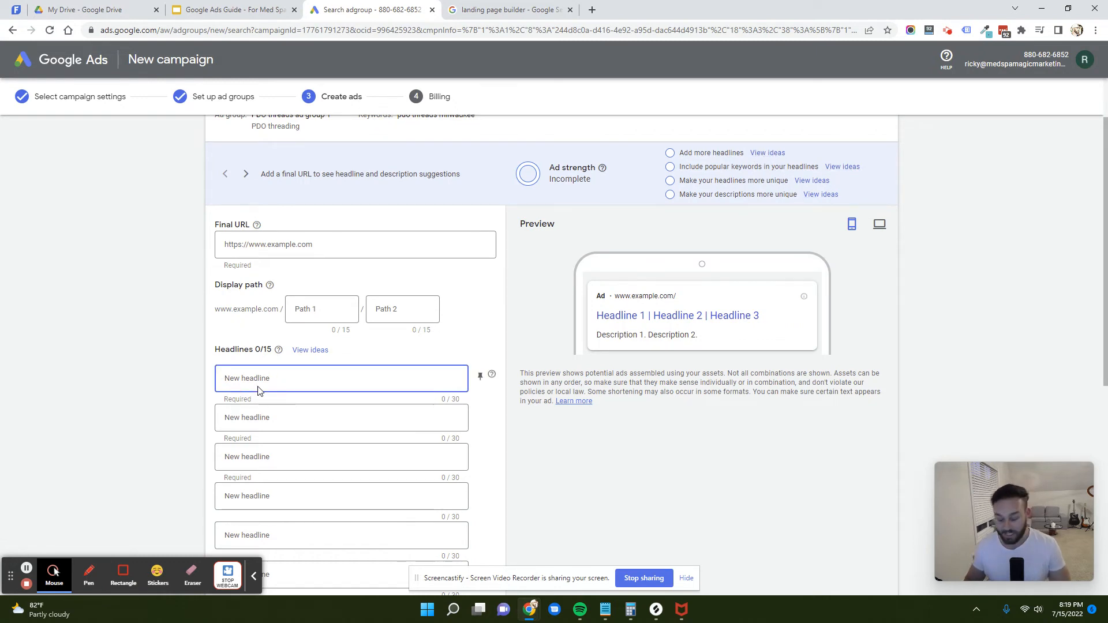
{"action": "type", "text": "PDO Threading"}
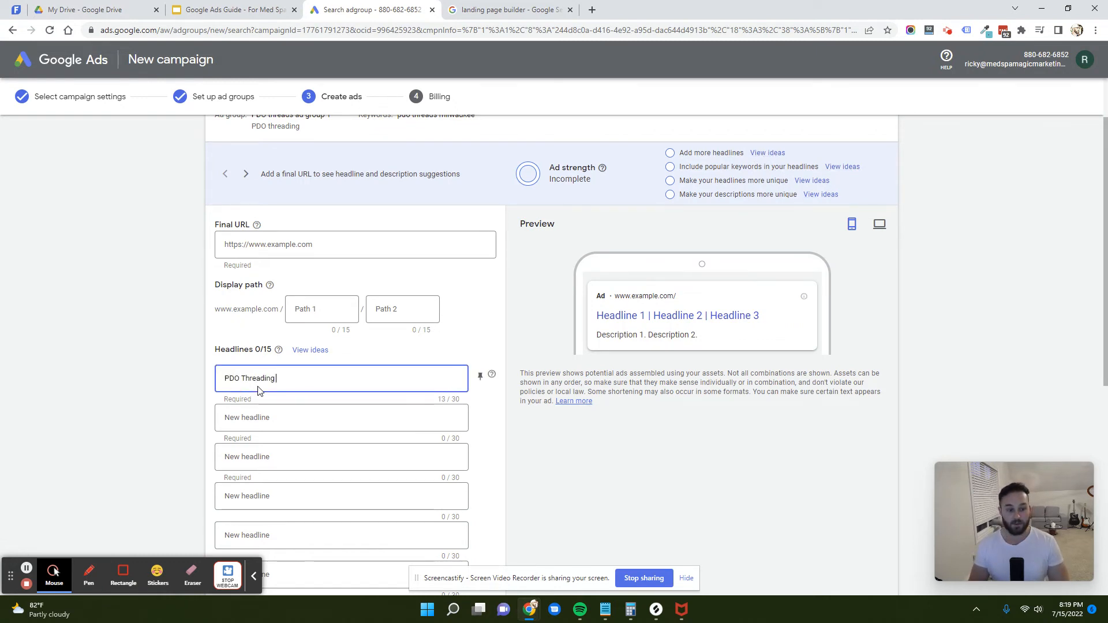
{"action": "type", "text": " m"}
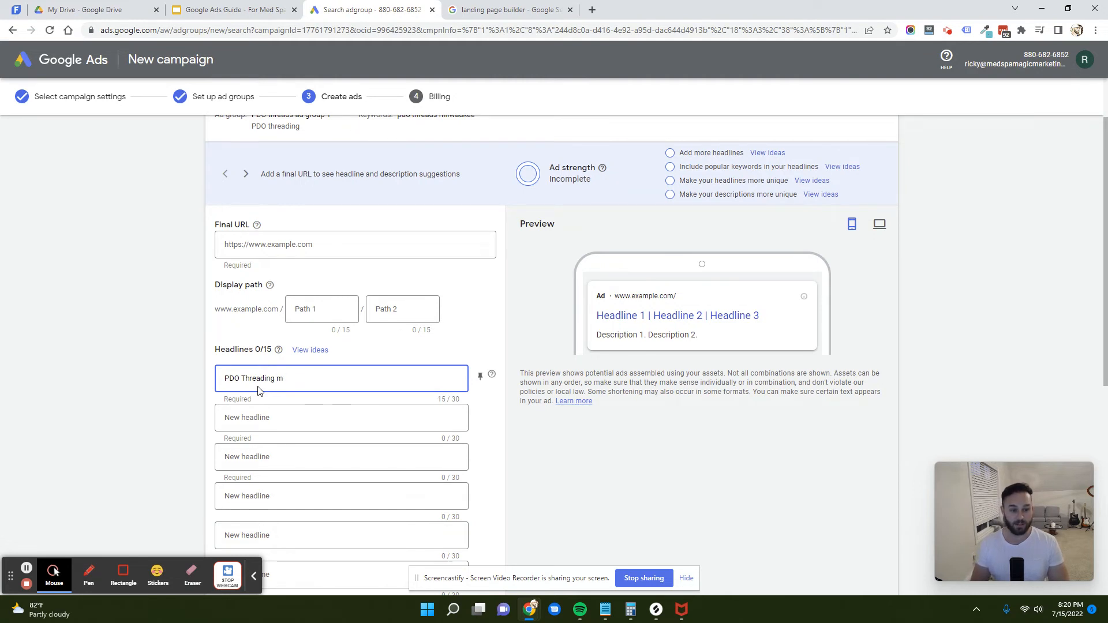
{"action": "type", "text": "ilwaukeeilwaukee"}
{"action": "left_click_drag", "start_coordinate": [283, 382], "coordinate": [280, 379]}
{"action": "type", "text": "M"}
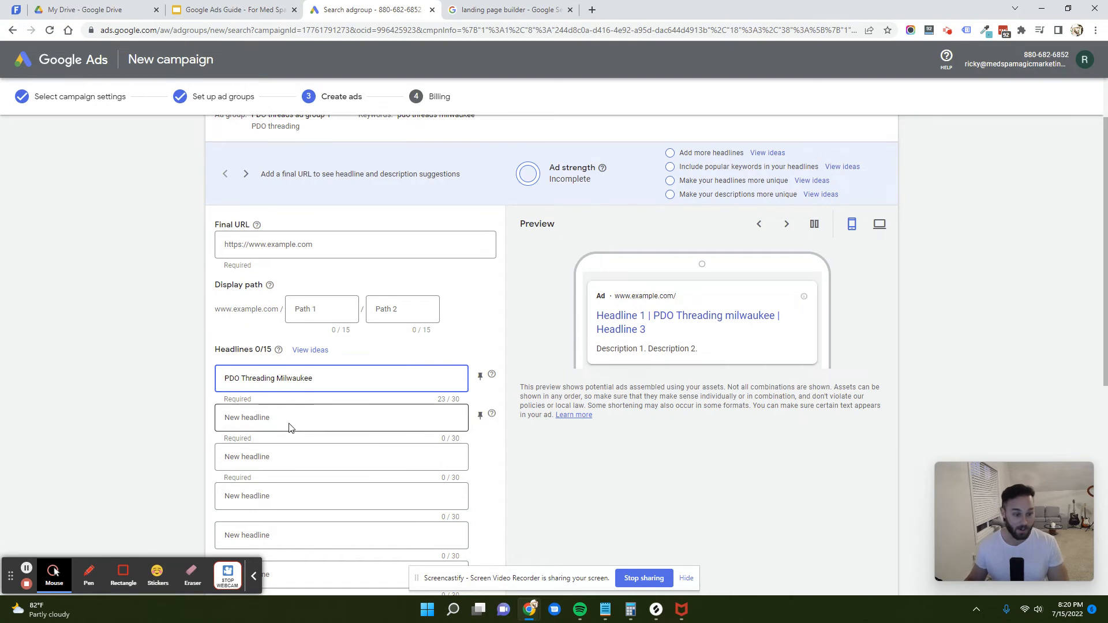
Enter "PDO Thread Lift Milwaukee" as the second headline, pasting the city name and capitalizing it.
{"action": "left_click", "coordinate": [287, 428]}
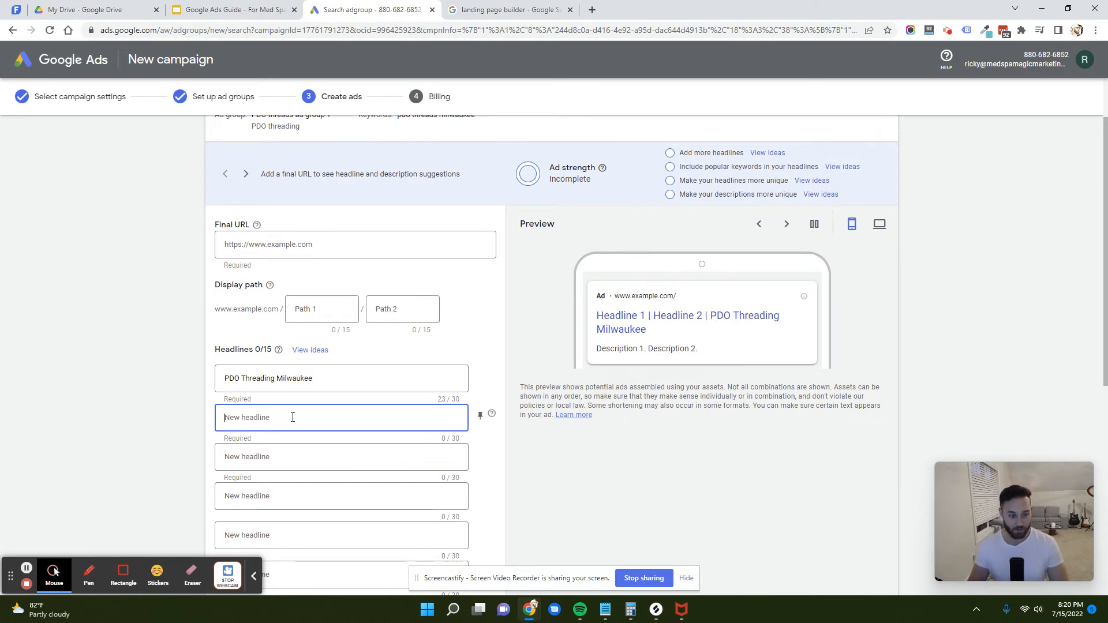
{"action": "type", "text": "Pd"}
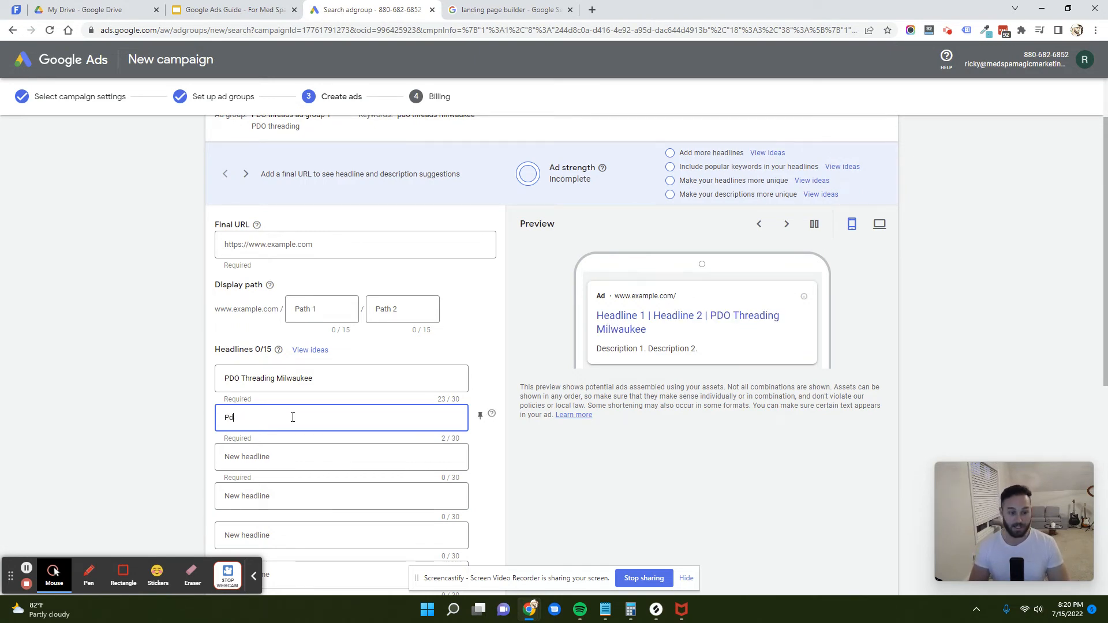
{"action": "key", "text": "BackSpace"}
{"action": "type", "text": "DO Thread Li"}
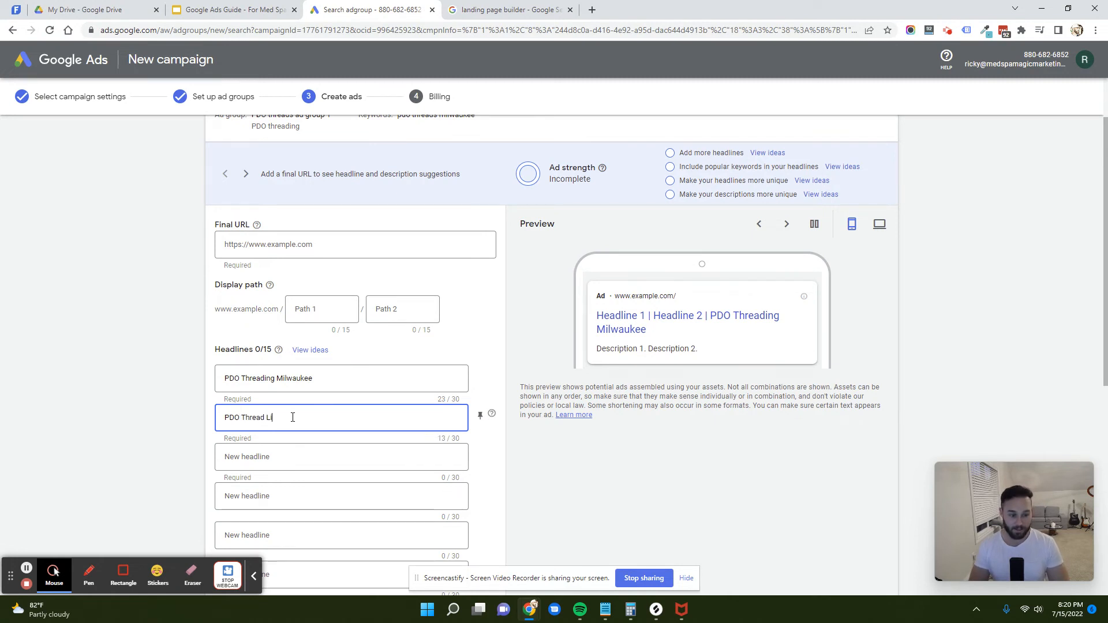
{"action": "type", "text": "fst"}
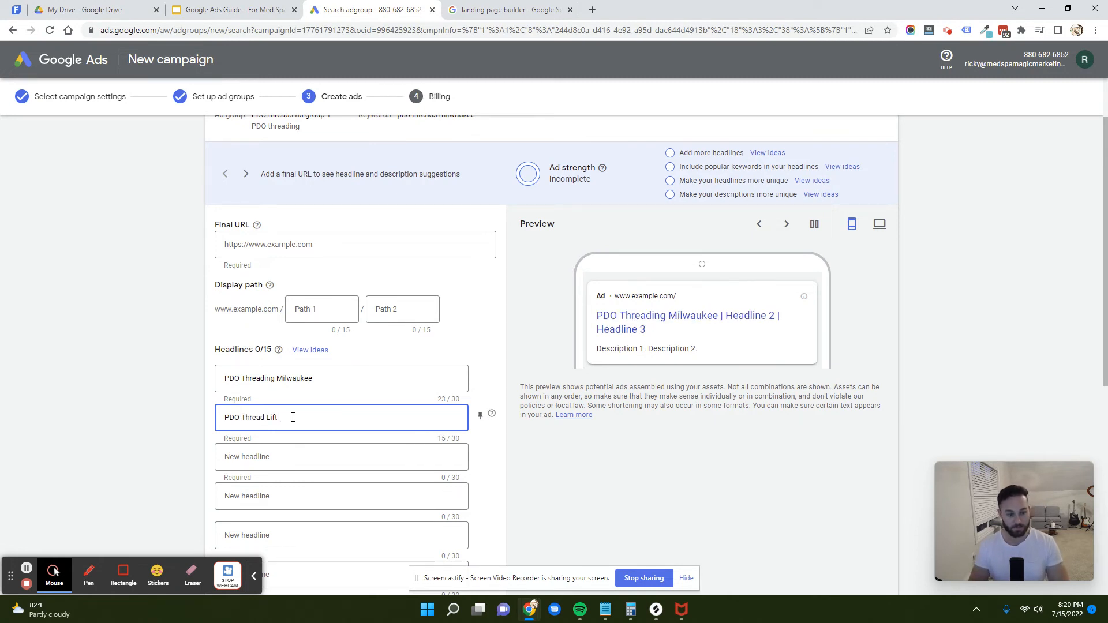
{"action": "right_click", "coordinate": [293, 418]}
{"action": "left_click", "coordinate": [332, 321]}
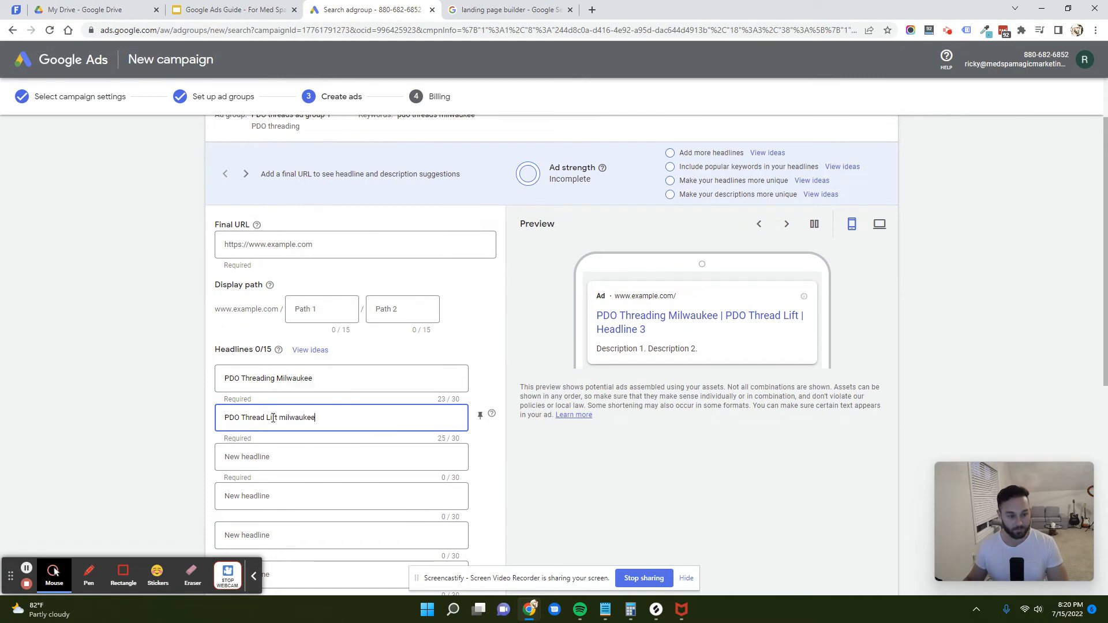
{"action": "left_click", "coordinate": [284, 417]}
{"action": "key", "text": "BackSpace"}
{"action": "type", "text": "M"}
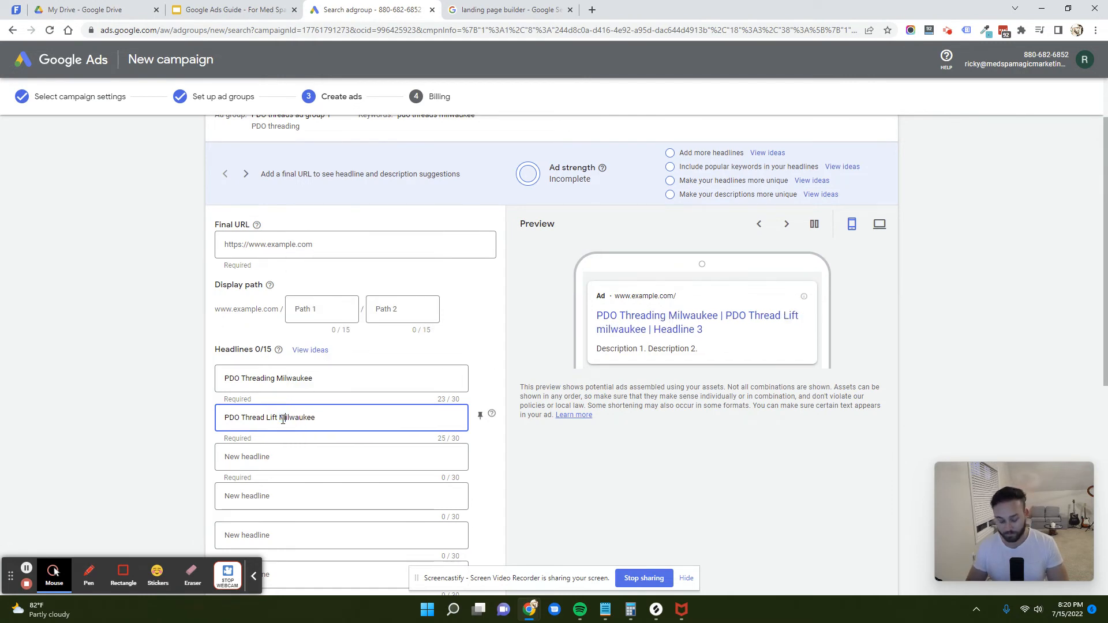
Enter "PDO Threads Near Milwaukee" as the third headline, pasting the city name and capitalizing it.
{"action": "left_click", "coordinate": [267, 456]}
{"action": "scroll", "coordinate": [267, 439], "scroll_direction": "down", "scroll_amount": 1}
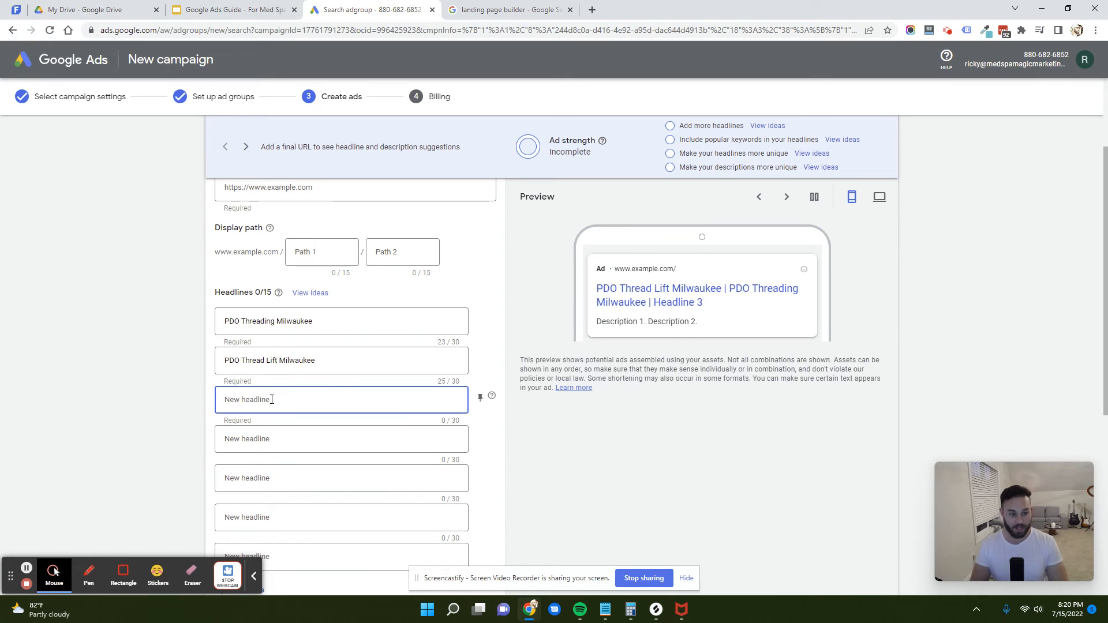
{"action": "type", "text": "PDO"}
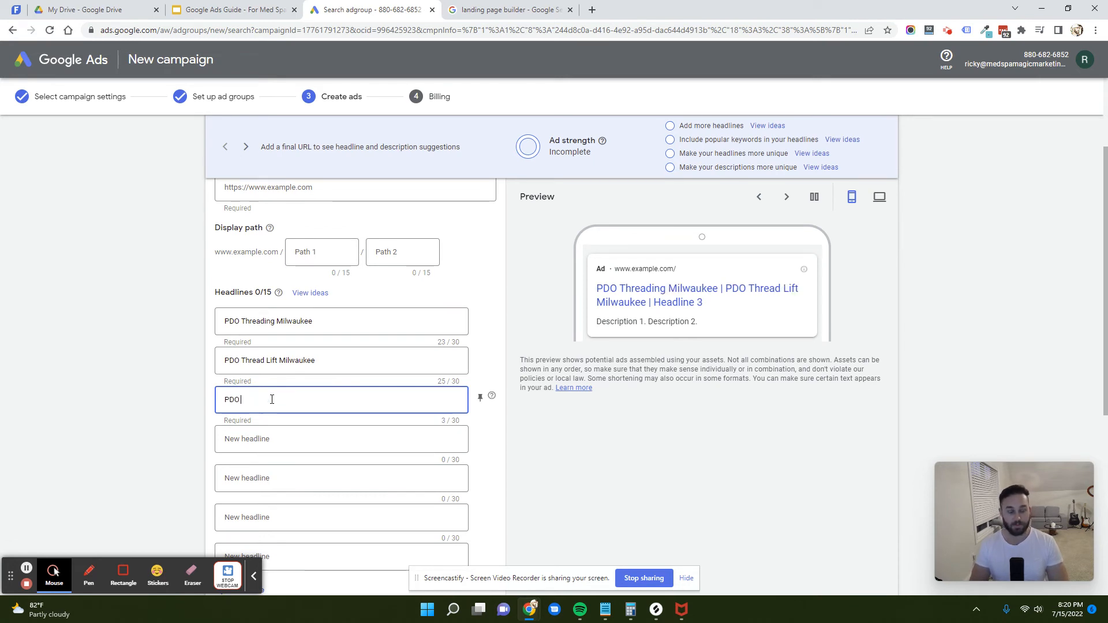
{"action": "type", "text": " Thread"}
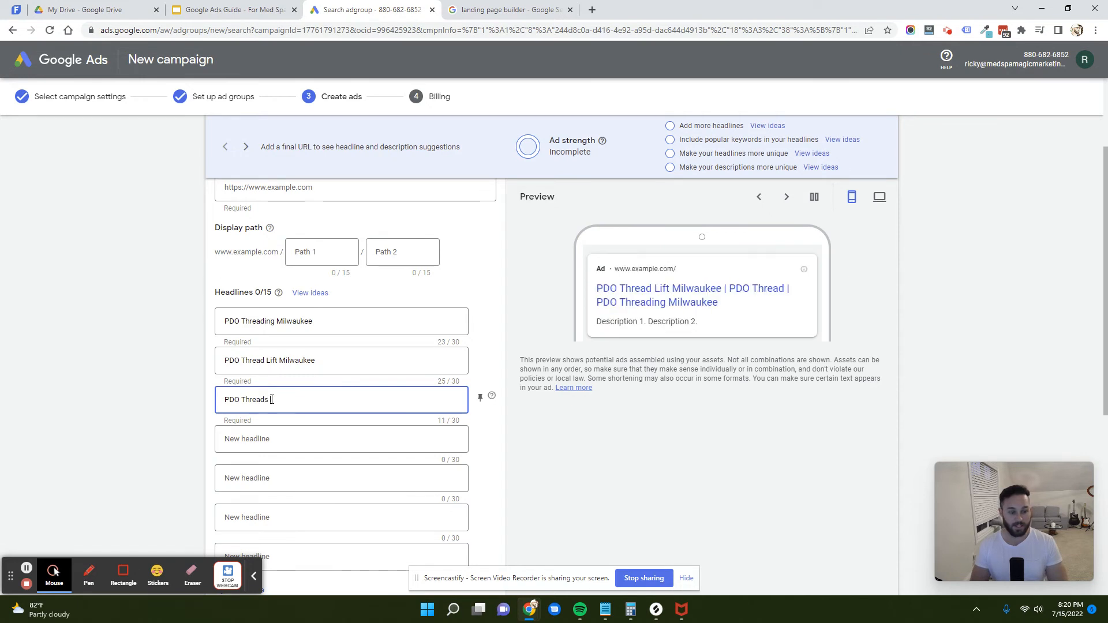
{"action": "type", "text": "s Near"}
{"action": "right_click", "coordinate": [296, 402]}
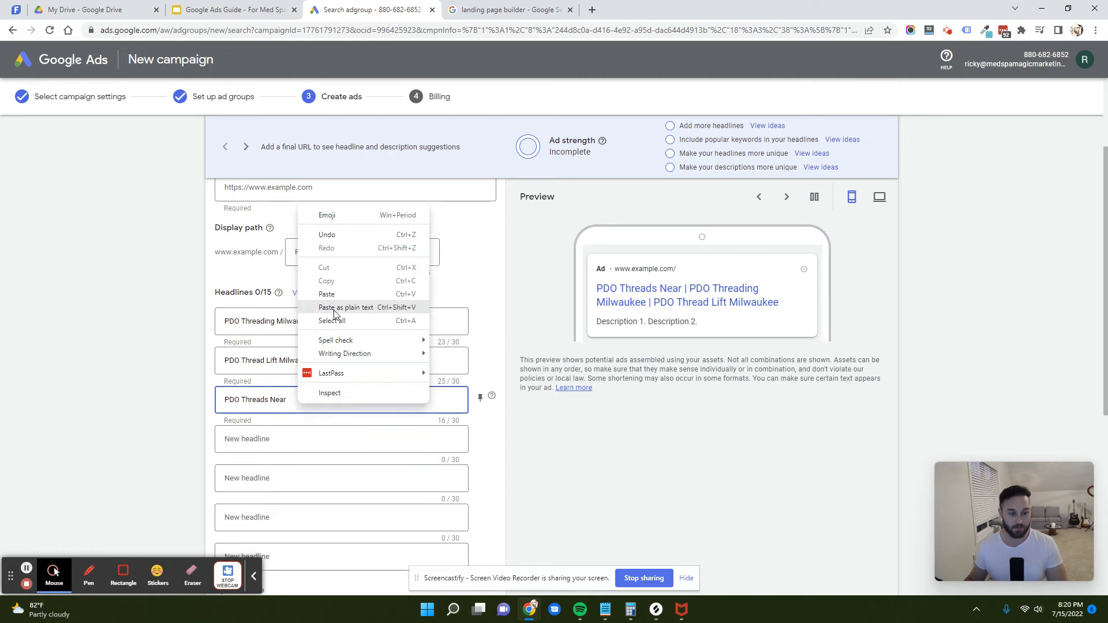
{"action": "left_click", "coordinate": [323, 304]}
{"action": "left_click", "coordinate": [291, 401]}
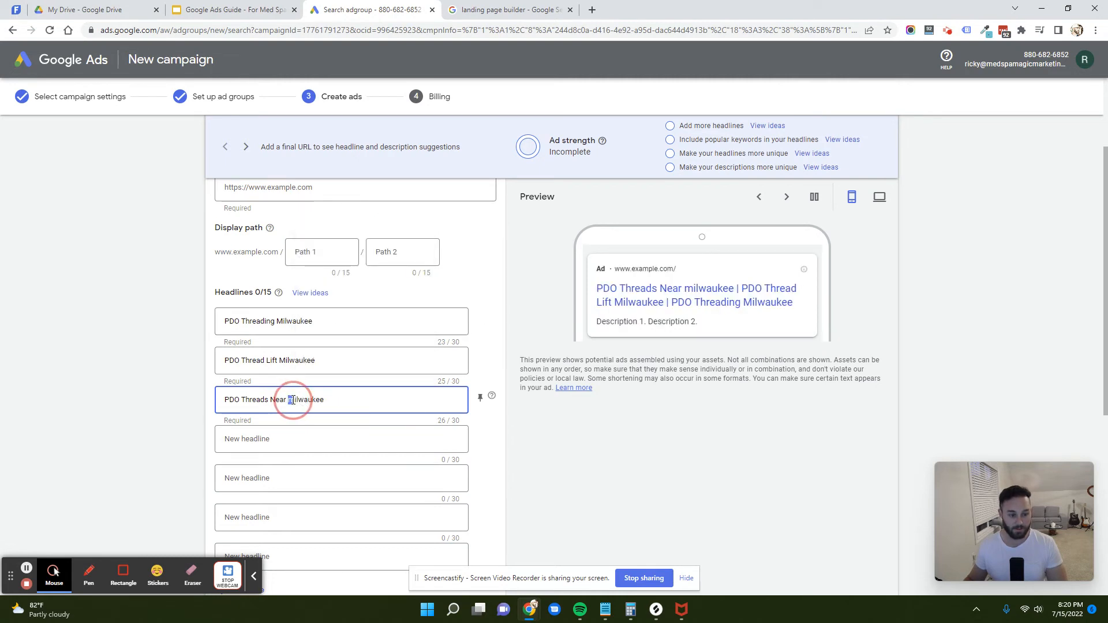
{"action": "type", "text": "M"}
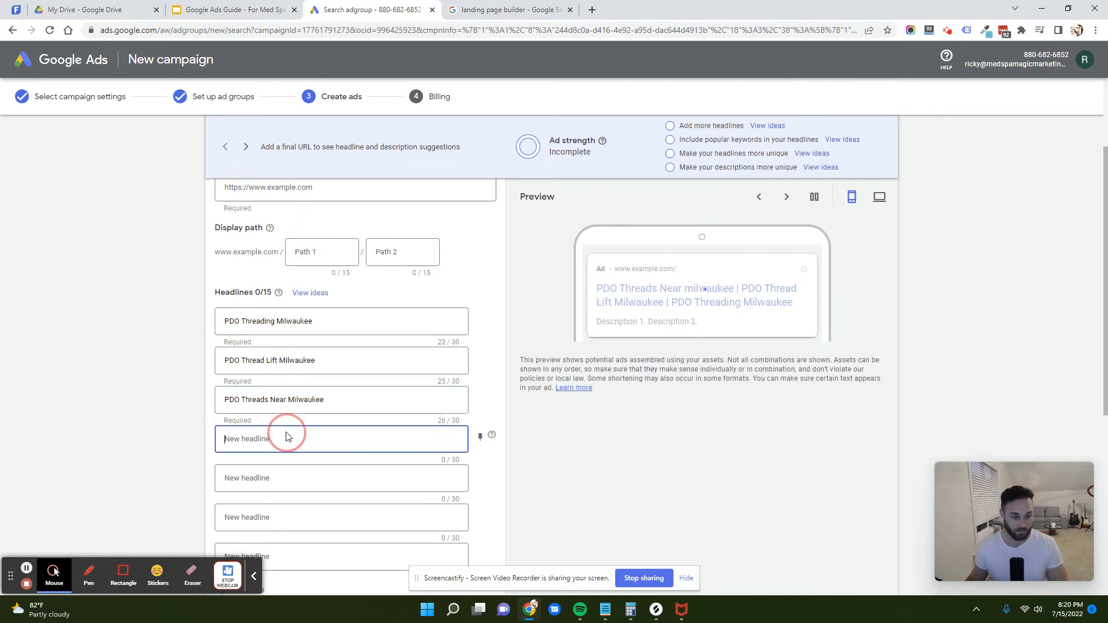
Enter "Thread Lift in Milwaukee" as the fourth headline, pasting the city name and capitalizing it.
{"action": "left_click", "coordinate": [284, 440]}
{"action": "scroll", "coordinate": [284, 441], "scroll_direction": "down", "scroll_amount": 1}
{"action": "type", "text": "T"}
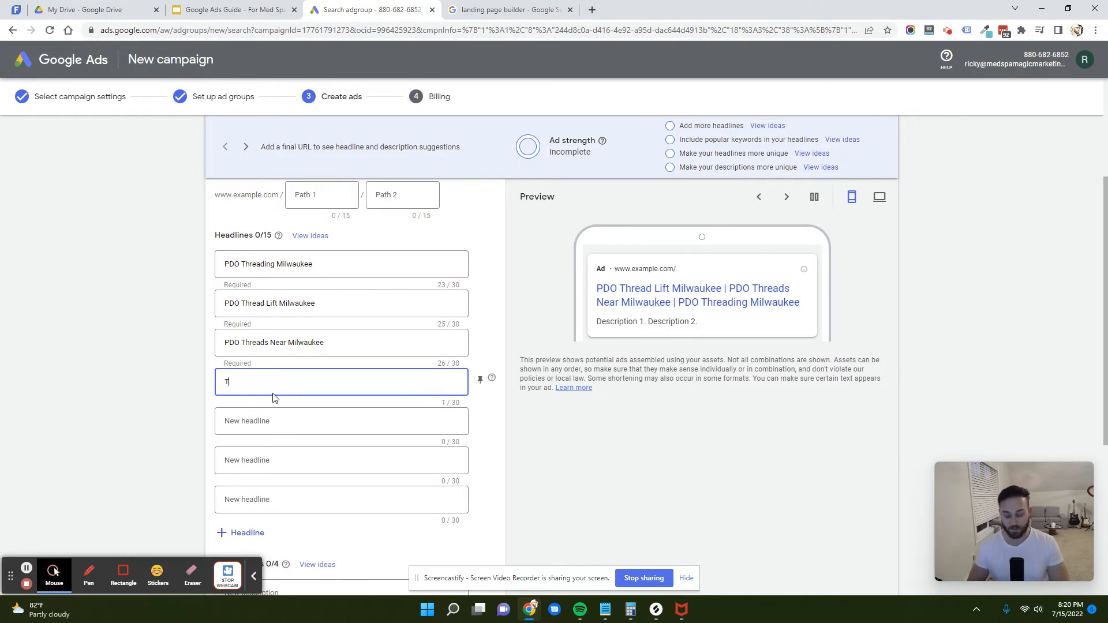
{"action": "type", "text": "rhead"}
{"action": "key", "text": "BackSpace"}
{"action": "type", "text": "hread"}
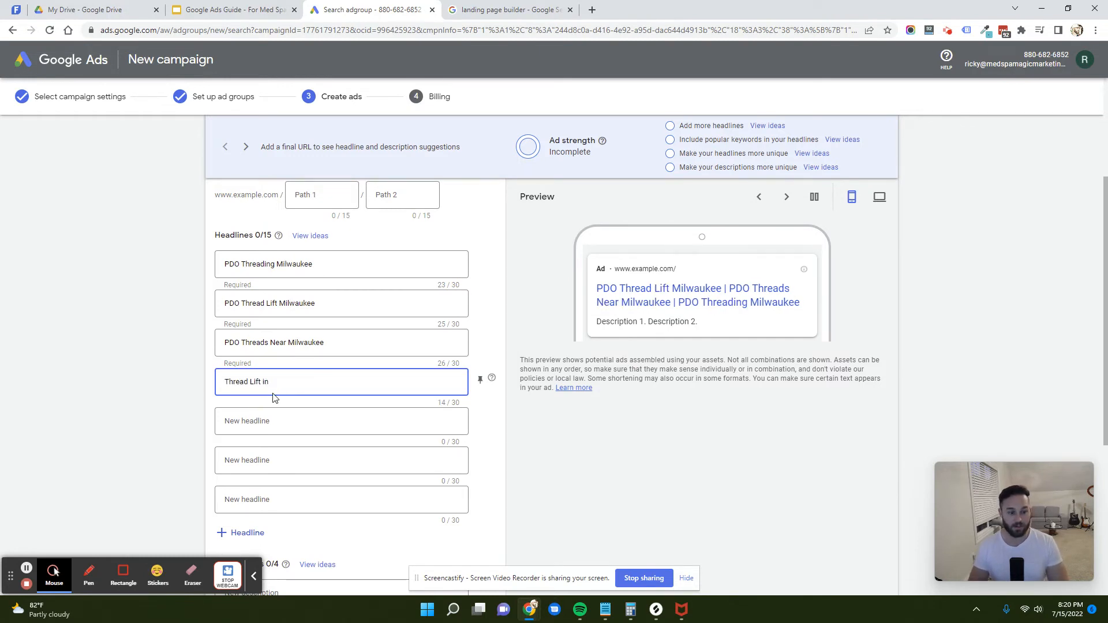
{"action": "type", "text": " Lift in"}
{"action": "right_click", "coordinate": [279, 383]}
{"action": "left_click", "coordinate": [324, 284]}
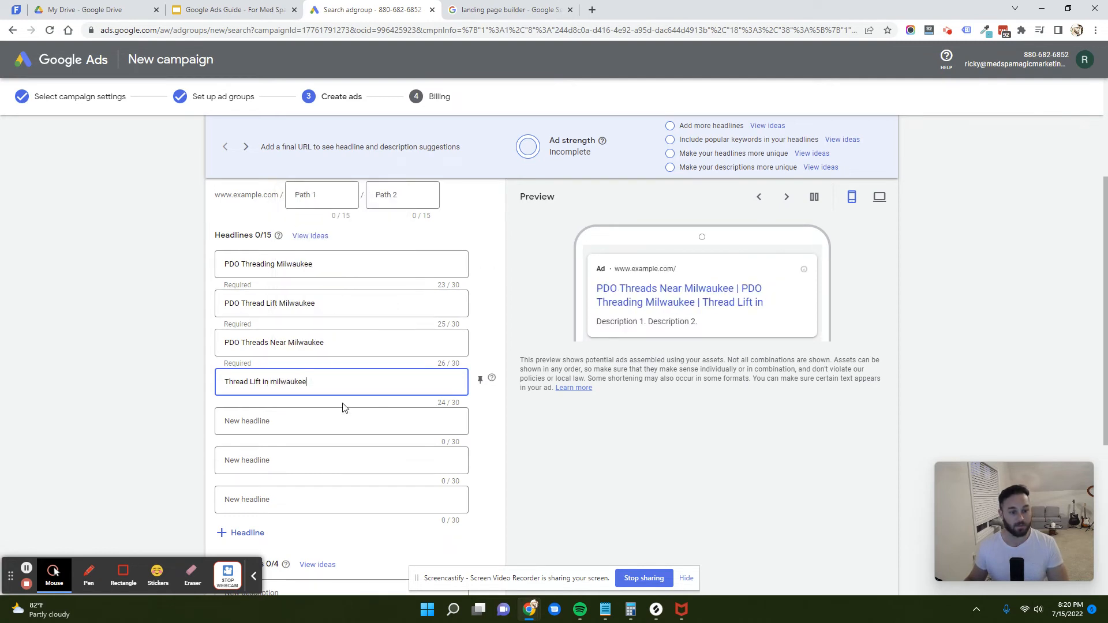
{"action": "left_click", "coordinate": [273, 383]}
{"action": "key", "text": "Delete"}
{"action": "type", "text": "M"}
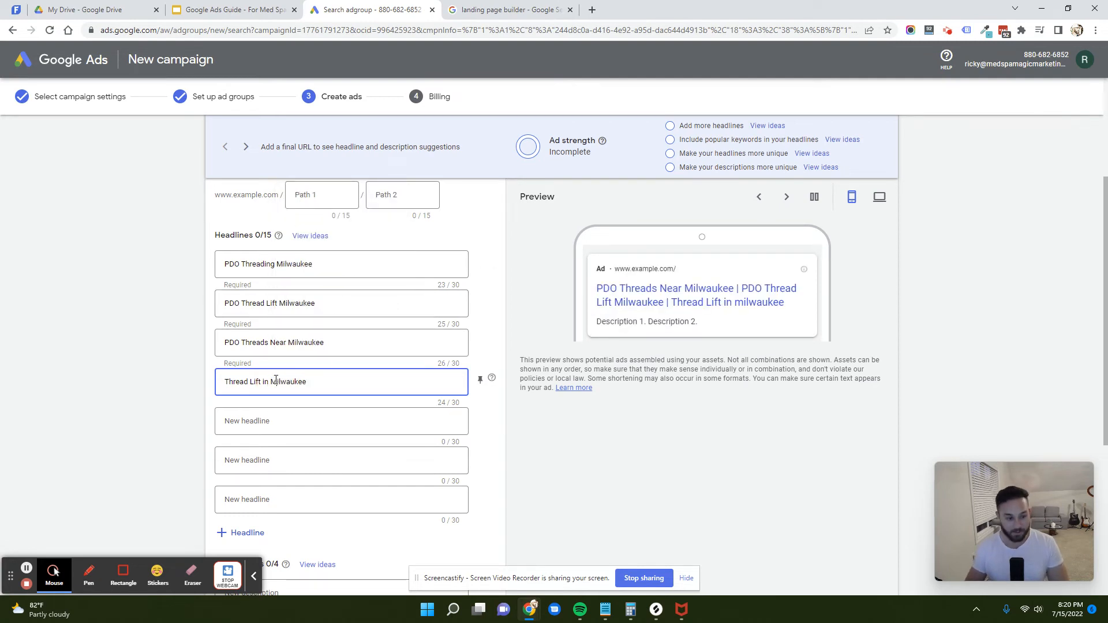
Look through the headline ideas, including the Benefits and Call to action examples, and close the suggestions.
{"action": "scroll", "coordinate": [667, 276], "scroll_direction": "up", "scroll_amount": 2}
{"action": "left_click", "coordinate": [745, 221]}
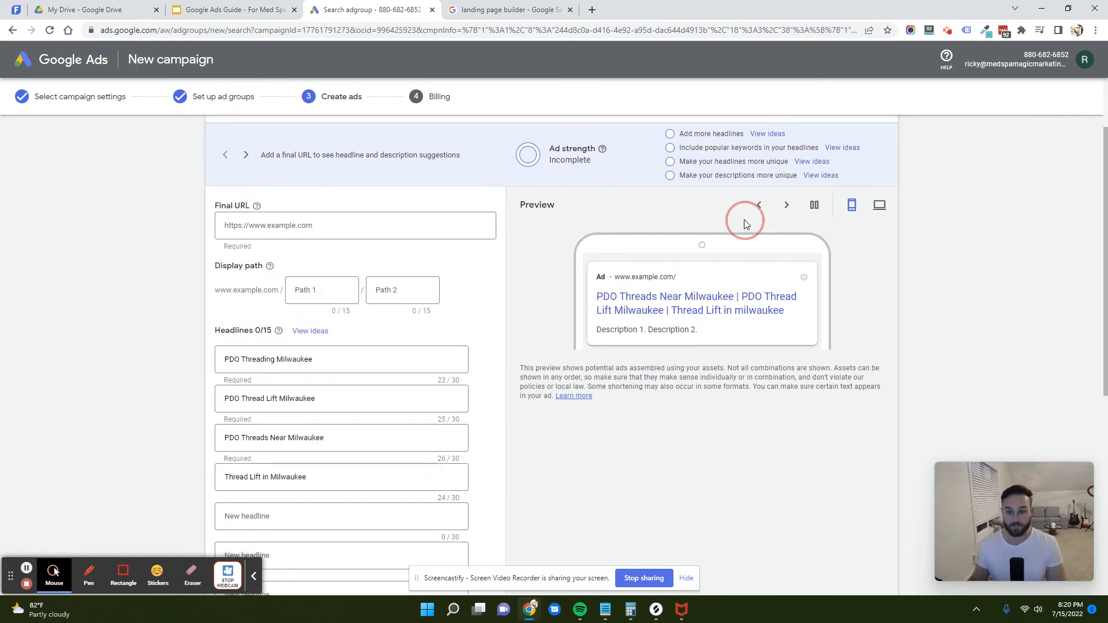
{"action": "left_click", "coordinate": [768, 134]}
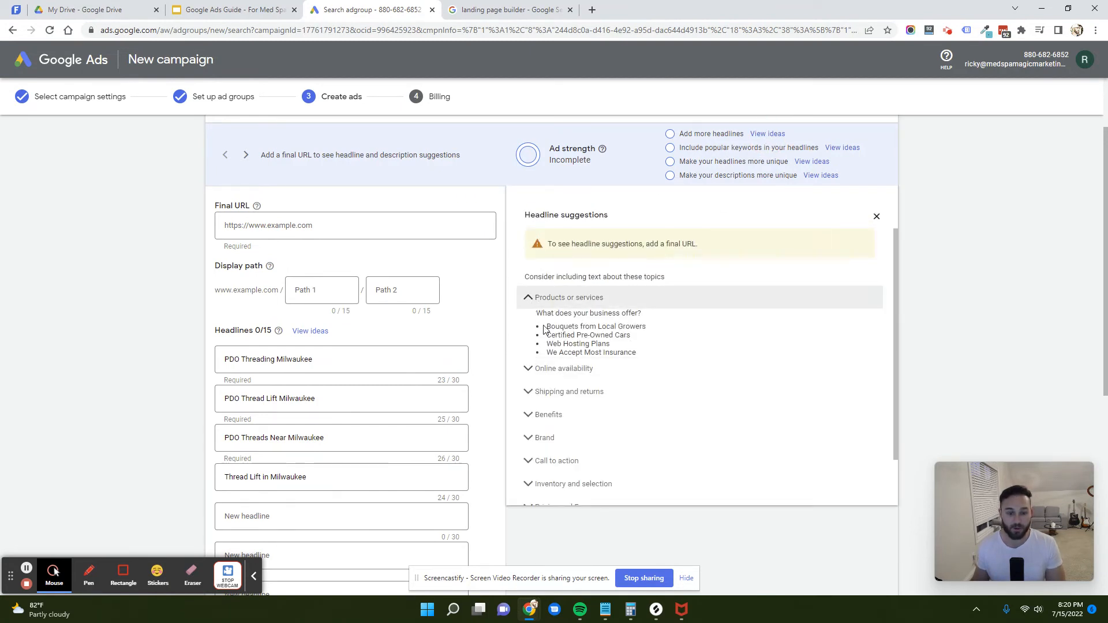
{"action": "left_click", "coordinate": [530, 378]}
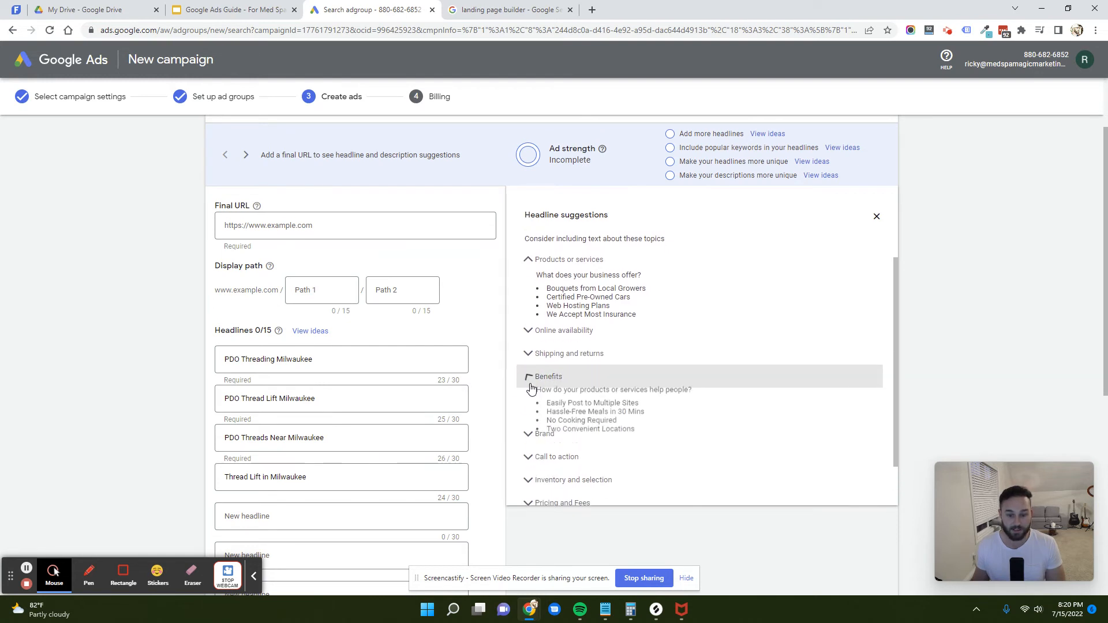
{"action": "left_click", "coordinate": [530, 377]}
{"action": "left_click", "coordinate": [528, 422]}
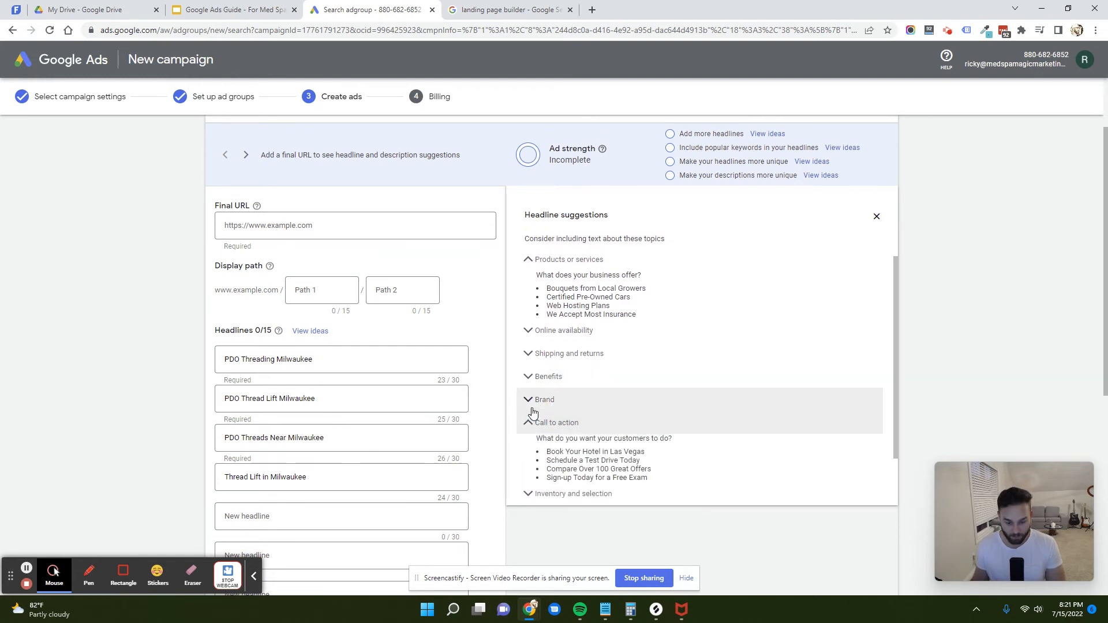
{"action": "left_click", "coordinate": [534, 422]}
{"action": "scroll", "coordinate": [535, 450], "scroll_direction": "down", "scroll_amount": 1}
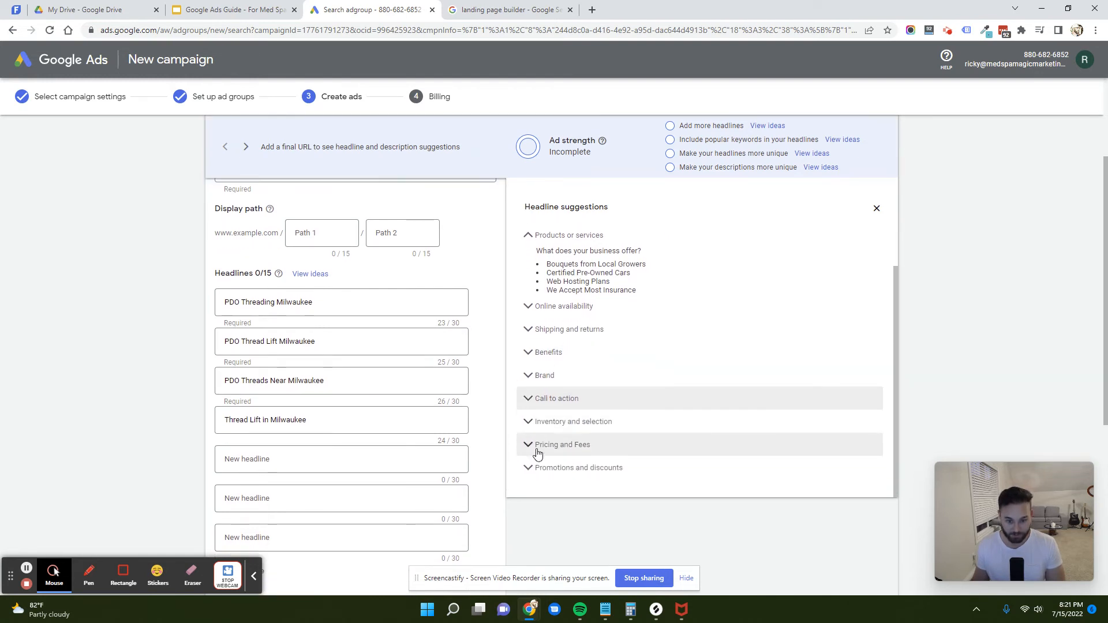
{"action": "left_click", "coordinate": [250, 460]}
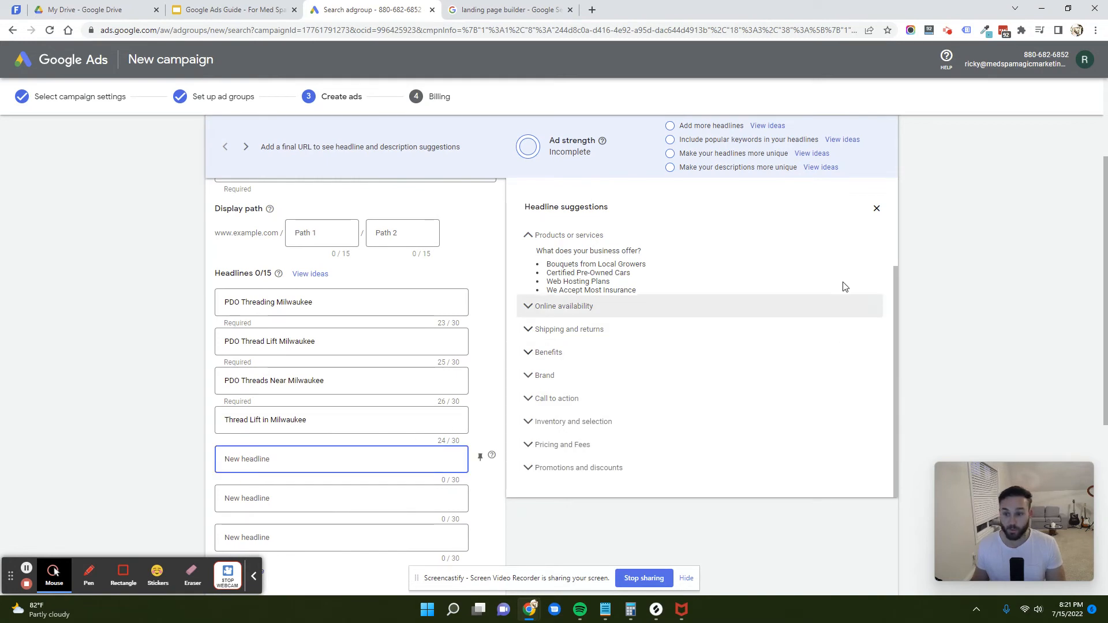
{"action": "left_click", "coordinate": [876, 209]}
Enter "$100 Off Your First Treatment" as the fifth headline.
{"action": "left_click", "coordinate": [295, 459]}
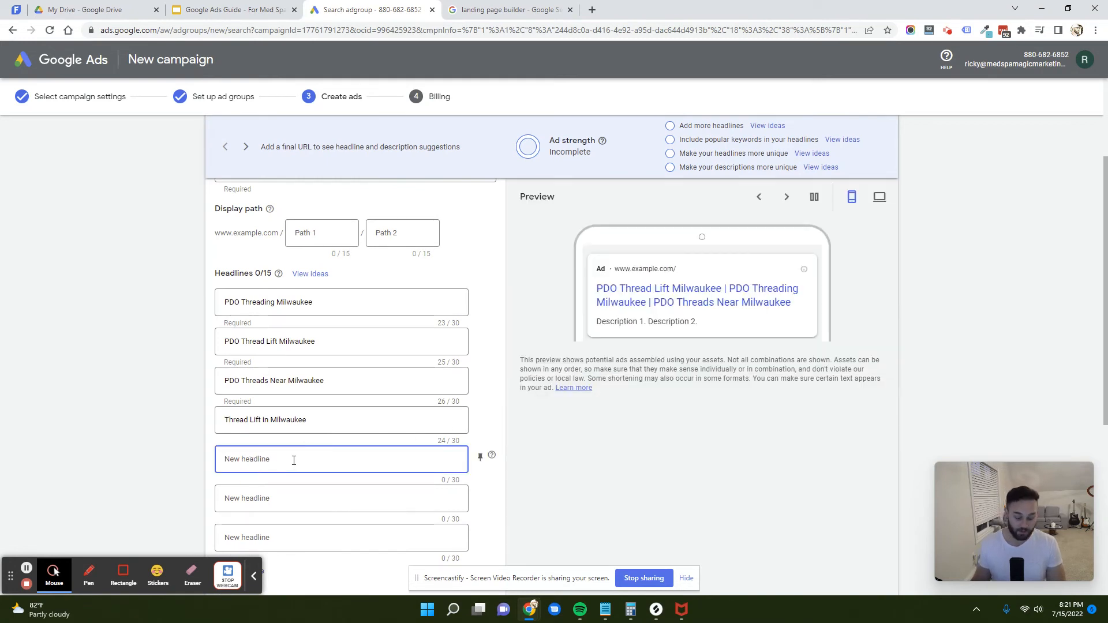
{"action": "type", "text": "$100 OF"}
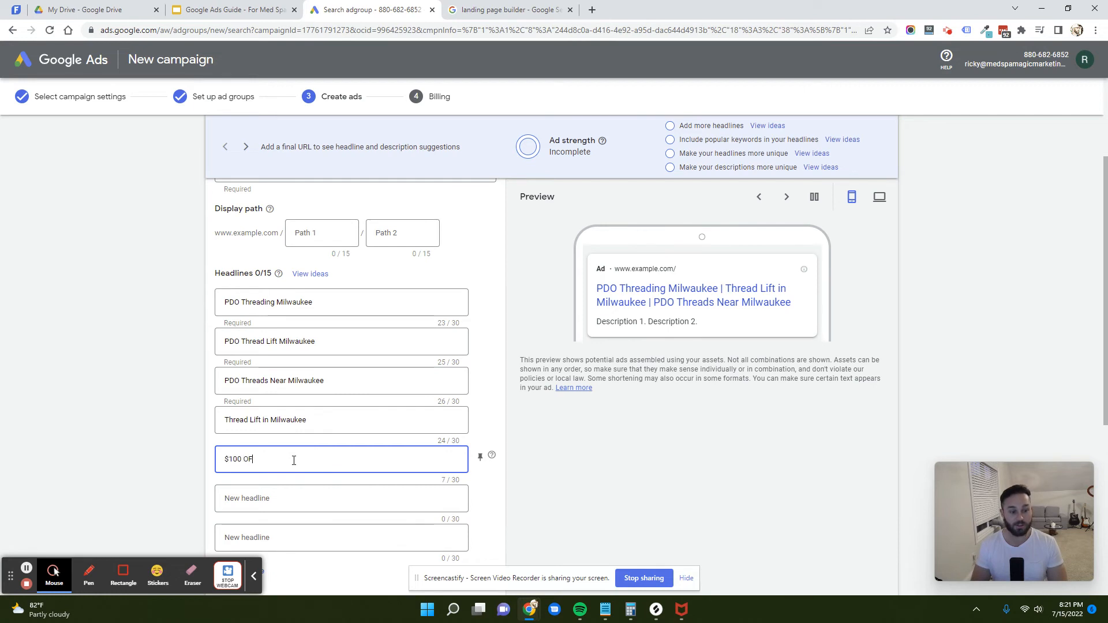
{"action": "type", "text": "f Your First S"}
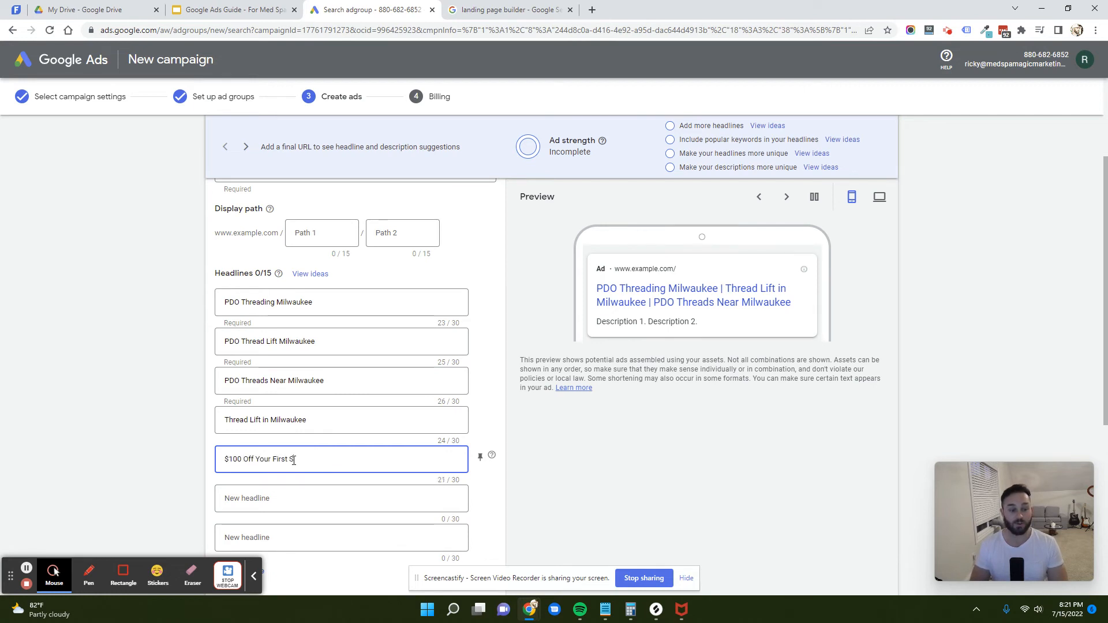
{"action": "key", "text": "BackSpace"}
{"action": "key", "text": "BackSpace"}
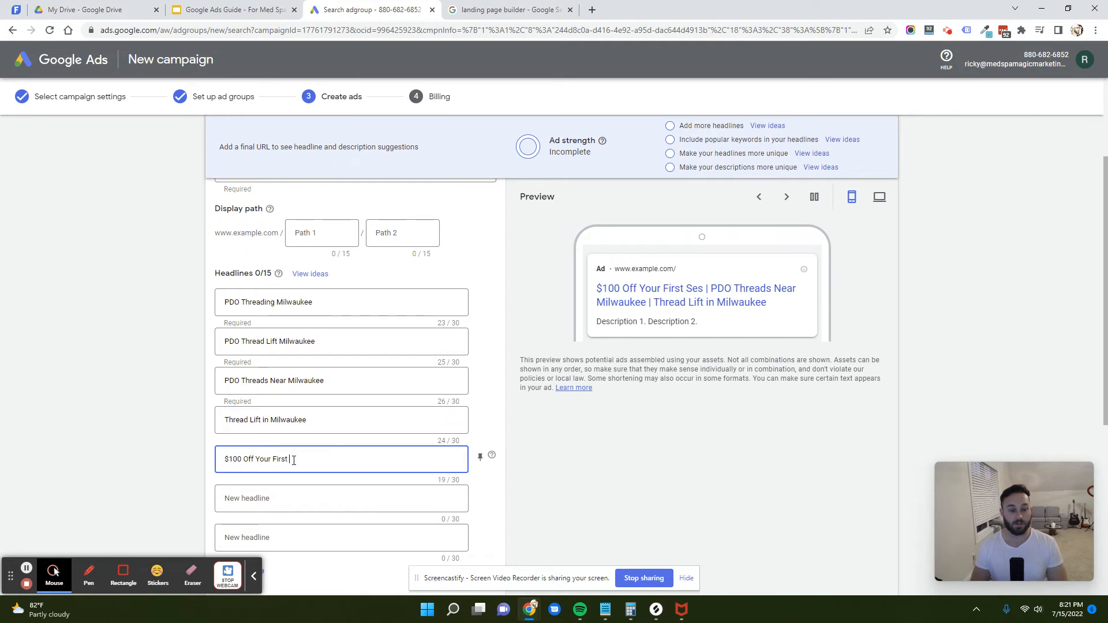
{"action": "type", "text": "Treatm"}
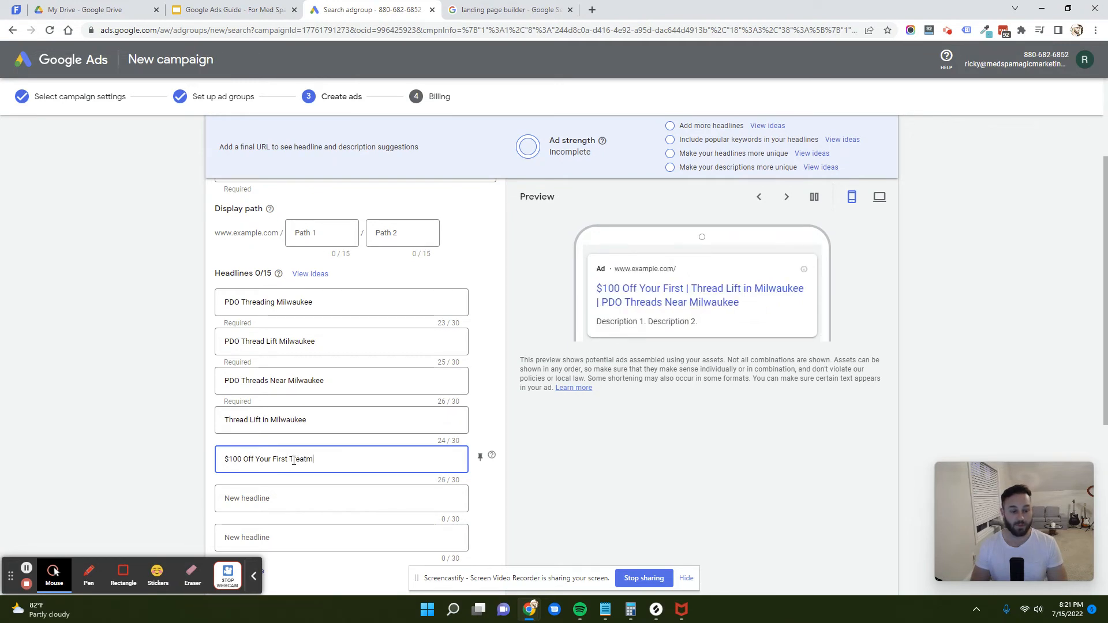
{"action": "type", "text": "ent"}
Enter "Rated #1 Med Spa in Milwaukee" as the sixth headline, pasting the city name and capitalizing it.
{"action": "left_click", "coordinate": [305, 496]}
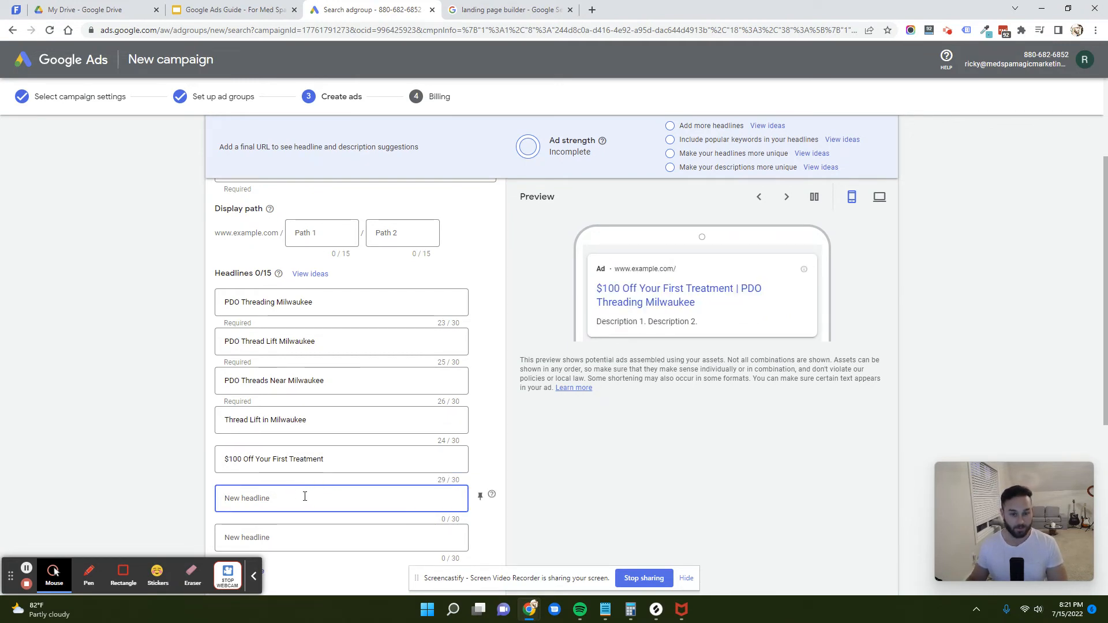
{"action": "type", "text": "Ra"}
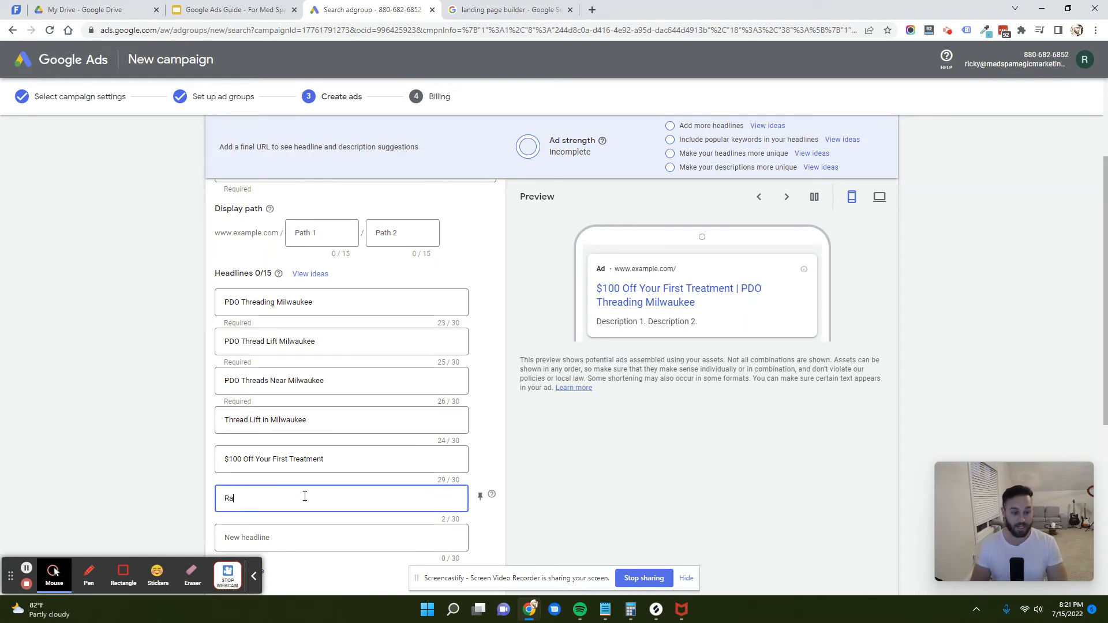
{"action": "type", "text": "ted $"}
{"action": "key", "text": "BackSpace"}
{"action": "type", "text": "#"}
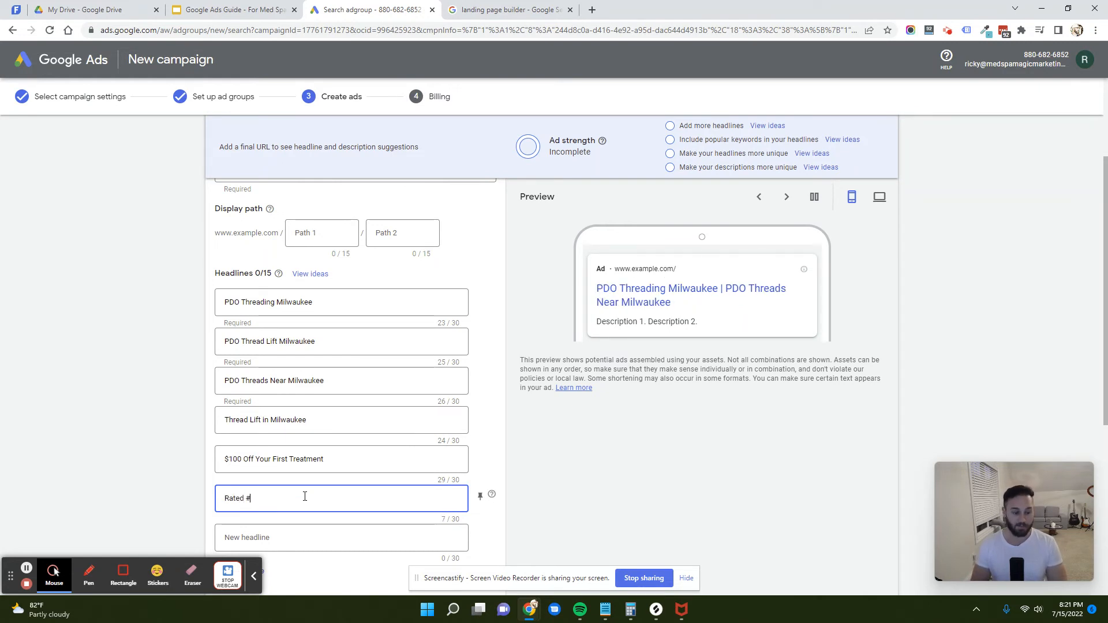
{"action": "type", "text": "1 M"}
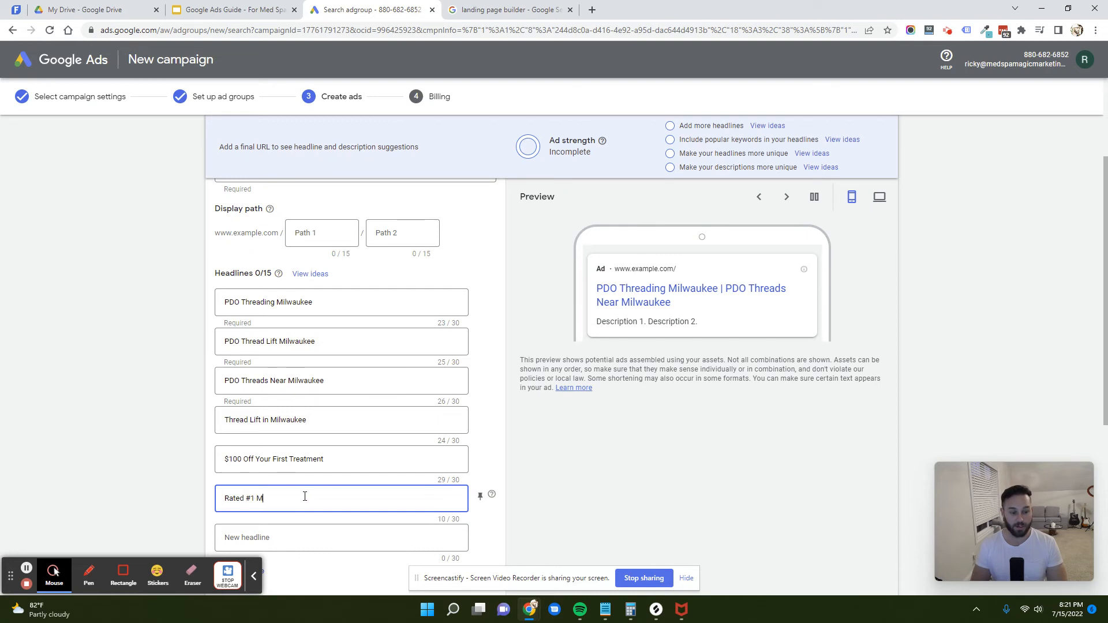
{"action": "type", "text": "ed Spa"}
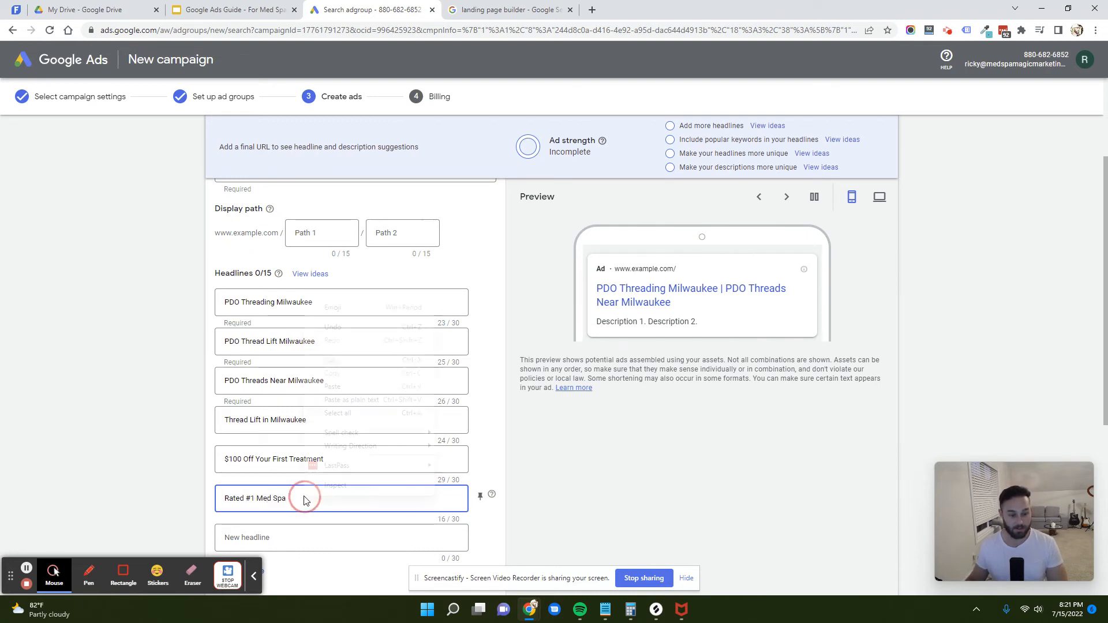
{"action": "right_click", "coordinate": [304, 496]}
{"action": "left_click", "coordinate": [376, 385]}
{"action": "left_click_drag", "start_coordinate": [288, 498], "coordinate": [292, 497]}
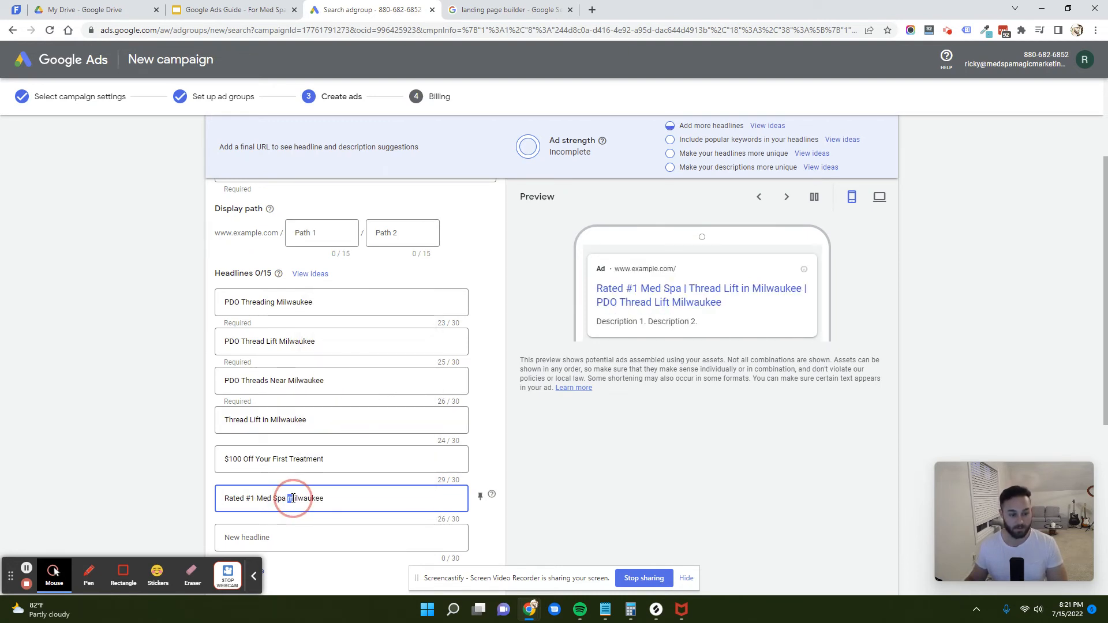
{"action": "type", "text": "Mi"}
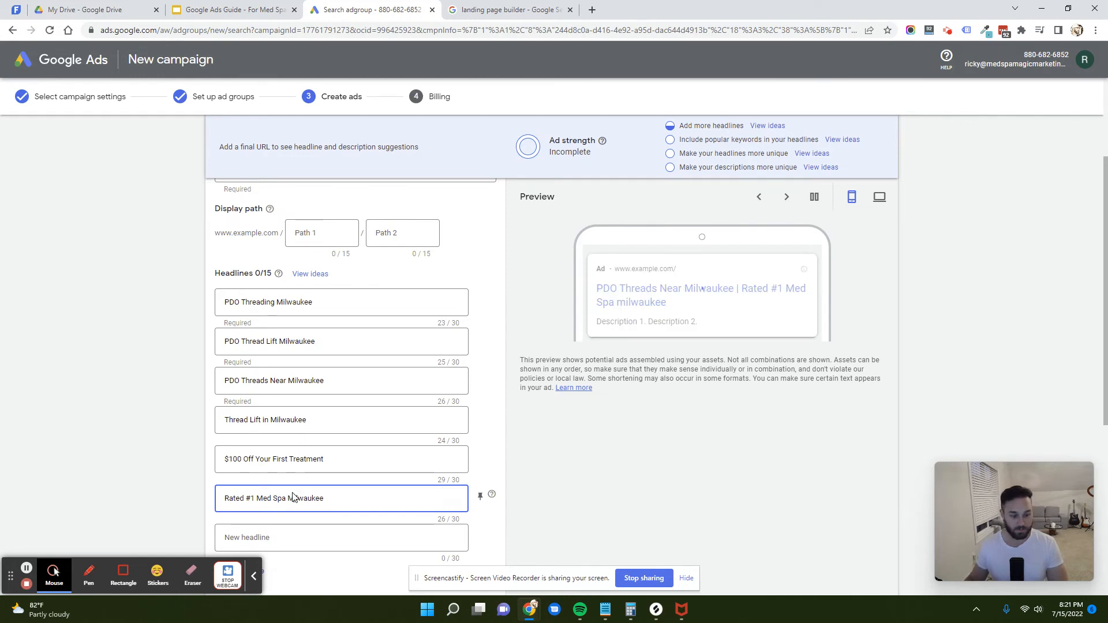
{"action": "left_click", "coordinate": [289, 498]}
{"action": "type", "text": "in"}
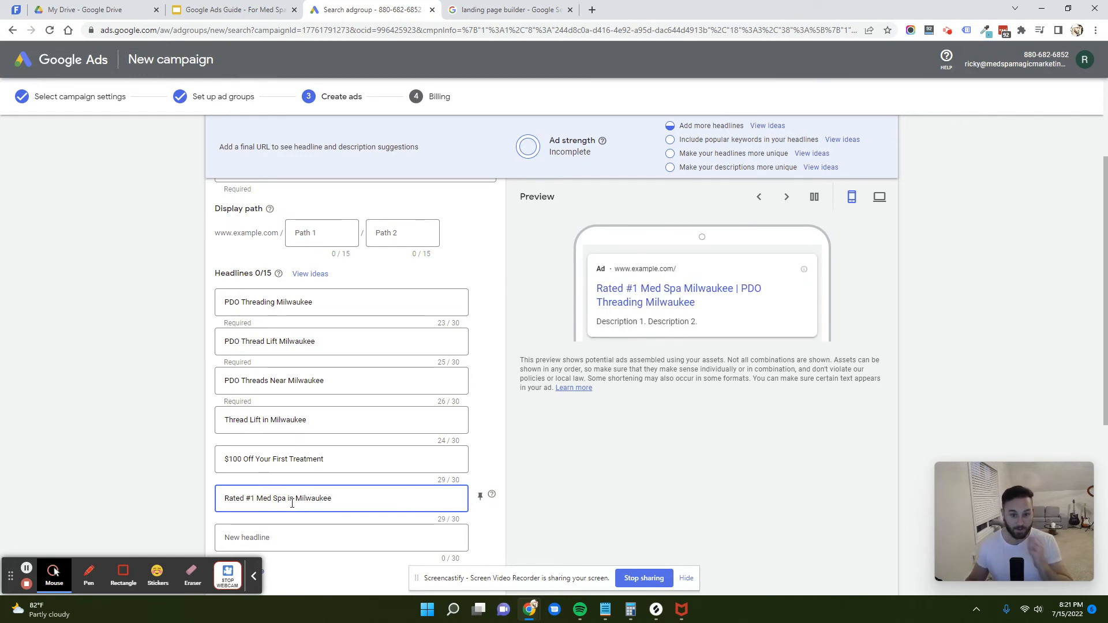
Enter "Get $100 Off This Month Only" as the seventh headline, dropping the initial limited-time wording.
{"action": "left_click", "coordinate": [296, 538]}
{"action": "scroll", "coordinate": [329, 393], "scroll_direction": "up", "scroll_amount": 2}
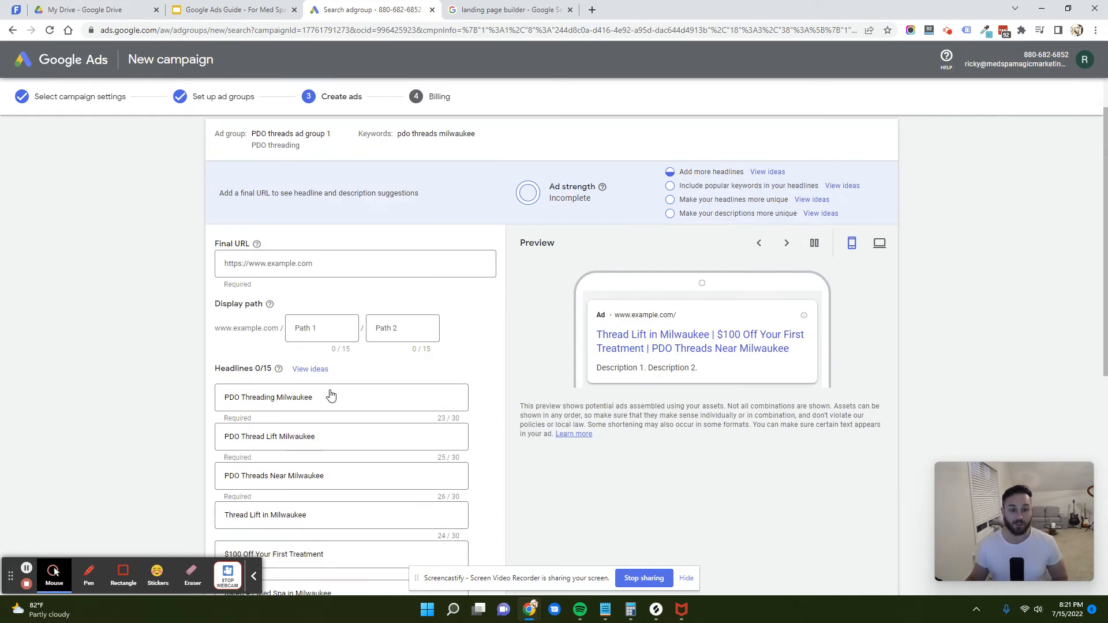
{"action": "scroll", "coordinate": [359, 470], "scroll_direction": "down", "scroll_amount": 3}
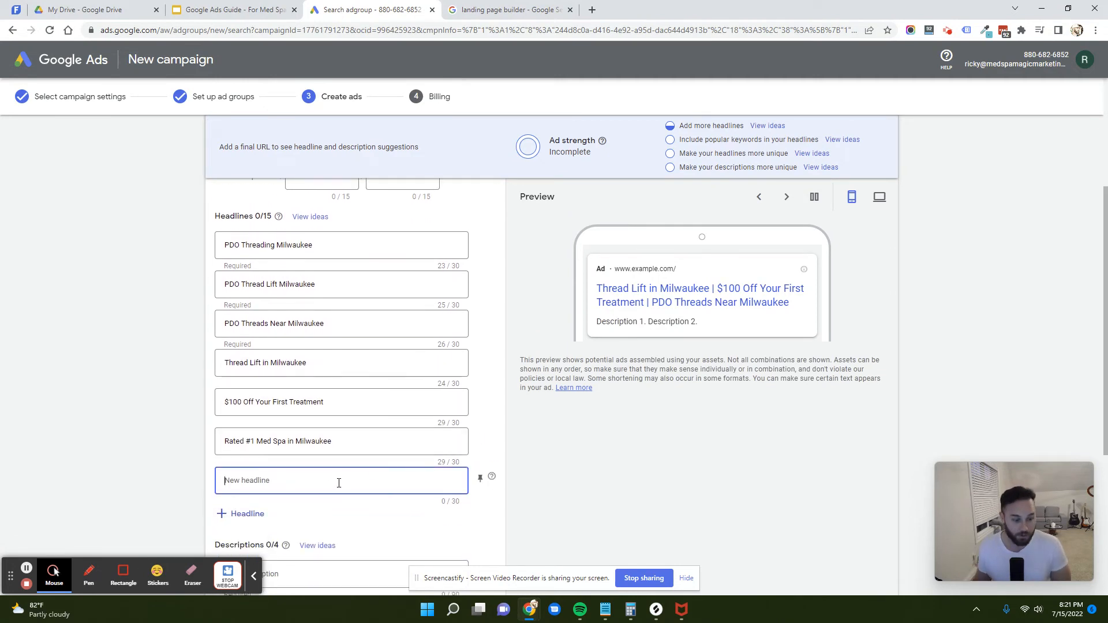
{"action": "type", "text": "Get"}
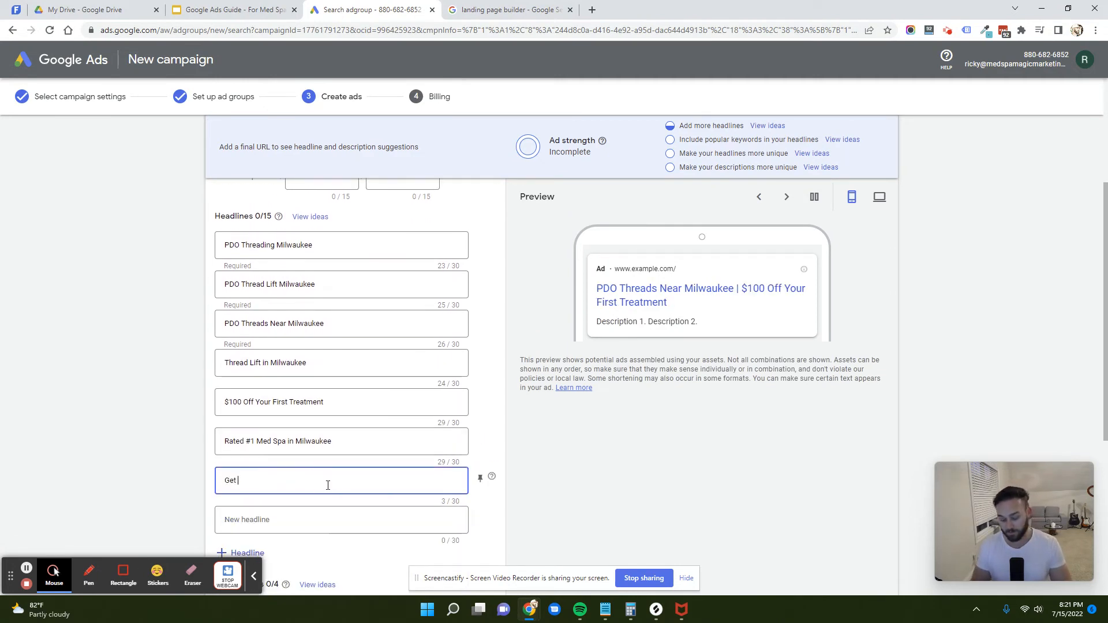
{"action": "type", "text": "0 O"}
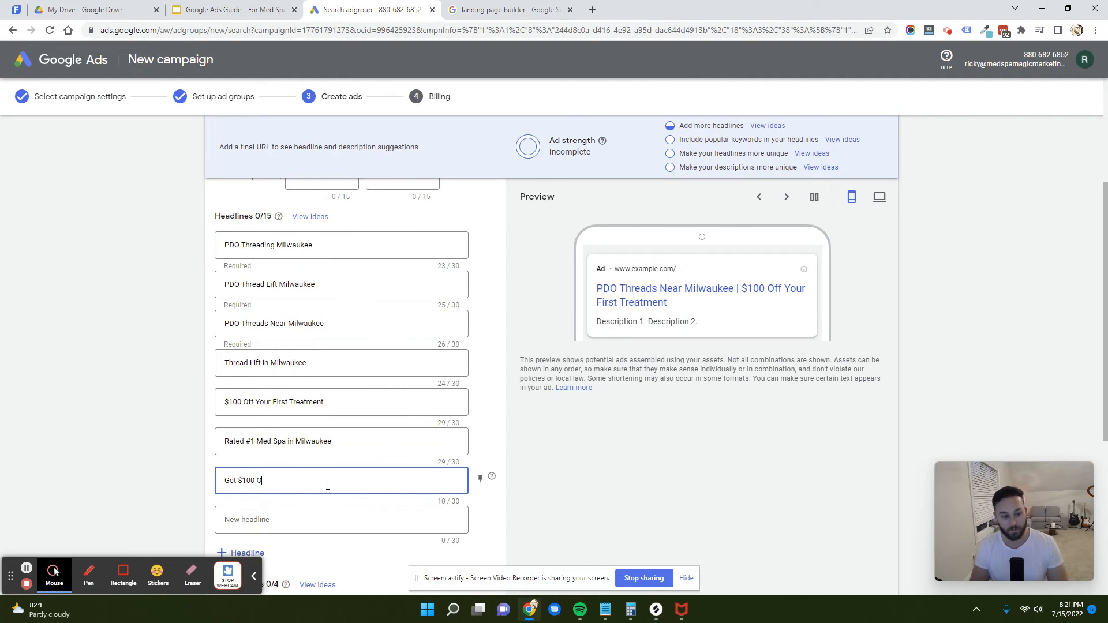
{"action": "type", "text": "ff For a LimiteD"}
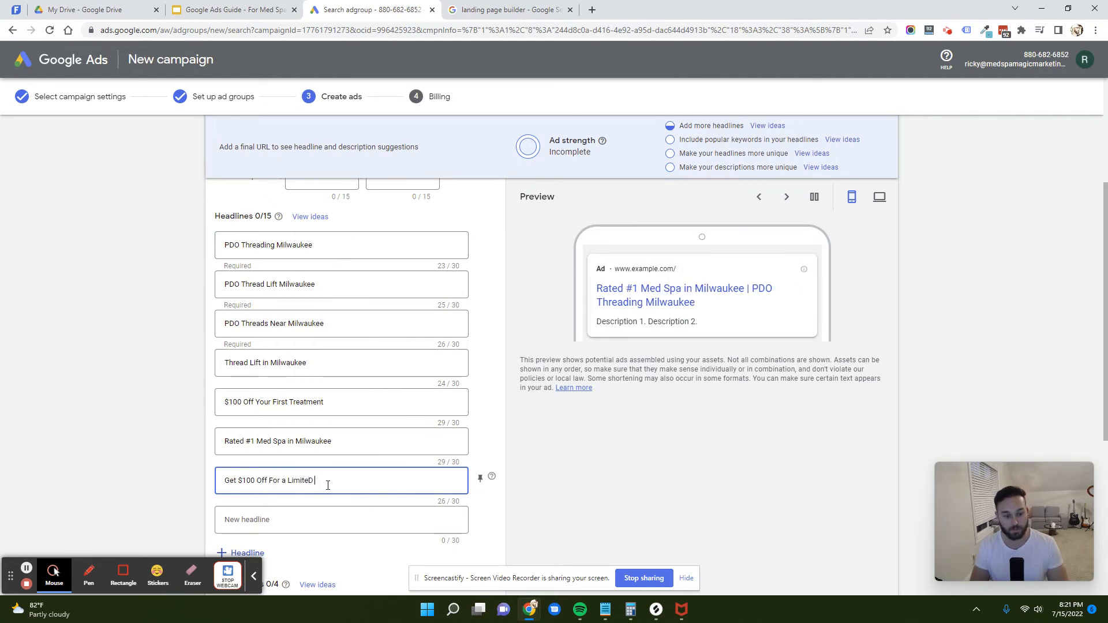
{"action": "key", "text": "BackSpace"}
{"action": "type", "text": "d Time"}
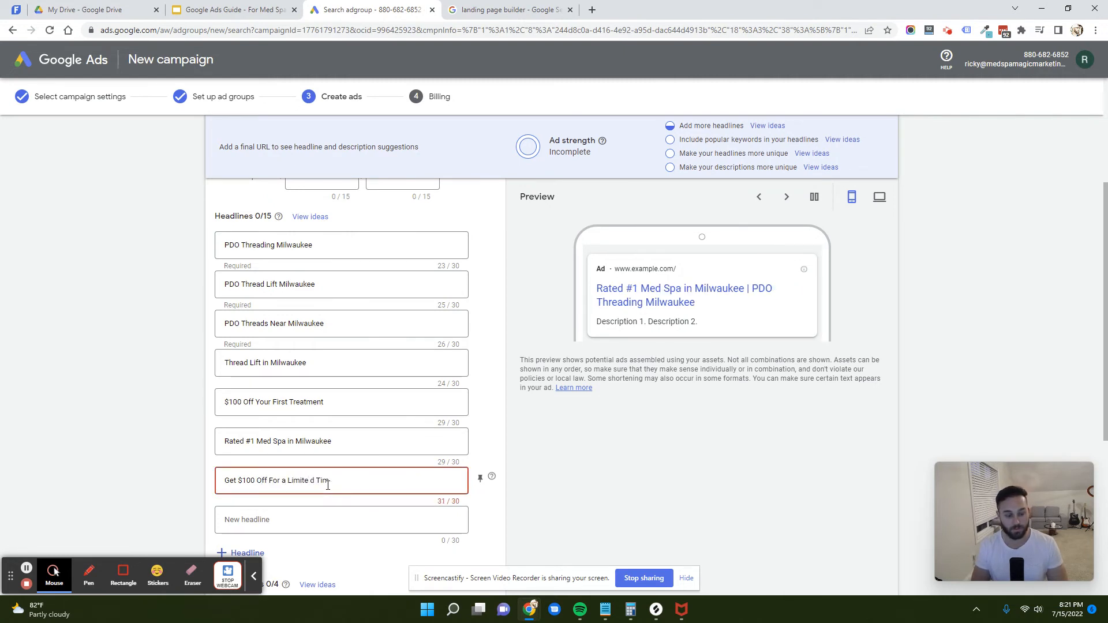
{"action": "key", "text": "BackSpace"}
{"action": "key", "text": "BackSpace"}
{"action": "key", "text": "BackSpace"}
{"action": "key", "text": "BackSpace"}
{"action": "key", "text": "BackSpace"}
{"action": "key", "text": "BackSpace"}
{"action": "key", "text": "BackSpace"}
{"action": "key", "text": "BackSpace"}
{"action": "key", "text": "BackSpace"}
{"action": "key", "text": "BackSpace"}
{"action": "key", "text": "BackSpace"}
{"action": "key", "text": "BackSpace"}
{"action": "key", "text": "BackSpace"}
{"action": "key", "text": "BackSpace"}
{"action": "key", "text": "BackSpace"}
{"action": "key", "text": "BackSpace"}
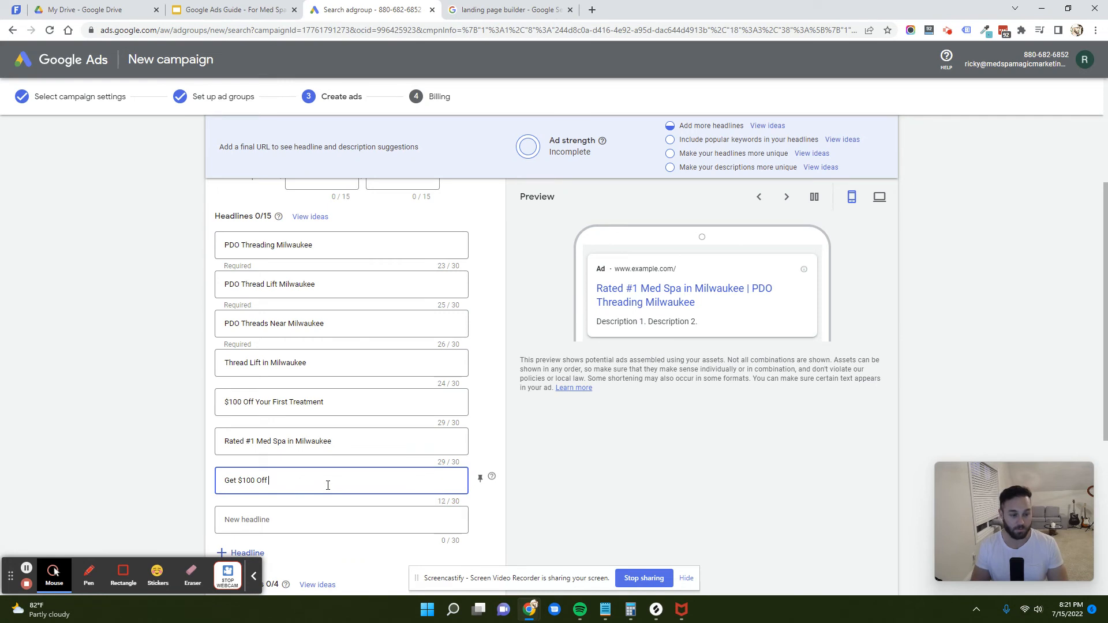
{"action": "type", "text": "This Mon"}
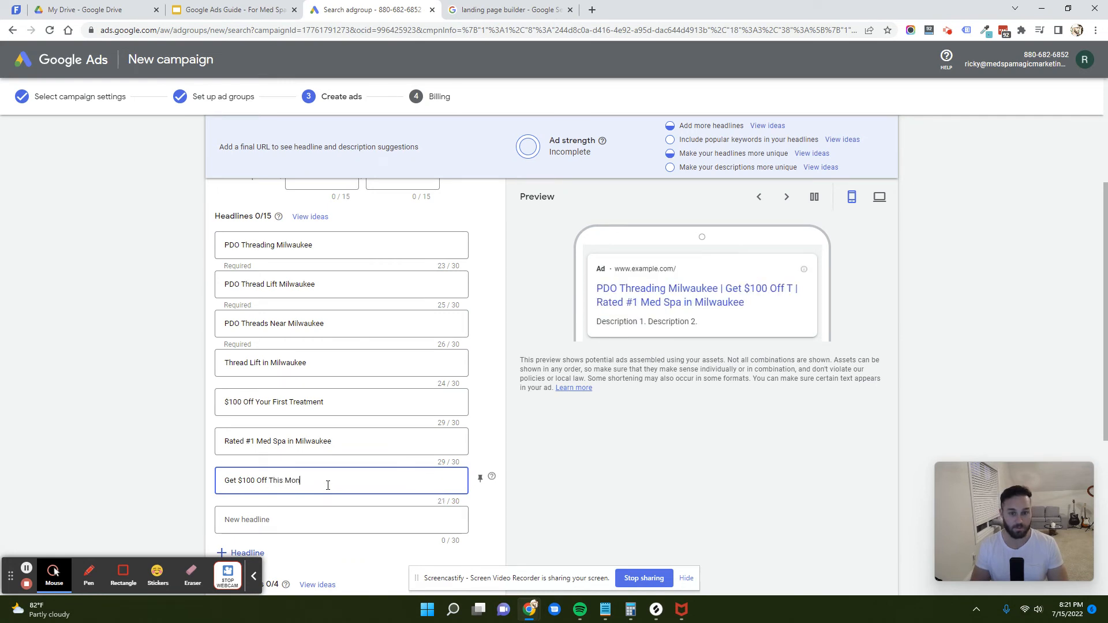
{"action": "type", "text": "th Only"}
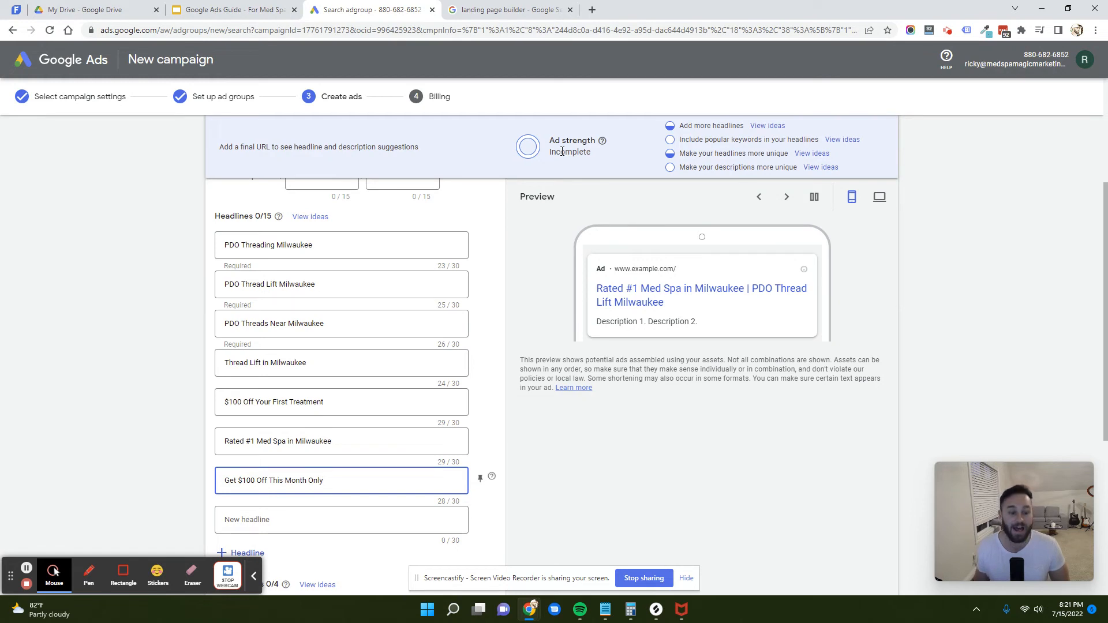
{"action": "left_click", "coordinate": [649, 513]}
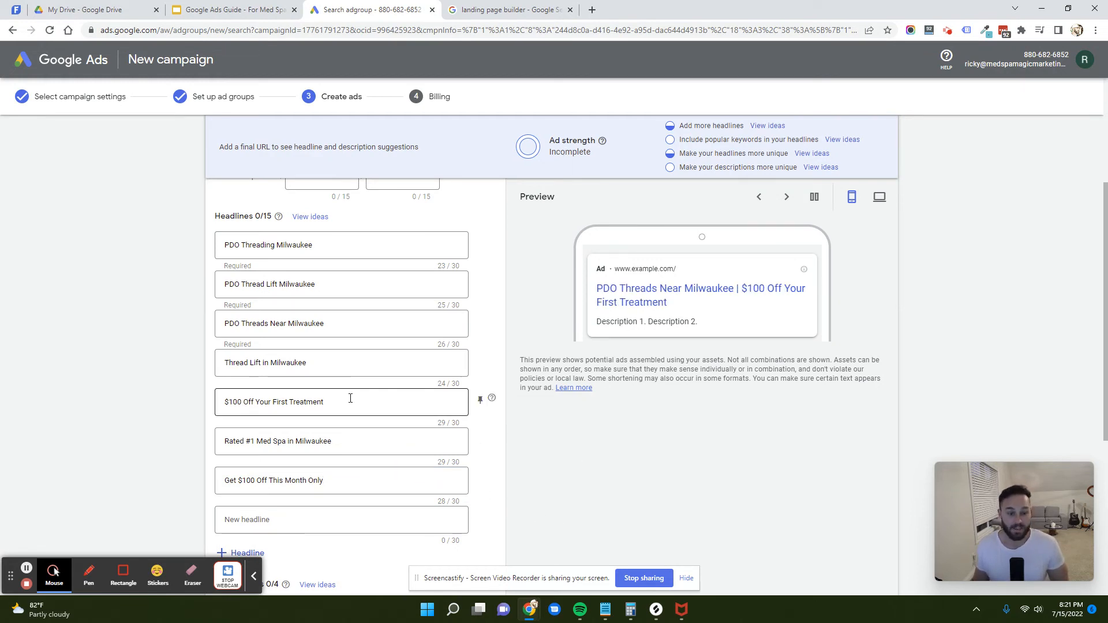
Pin the first four headlines, the PDO and thread lift Milwaukee ones, to show only in position 1.
{"action": "scroll", "coordinate": [337, 298], "scroll_direction": "up", "scroll_amount": 1}
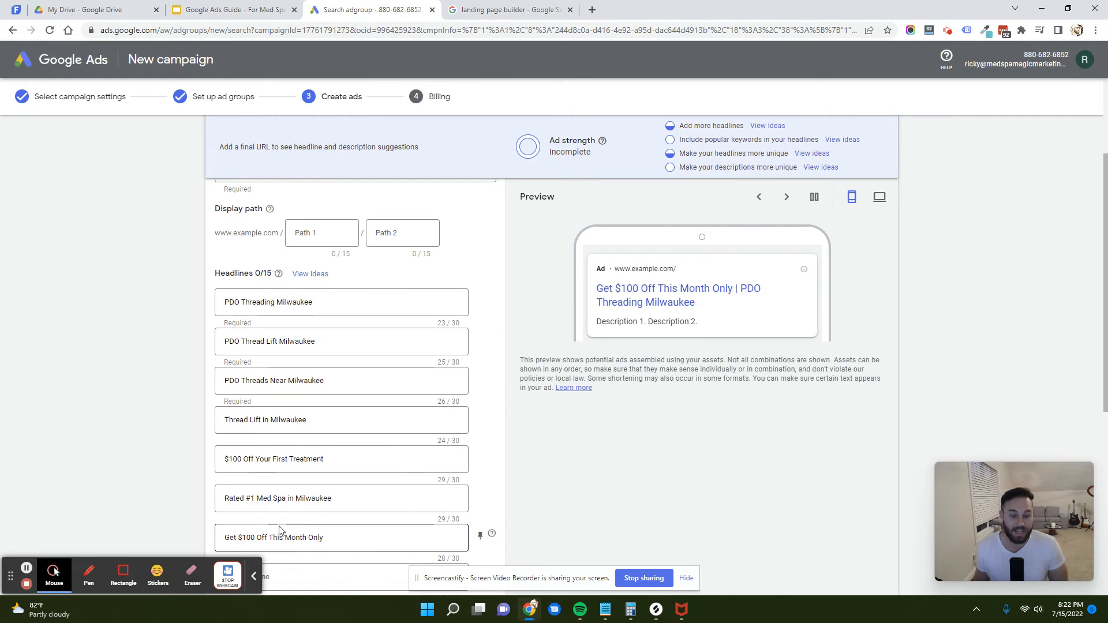
{"action": "scroll", "coordinate": [346, 496], "scroll_direction": "down", "scroll_amount": 1}
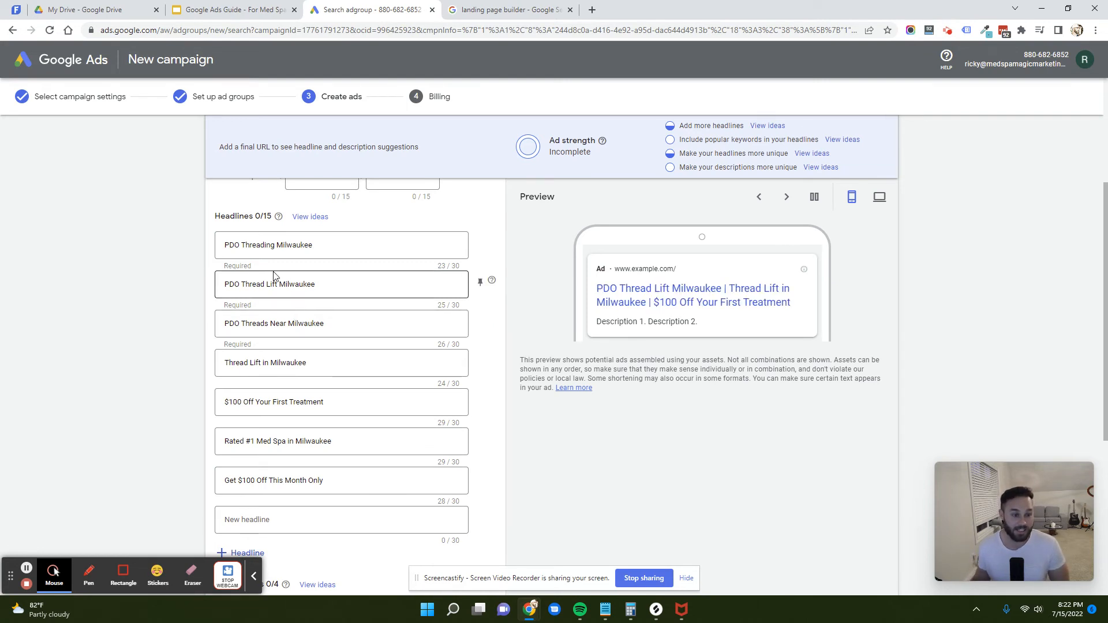
{"action": "left_click", "coordinate": [242, 284]}
{"action": "left_click", "coordinate": [246, 323]}
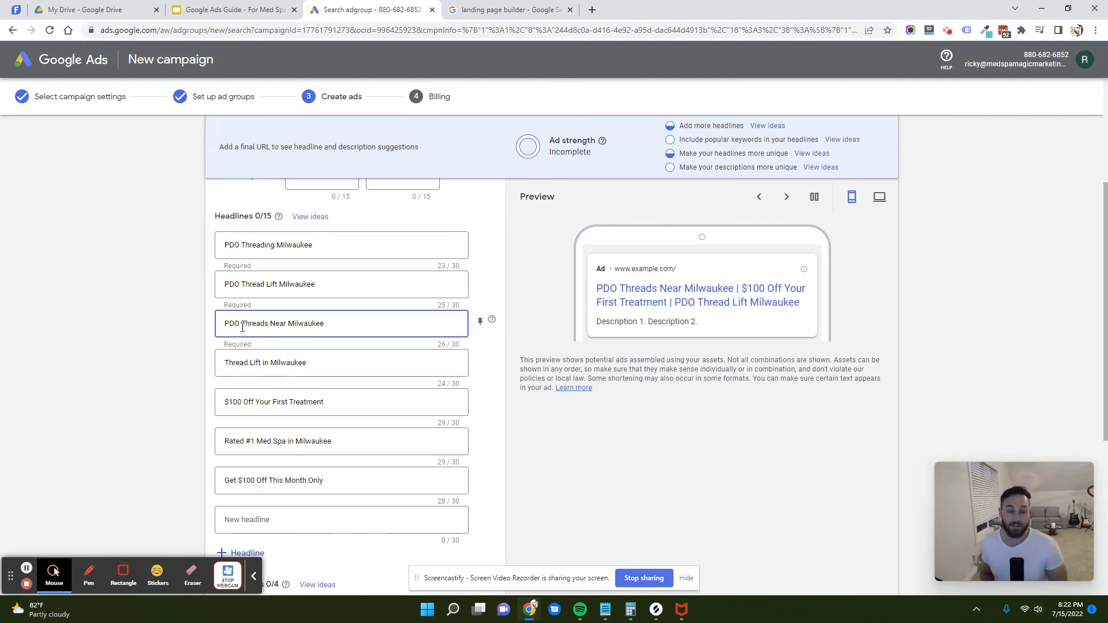
{"action": "left_click", "coordinate": [479, 322]}
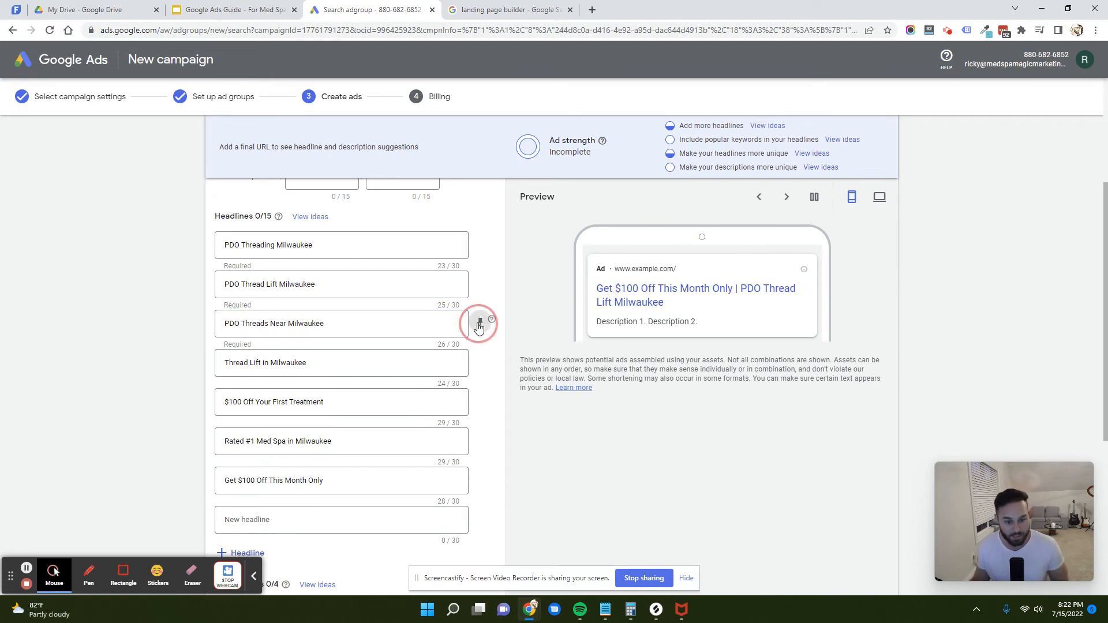
{"action": "left_click", "coordinate": [577, 170]}
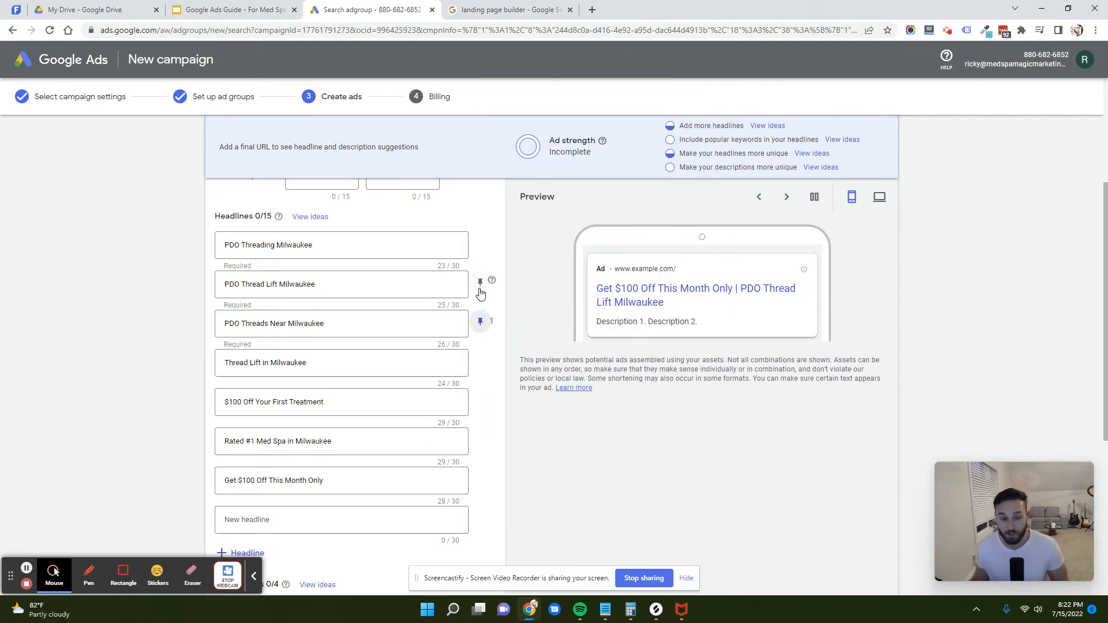
{"action": "left_click", "coordinate": [479, 282]}
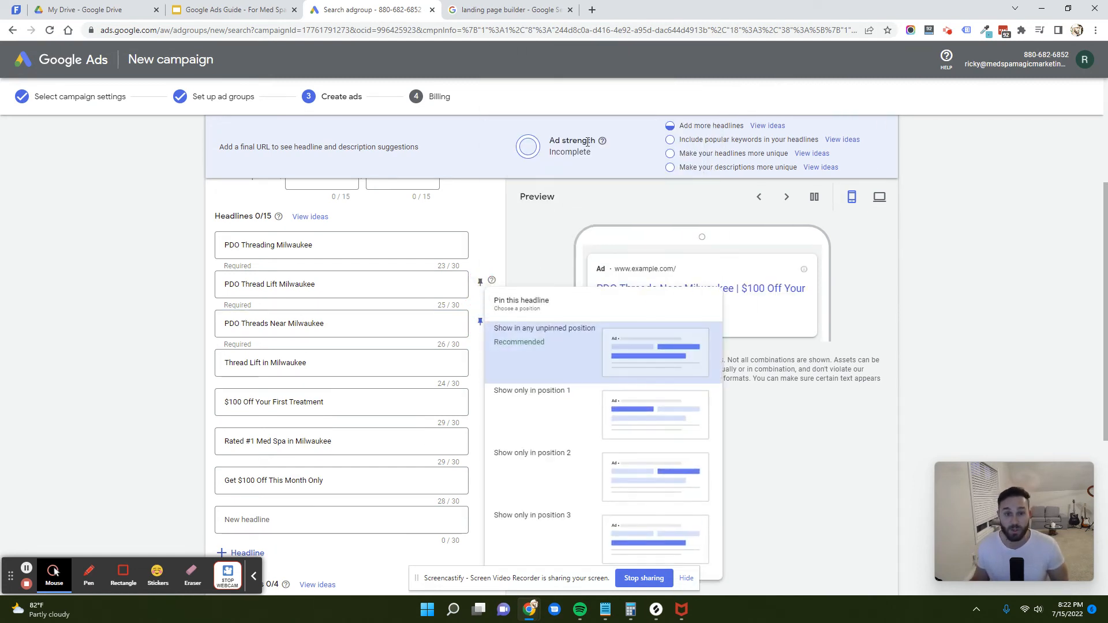
{"action": "left_click", "coordinate": [594, 397]}
{"action": "left_click", "coordinate": [480, 243]}
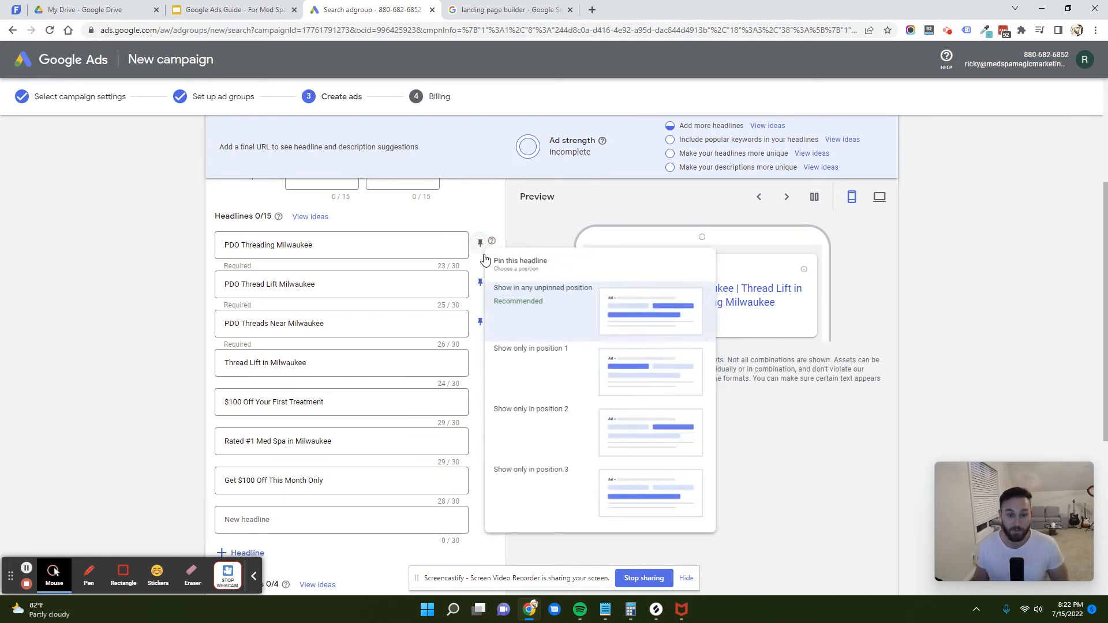
{"action": "left_click", "coordinate": [564, 378]}
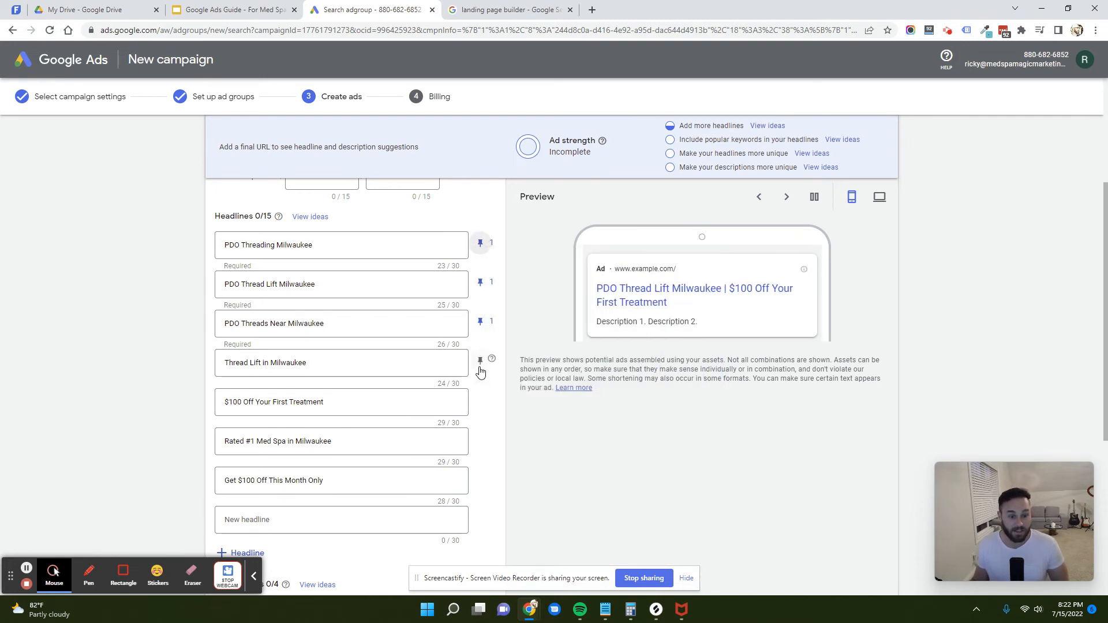
{"action": "left_click", "coordinate": [480, 361]}
{"action": "left_click", "coordinate": [555, 257]}
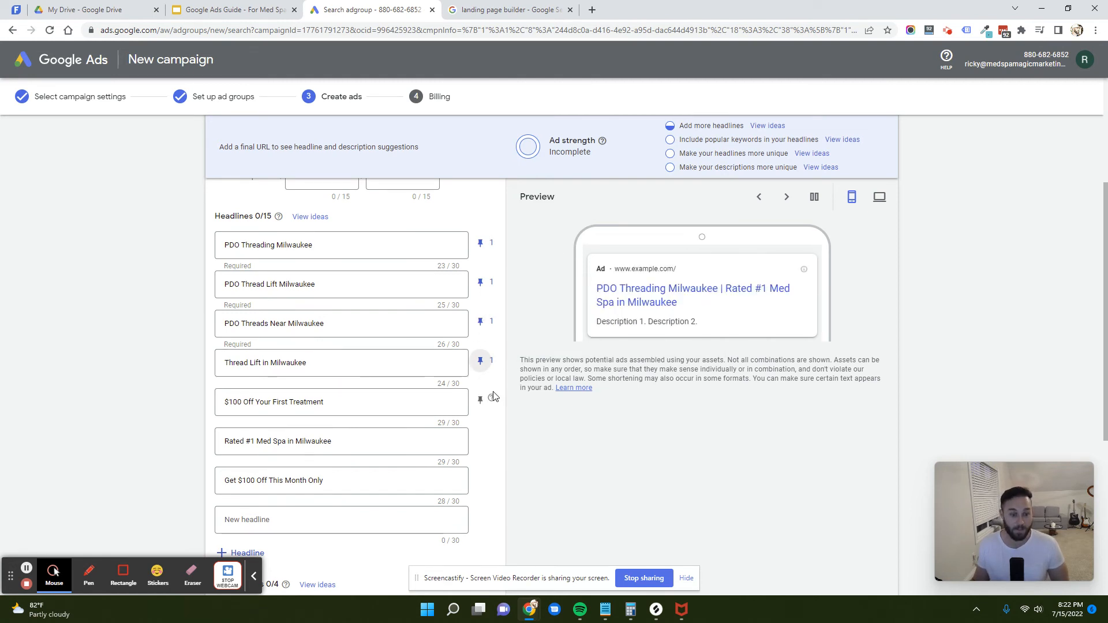
Pin the "$100 Off Your First Treatment" and "Get $100 Off This Month Only" headlines to show only in position 2.
{"action": "left_click", "coordinate": [482, 405]}
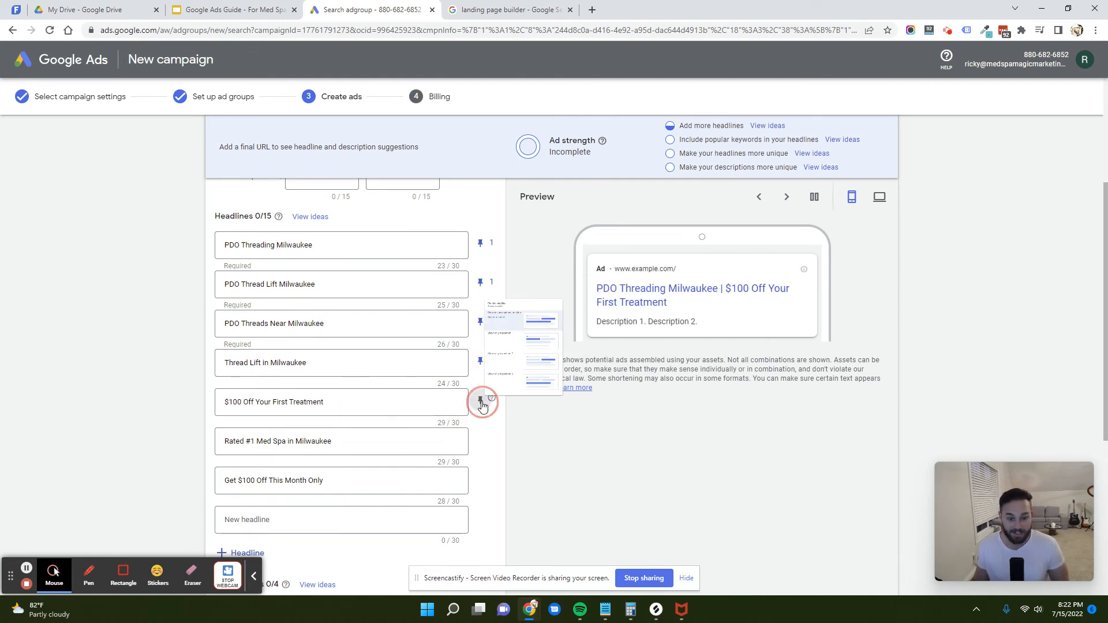
{"action": "left_click", "coordinate": [569, 273]}
{"action": "left_click", "coordinate": [479, 480]}
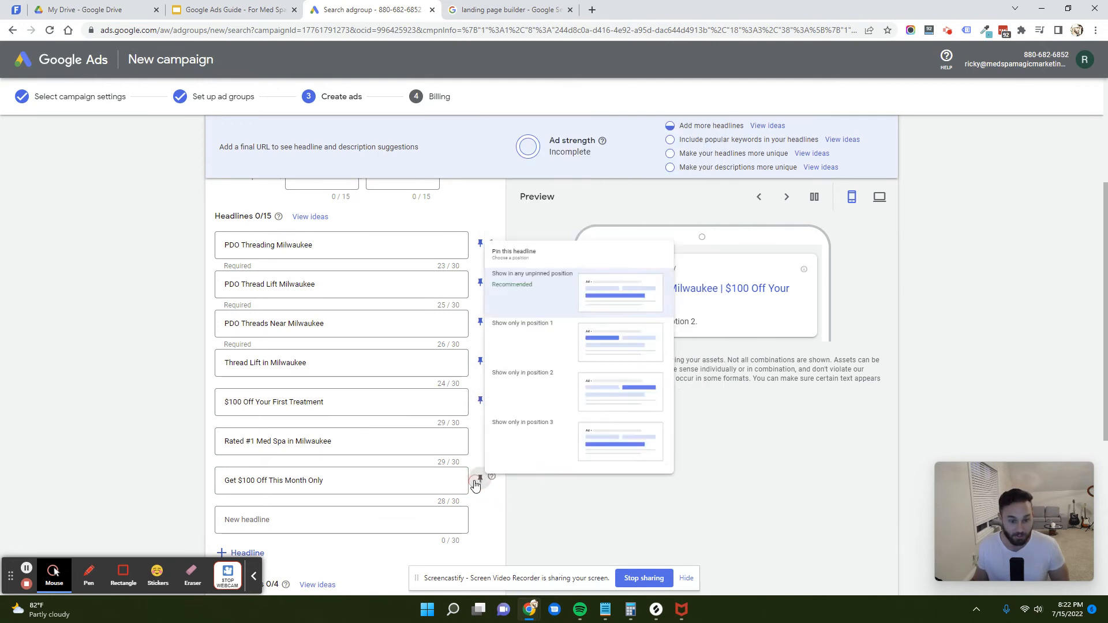
{"action": "left_click", "coordinate": [569, 378]}
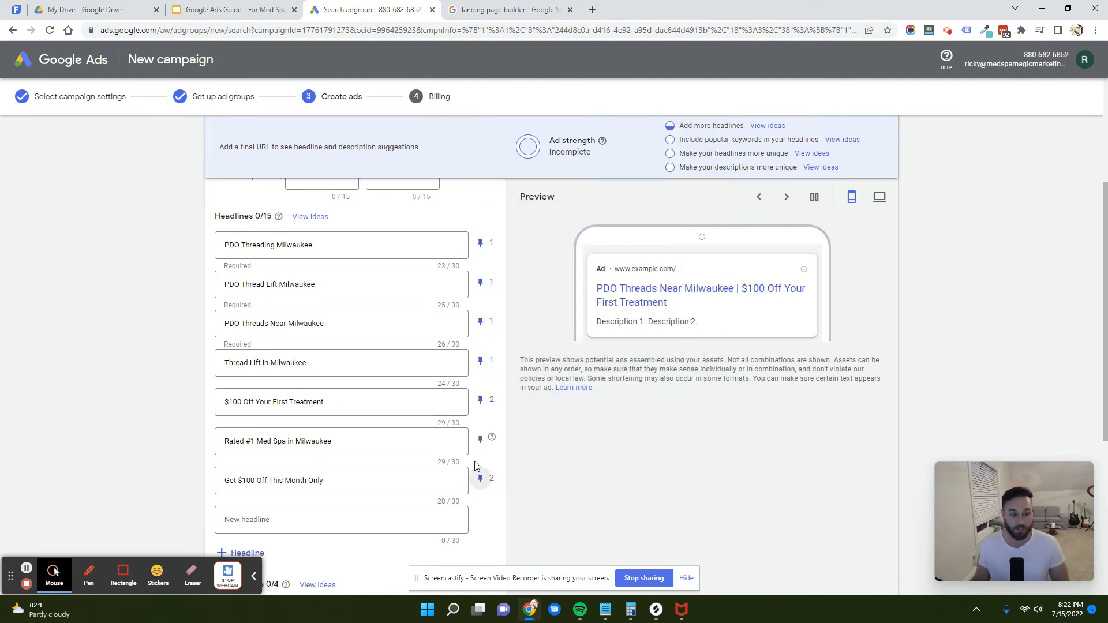
Enter "Milwaukee Med Spa" as the eighth headline, capitalizing the city name.
{"action": "left_click", "coordinate": [312, 518]}
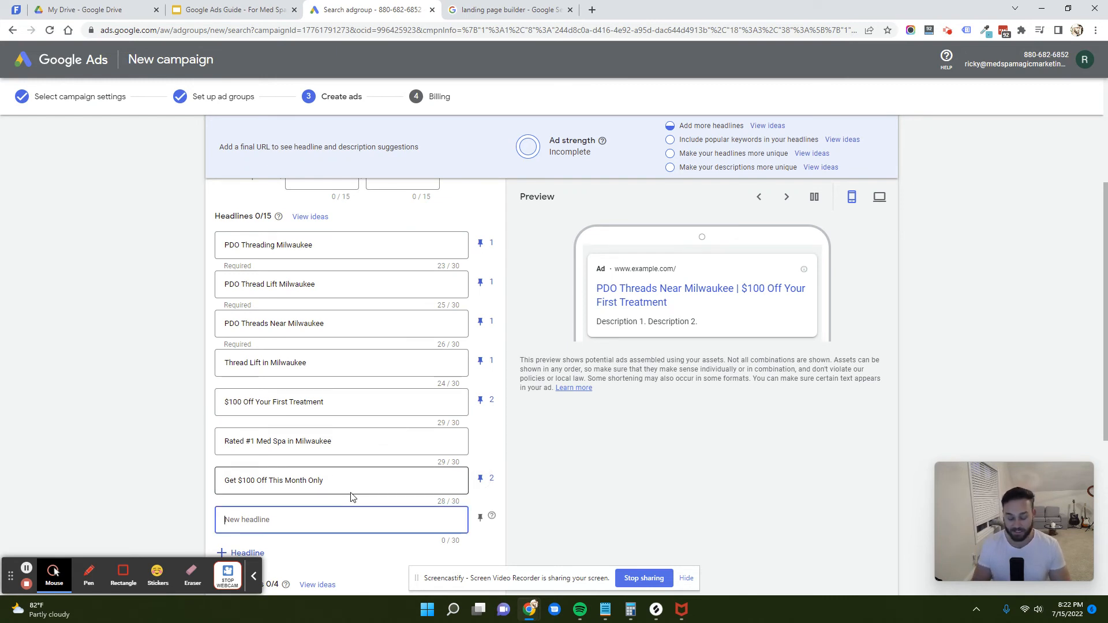
{"action": "type", "text": "Mil"}
{"action": "key", "text": "BackSpace"}
{"action": "type", "text": "milwaukee"}
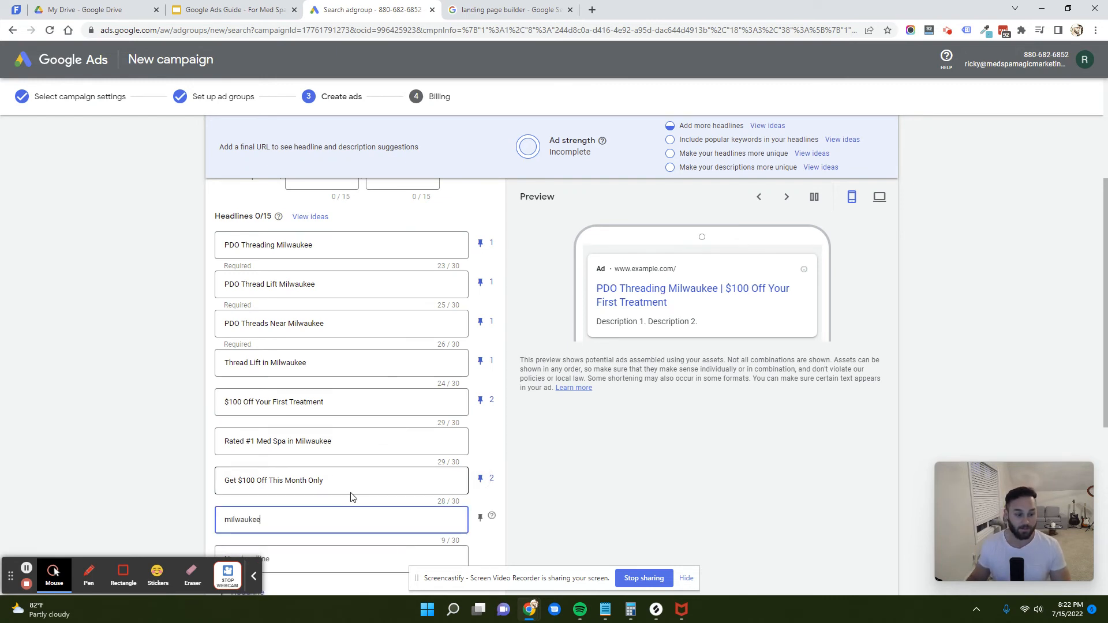
{"action": "left_click_drag", "start_coordinate": [231, 525], "coordinate": [211, 525]}
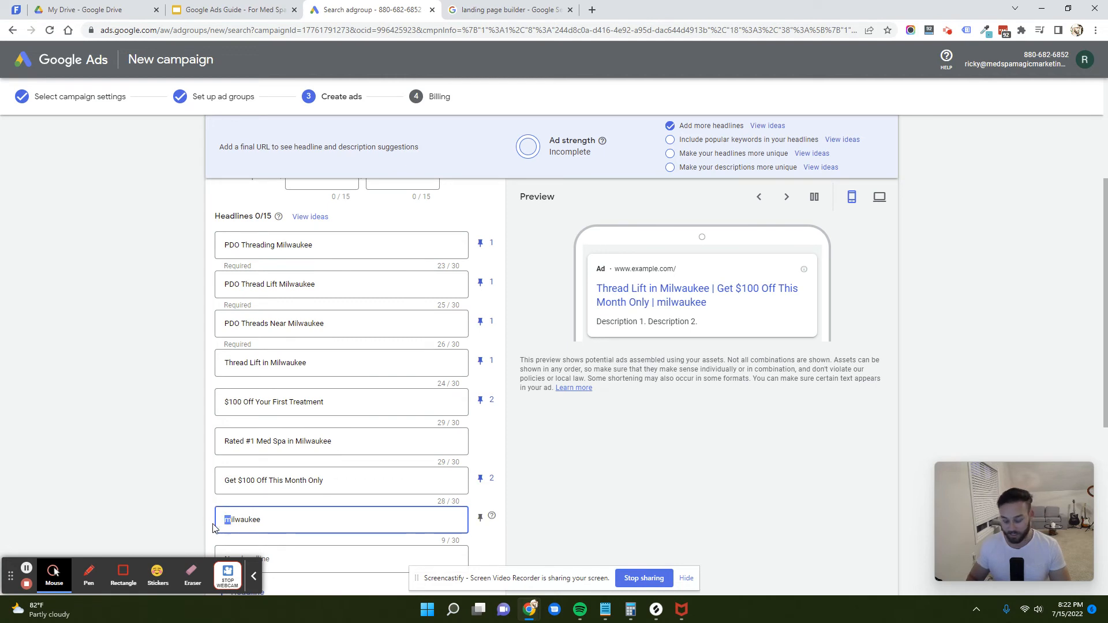
{"action": "left_click", "coordinate": [292, 521]}
{"action": "type", "text": "Me"}
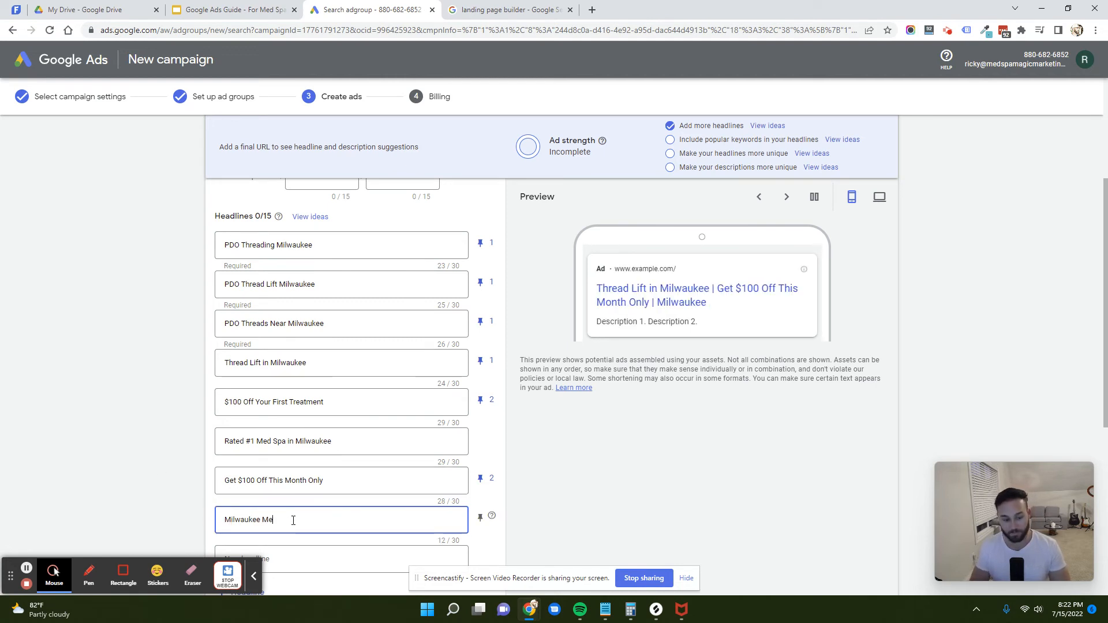
{"action": "type", "text": "d Spa"}
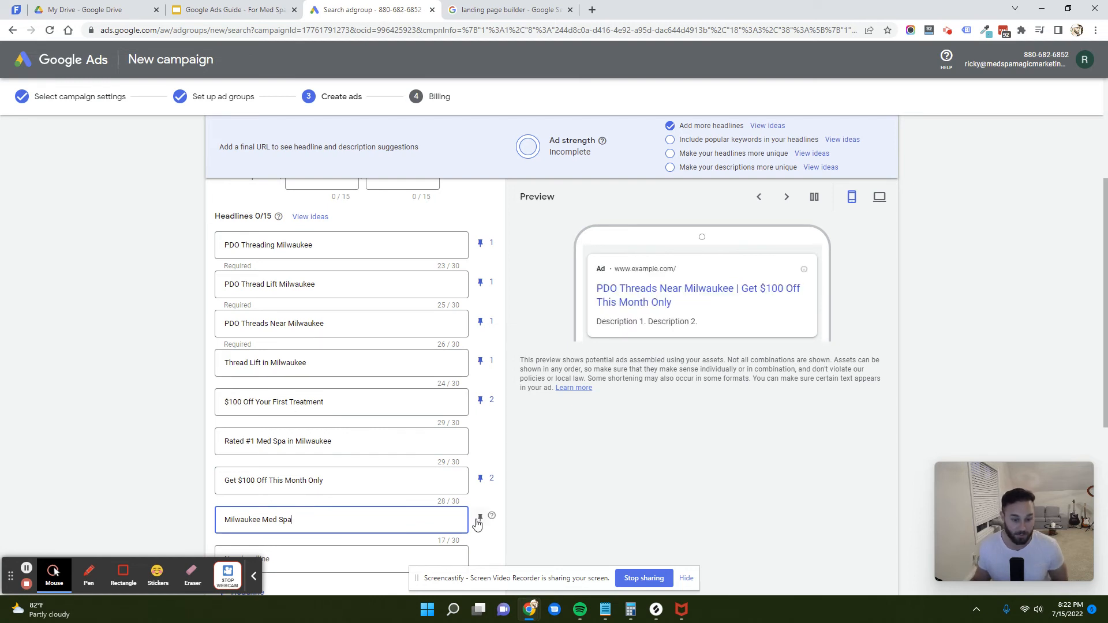
Pin the "Milwaukee Med Spa" and "Rated #1 Med Spa in Milwaukee" headlines to show only in position 3.
{"action": "left_click", "coordinate": [483, 517]}
{"action": "left_click", "coordinate": [568, 468]}
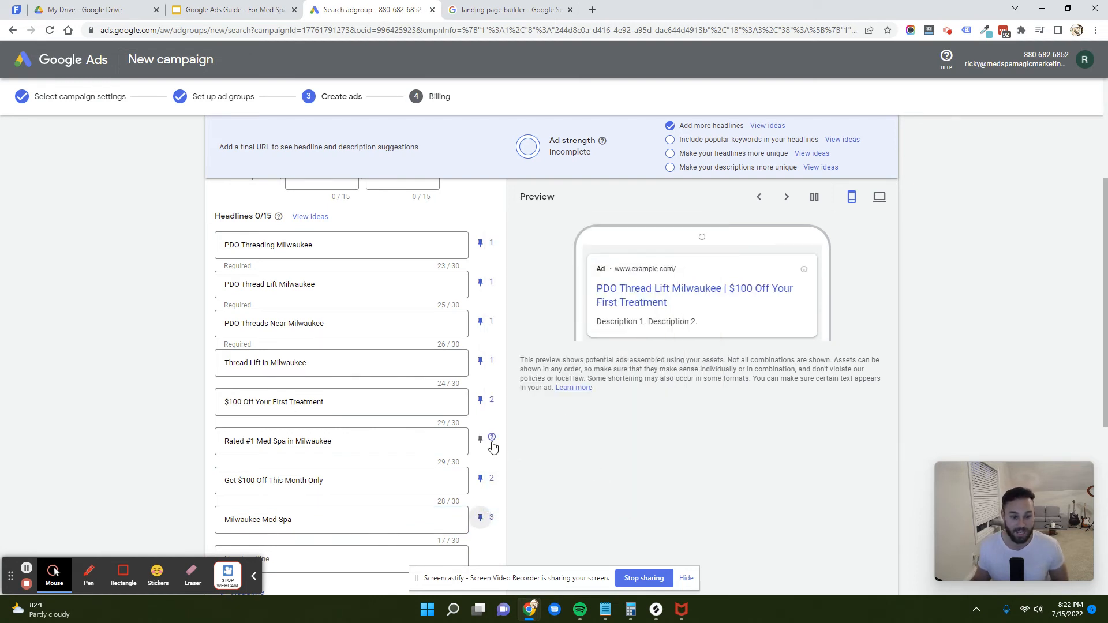
{"action": "left_click", "coordinate": [481, 440]}
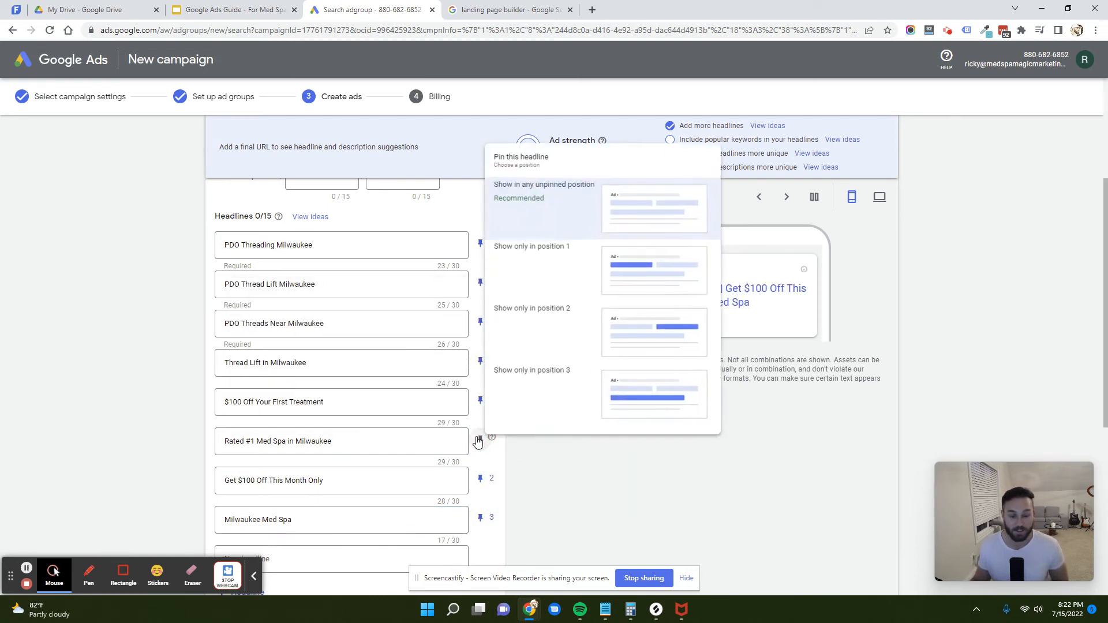
{"action": "left_click", "coordinate": [564, 385]}
{"action": "scroll", "coordinate": [465, 376], "scroll_direction": "up", "scroll_amount": 1}
{"action": "scroll", "coordinate": [472, 367], "scroll_direction": "down", "scroll_amount": 1}
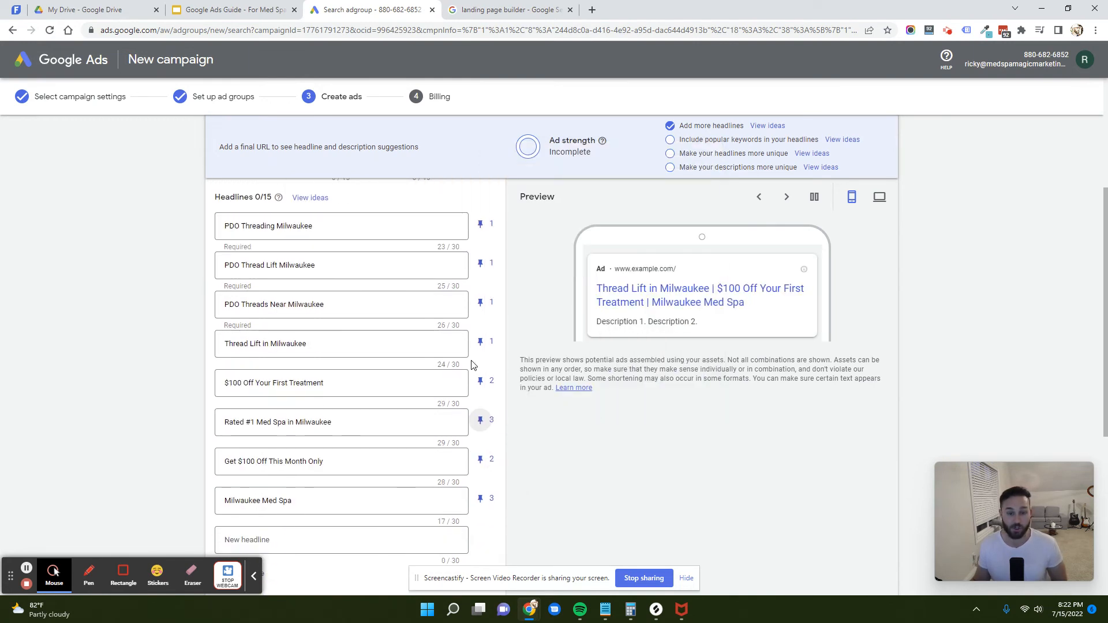
{"action": "scroll", "coordinate": [482, 359], "scroll_direction": "up", "scroll_amount": 1}
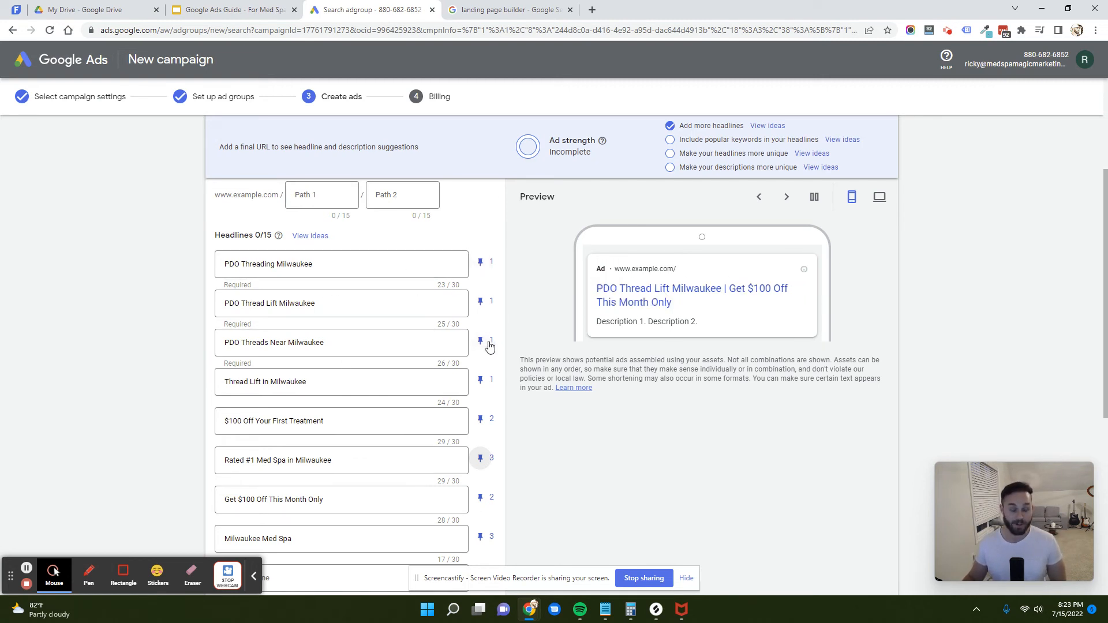
{"action": "left_click", "coordinate": [329, 344]}
{"action": "left_click", "coordinate": [342, 344]}
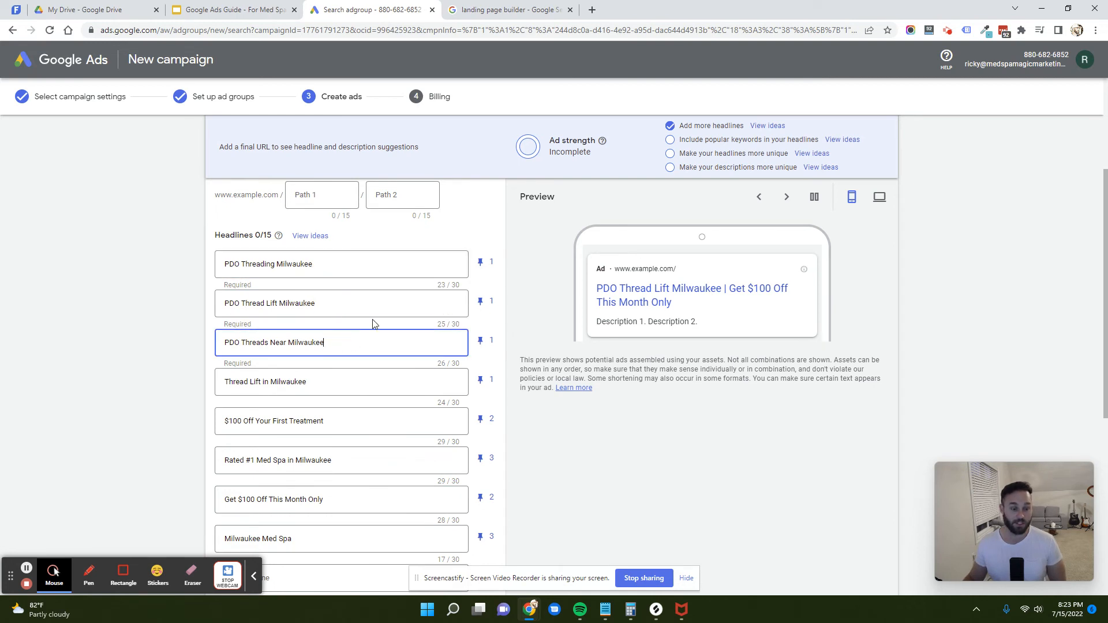
{"action": "left_click", "coordinate": [329, 261]}
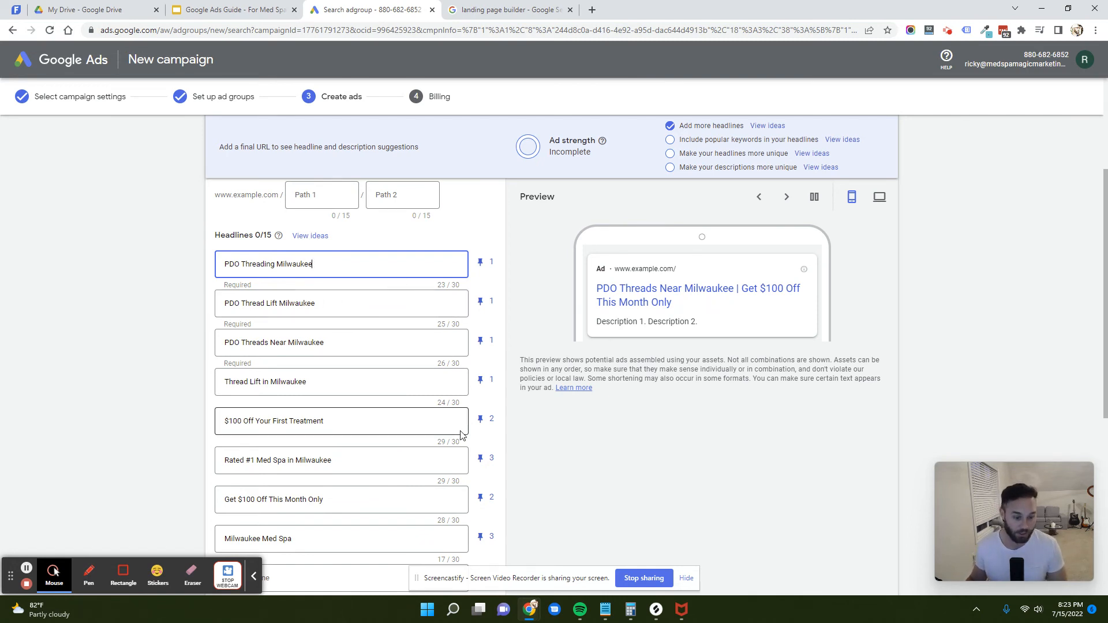
Write "Check out our awesome reviews and access this limited time special on PDO Threads!" as the first description, dropping the initial download wording.
{"action": "scroll", "coordinate": [490, 437], "scroll_direction": "down", "scroll_amount": 4}
{"action": "left_click", "coordinate": [291, 423]}
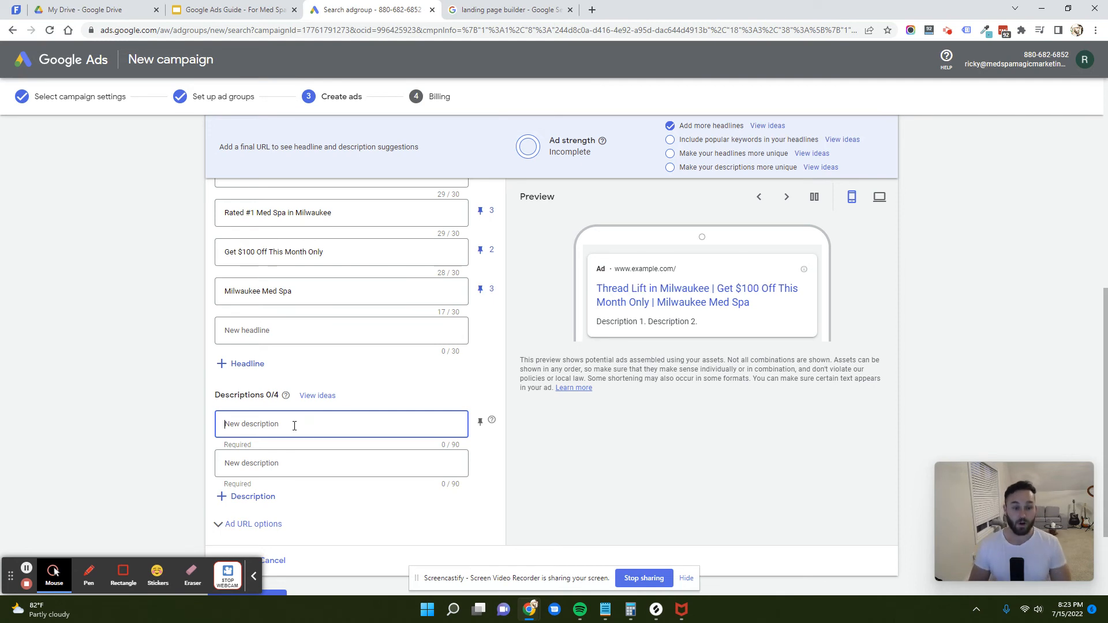
{"action": "type", "text": "Che"}
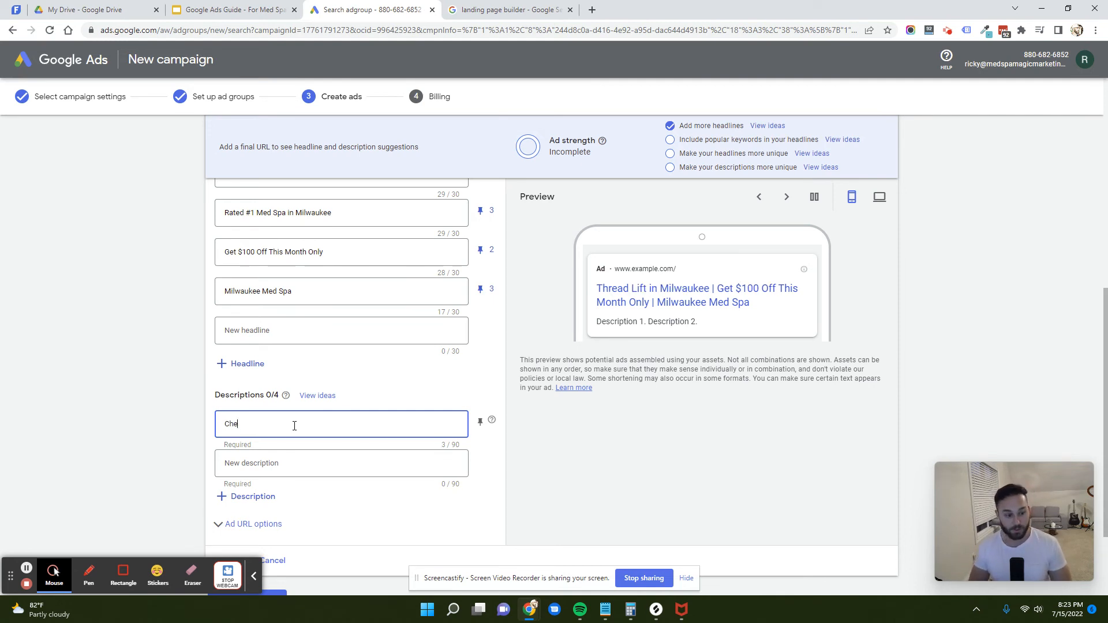
{"action": "type", "text": "ck out our awe"}
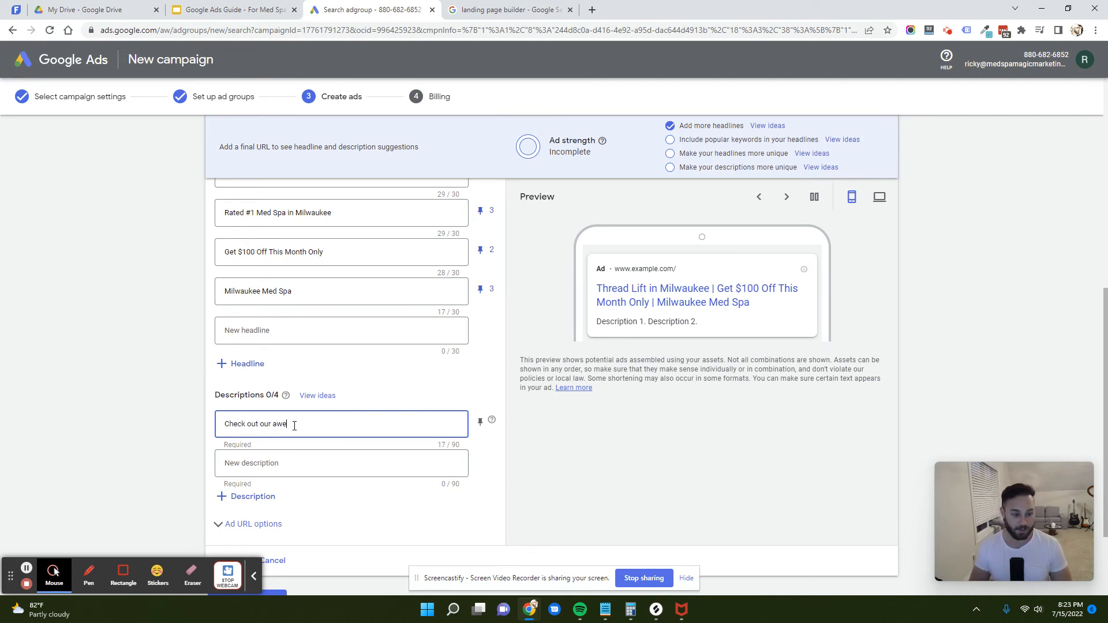
{"action": "type", "text": "some reviews and download"}
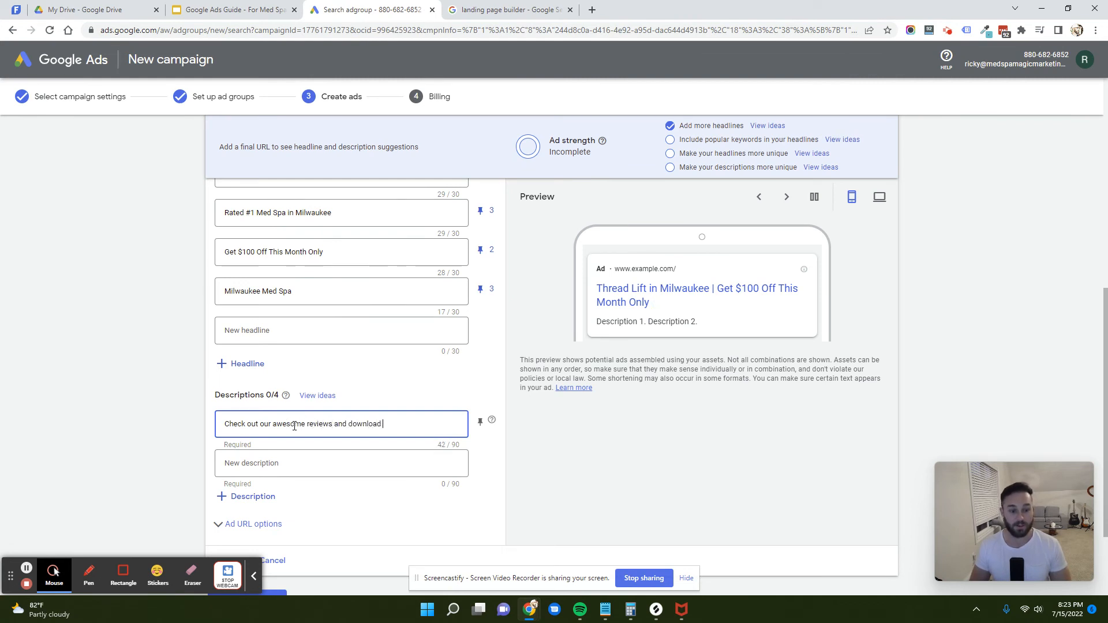
{"action": "key", "text": "BackSpace"}
{"action": "key", "text": "BackSpace"}
{"action": "key", "text": "BackSpace"}
{"action": "key", "text": "BackSpace"}
{"action": "key", "text": "BackSpace"}
{"action": "key", "text": "BackSpace"}
{"action": "key", "text": "BackSpace"}
{"action": "key", "text": "BackSpace"}
{"action": "key", "text": "BackSpace"}
{"action": "key", "text": "BackSpace"}
{"action": "key", "text": "BackSpace"}
{"action": "key", "text": "BackSpace"}
{"action": "key", "text": "BackSpace"}
{"action": "key", "text": "BackSpace"}
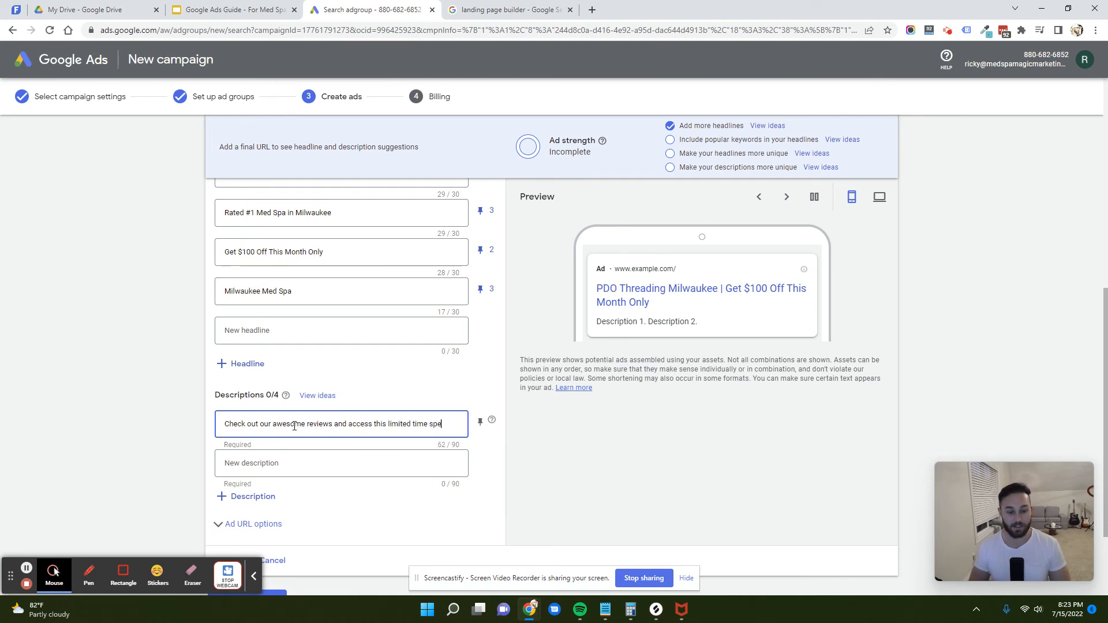
{"action": "type", "text": "on PDO Threads!"}
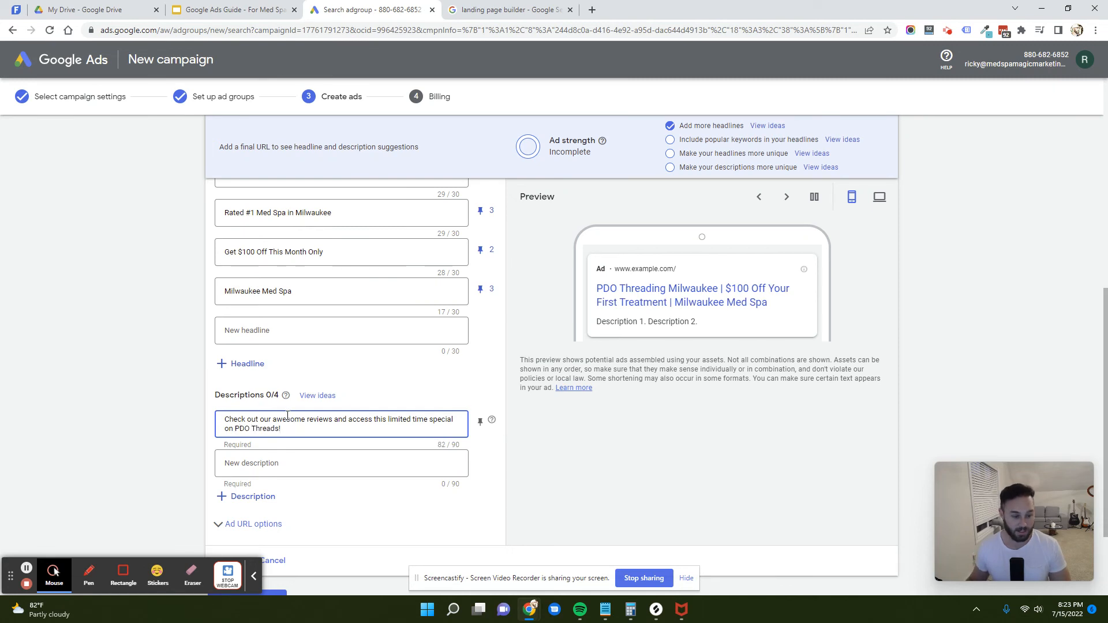
Start the second description with "Rated #1 med spa in Milwaukee", capitalizing the city name.
{"action": "left_click", "coordinate": [286, 462]}
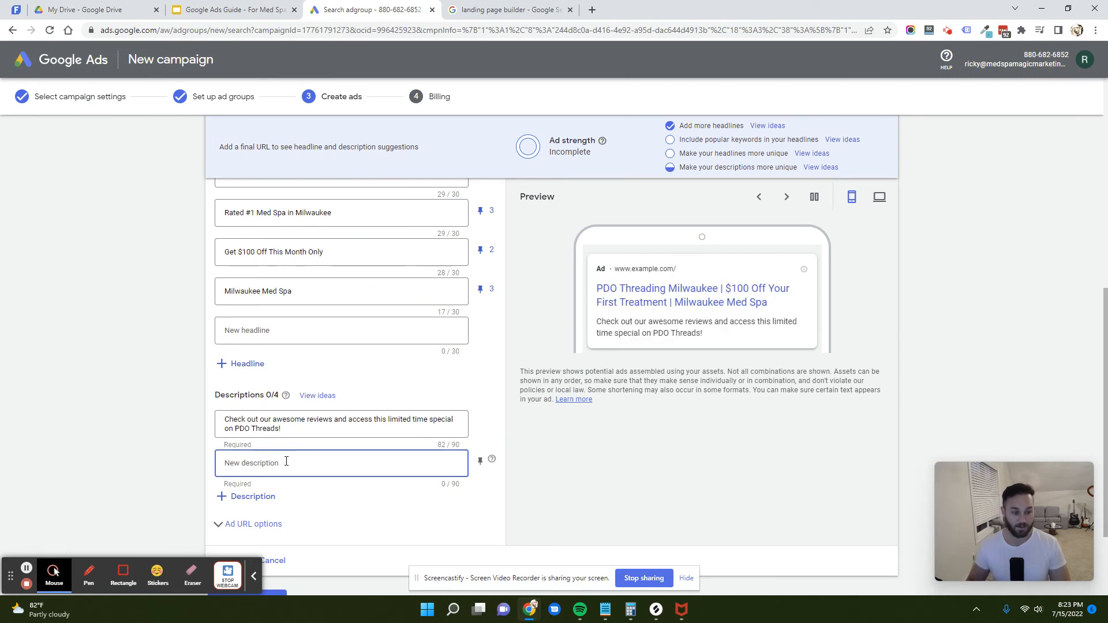
{"action": "type", "text": "R"}
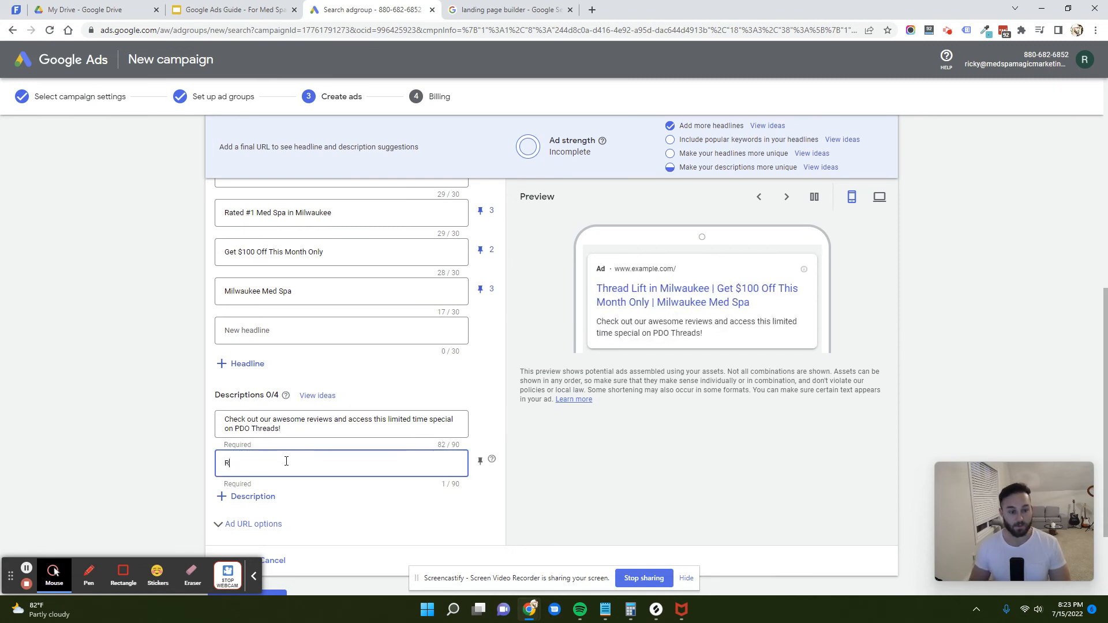
{"action": "type", "text": "ated #1 med spa in"}
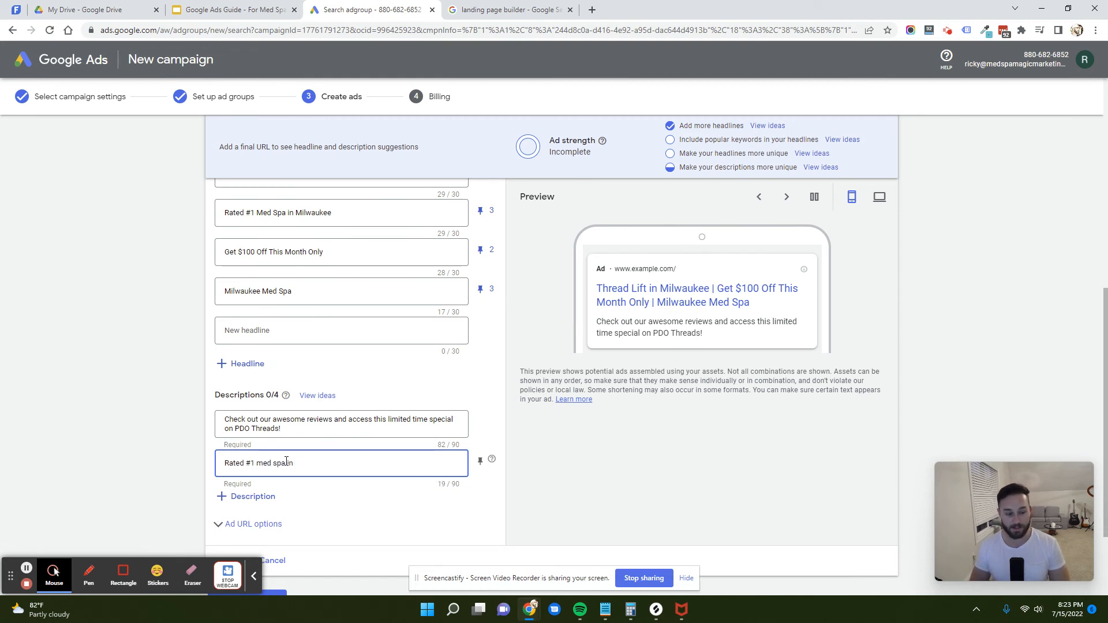
{"action": "right_click", "coordinate": [321, 458]}
{"action": "type", "text": "a in"}
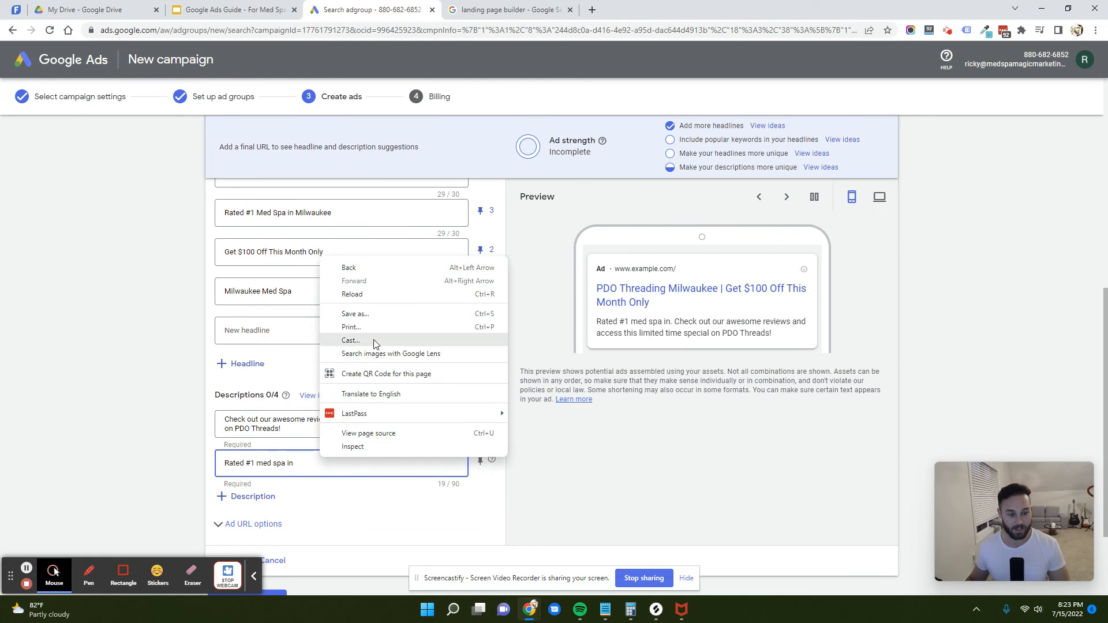
{"action": "left_click", "coordinate": [296, 462]}
{"action": "type", "text": "milwaukee"}
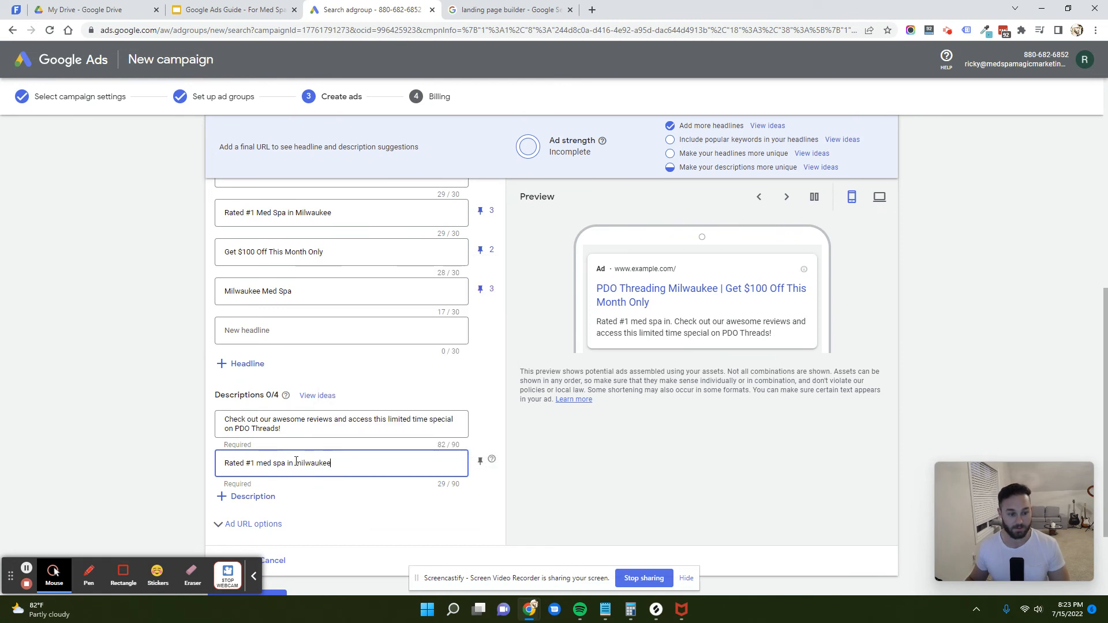
{"action": "left_click_drag", "start_coordinate": [295, 463], "coordinate": [299, 461]}
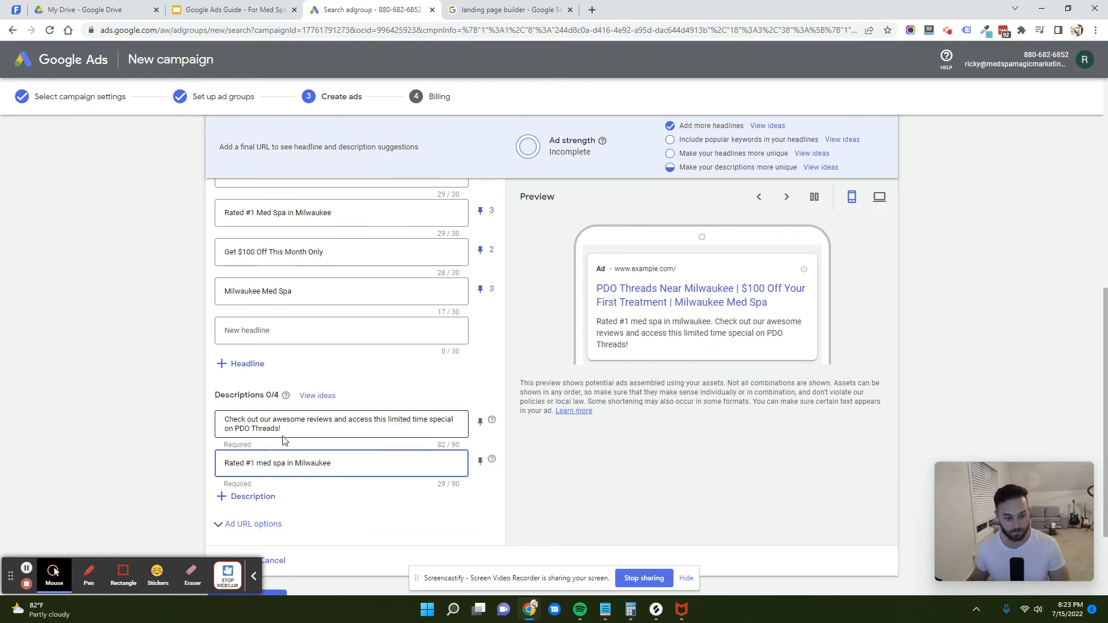
Extend the second description after the city name with "2022. Next day appointments available!".
{"action": "left_click", "coordinate": [346, 467]}
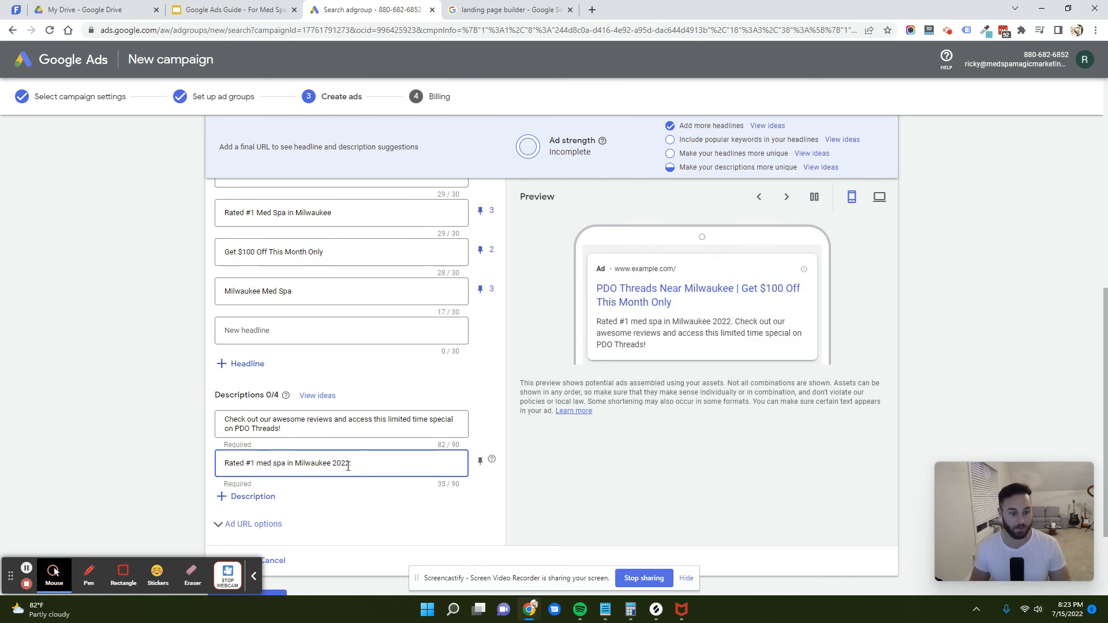
{"action": "type", "text": "Next ap"}
{"action": "key", "text": "BackSpace"}
{"action": "key", "text": "BackSpace"}
{"action": "key", "text": "BackSpace"}
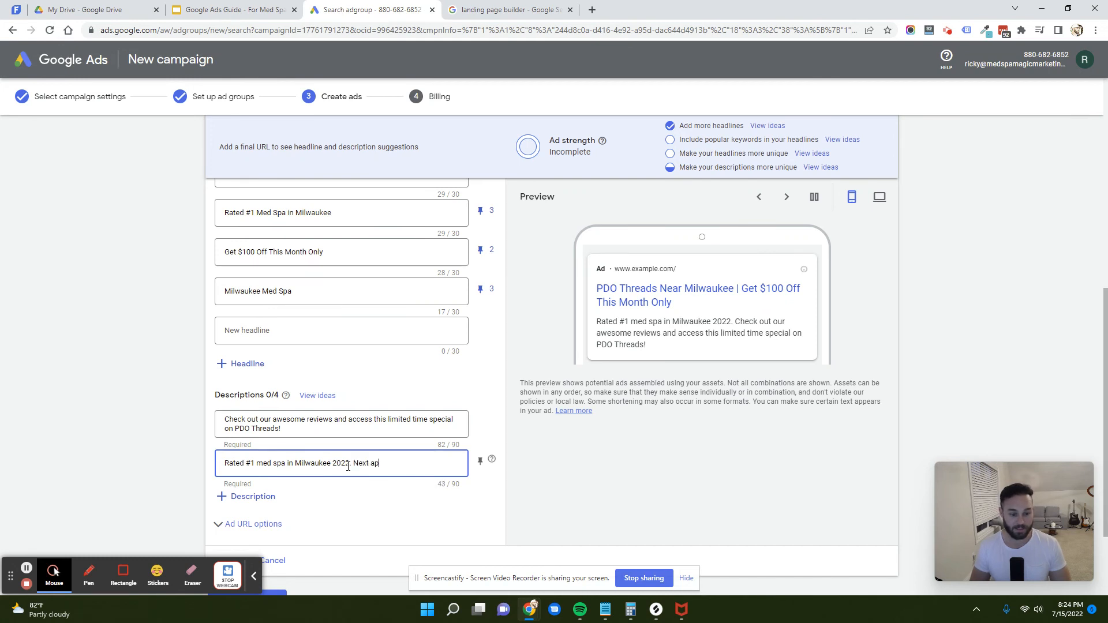
{"action": "type", "text": "day ap"}
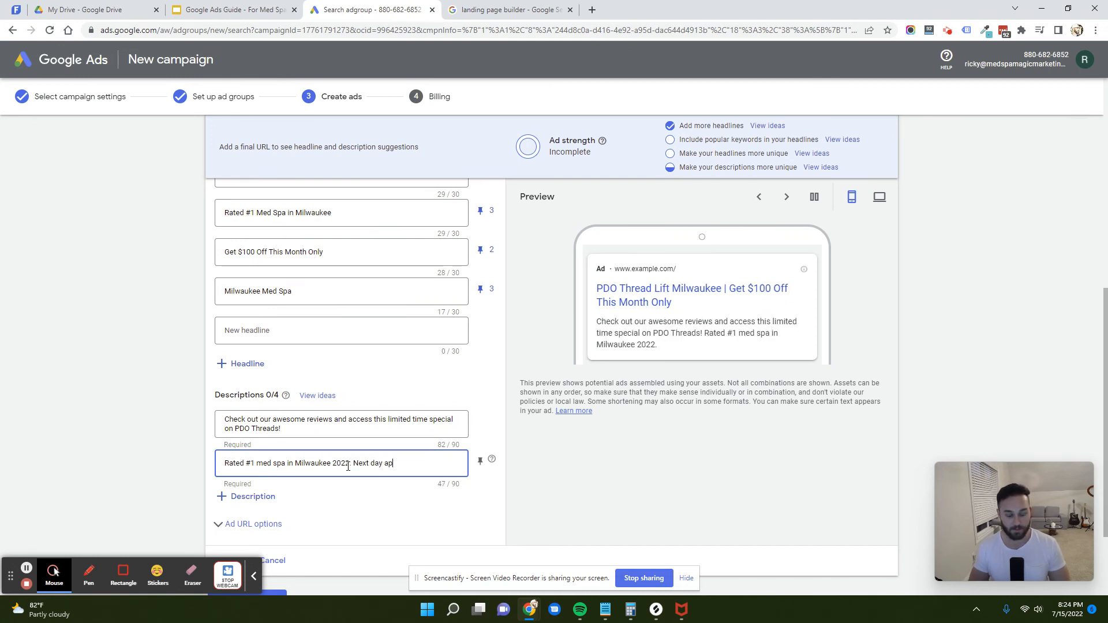
{"action": "type", "text": "pointments available!"}
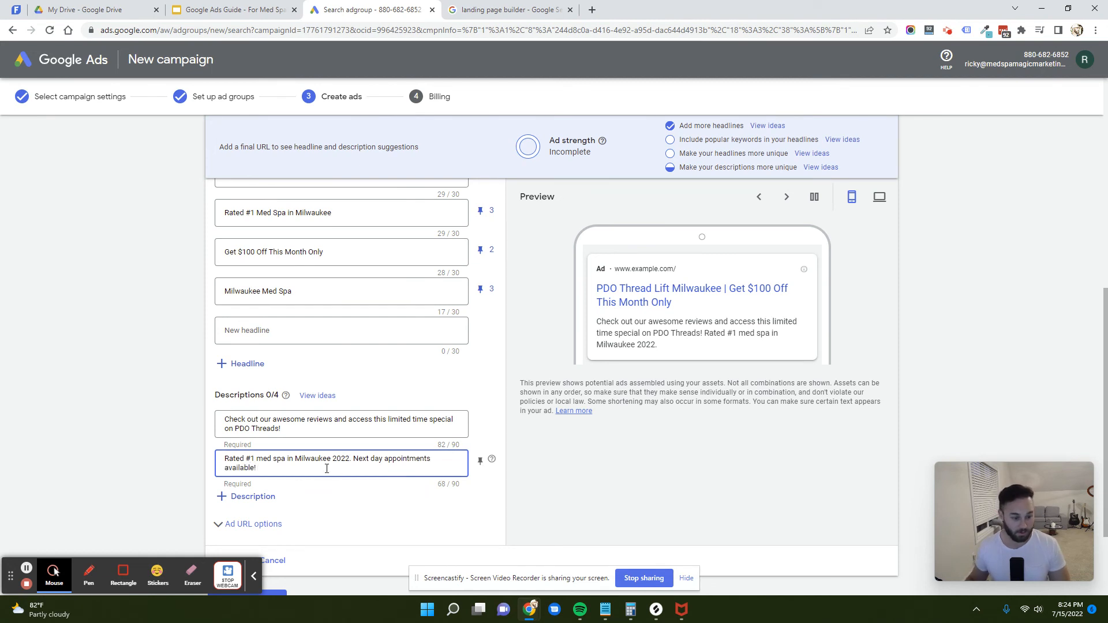
Add a blank third description and try to save the ad and continue without a final URL.
{"action": "left_click", "coordinate": [253, 496]}
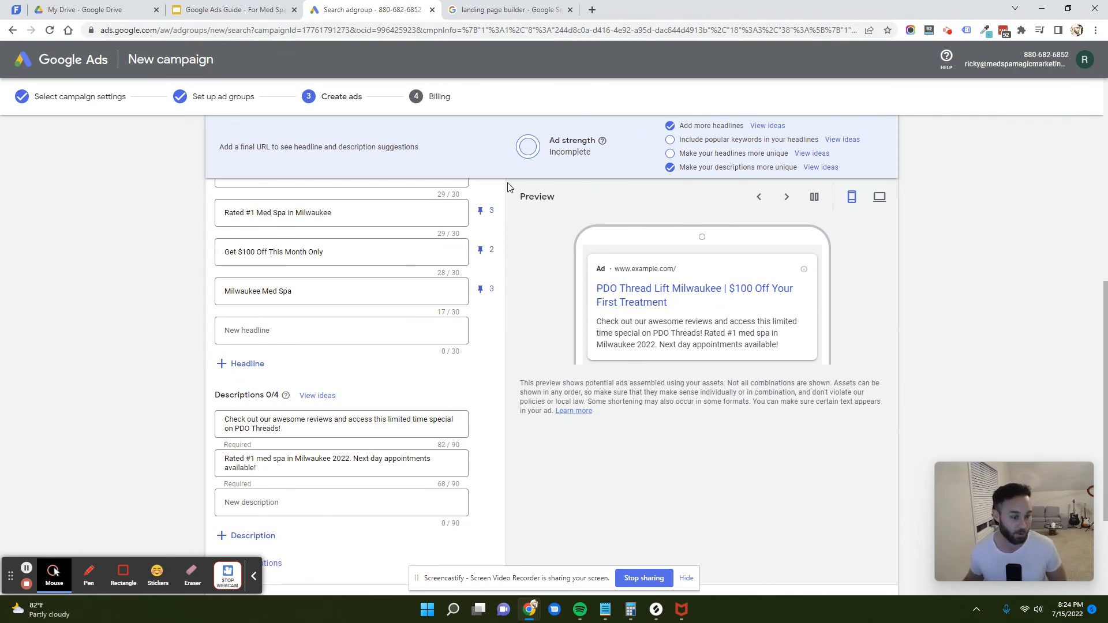
{"action": "scroll", "coordinate": [441, 445], "scroll_direction": "down", "scroll_amount": 2}
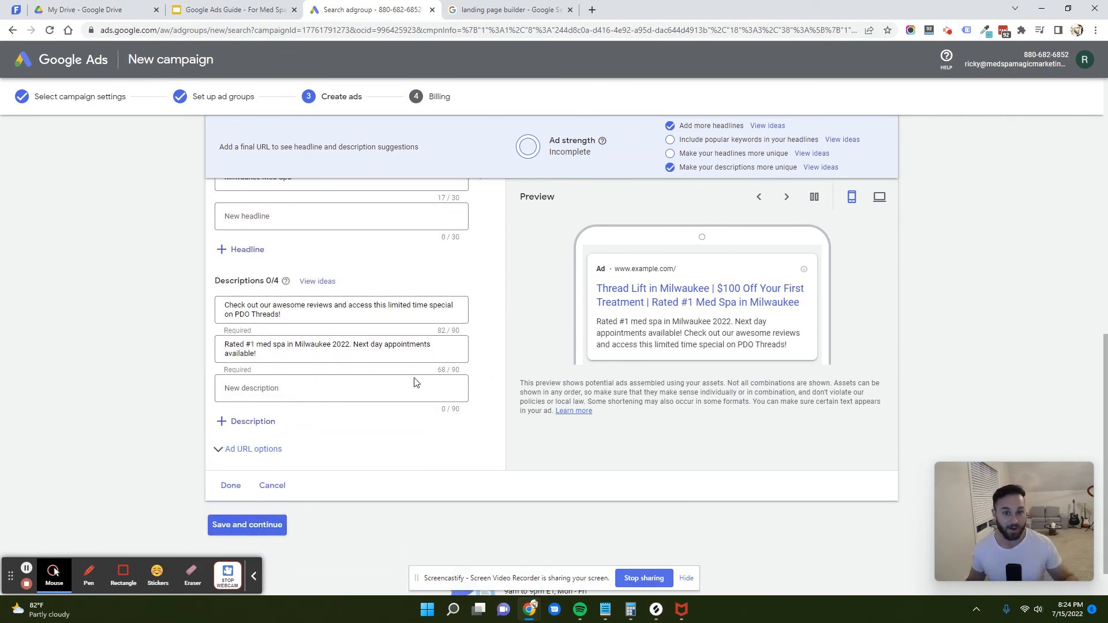
{"action": "left_click", "coordinate": [248, 525]}
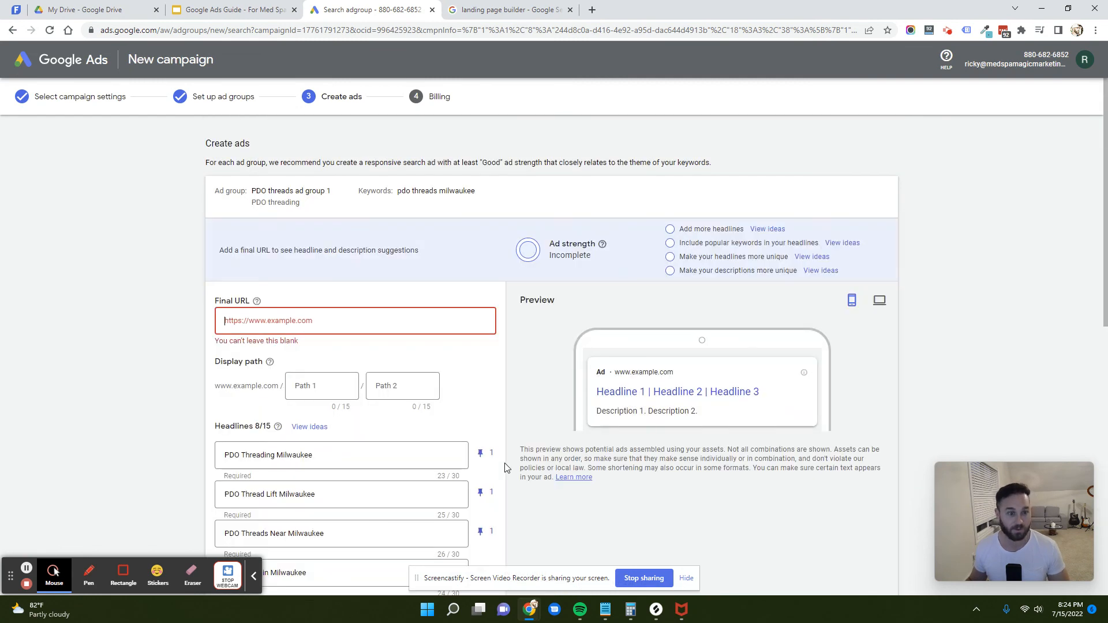
{"action": "left_click", "coordinate": [495, 10]}
{"action": "left_click", "coordinate": [481, 30]}
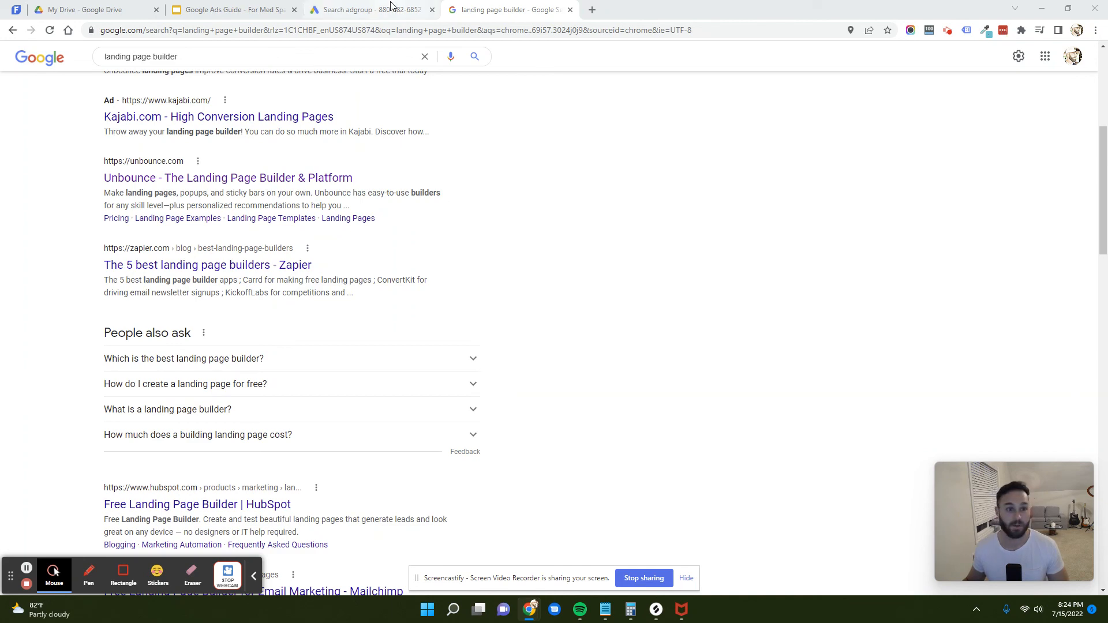
{"action": "left_click", "coordinate": [372, 10]}
{"action": "key", "text": "ctrl+v"}
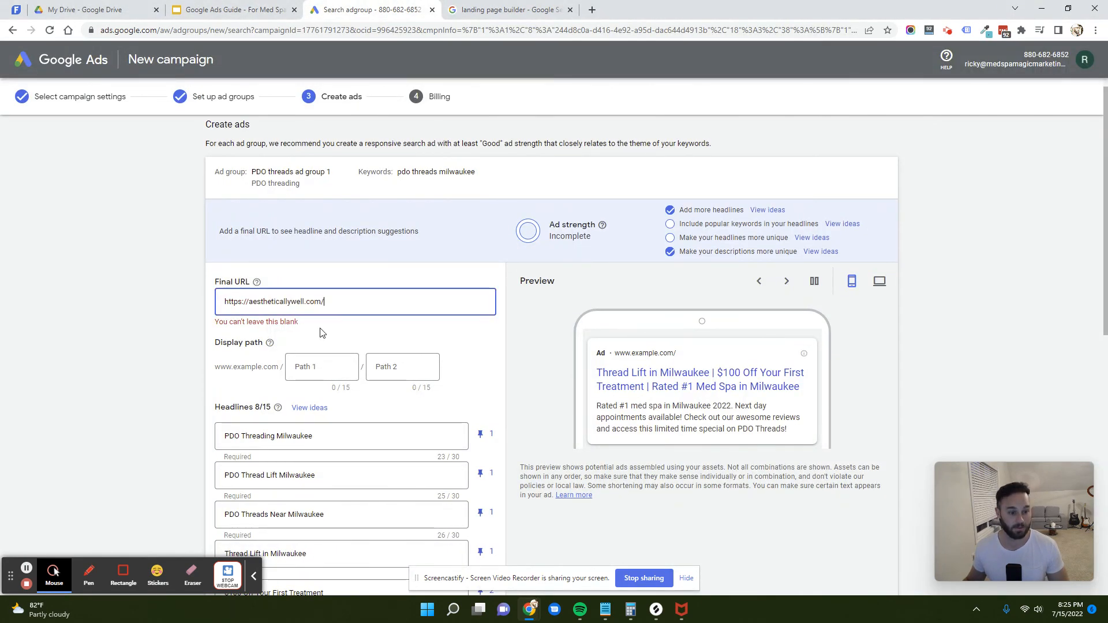
{"action": "scroll", "coordinate": [370, 450], "scroll_direction": "down", "scroll_amount": 10}
{"action": "left_click", "coordinate": [283, 480]}
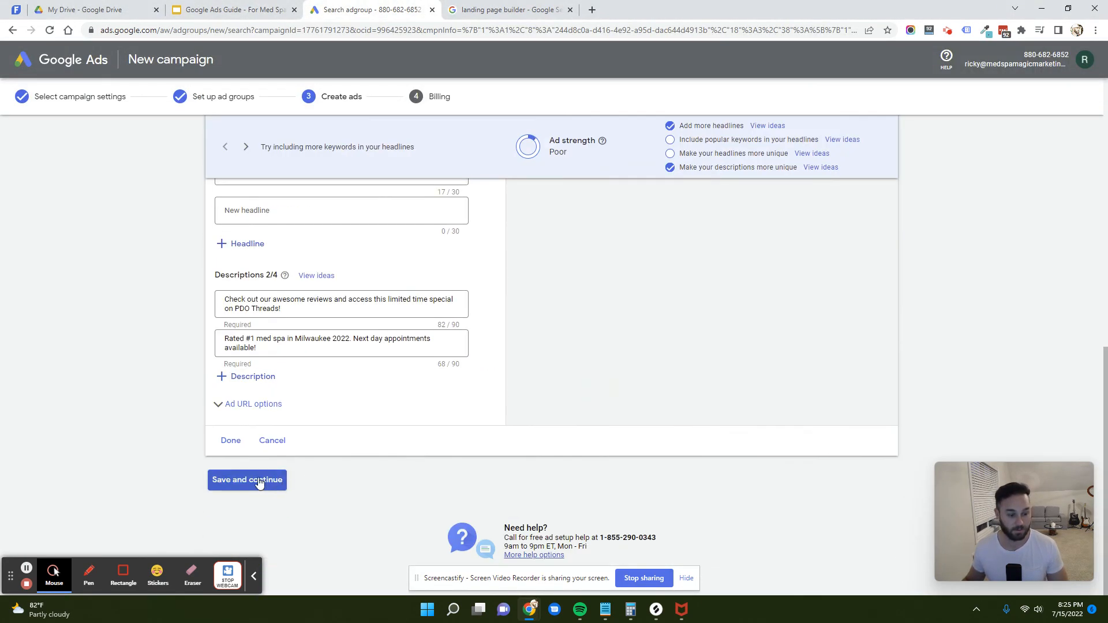